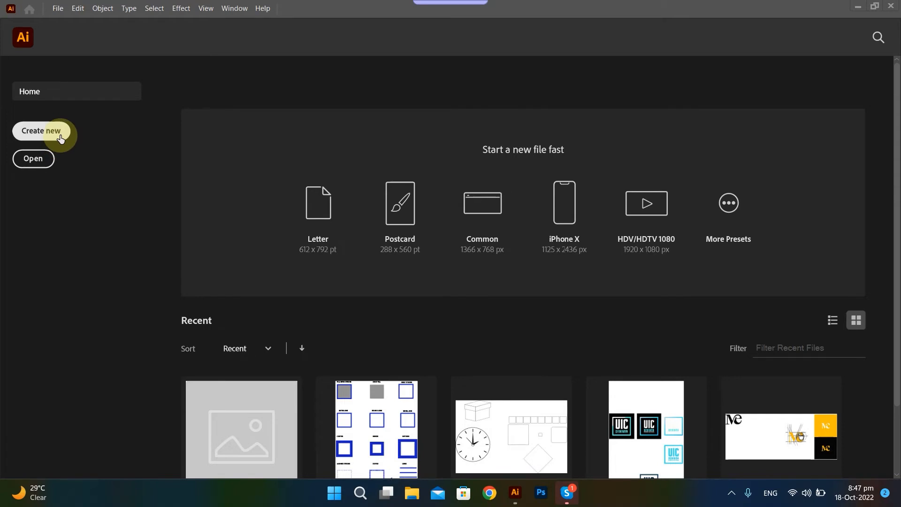
# Create a 1000 x 1000 px RGB document named Class 5 and collapse the expanded Image Trace panel
pyautogui.click(60, 136)
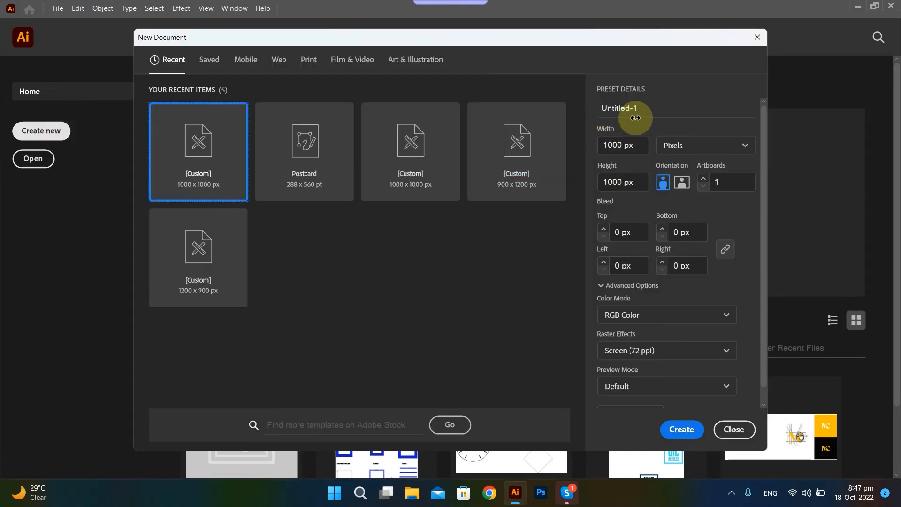
pyautogui.click(640, 108)
pyautogui.write('Class 5')
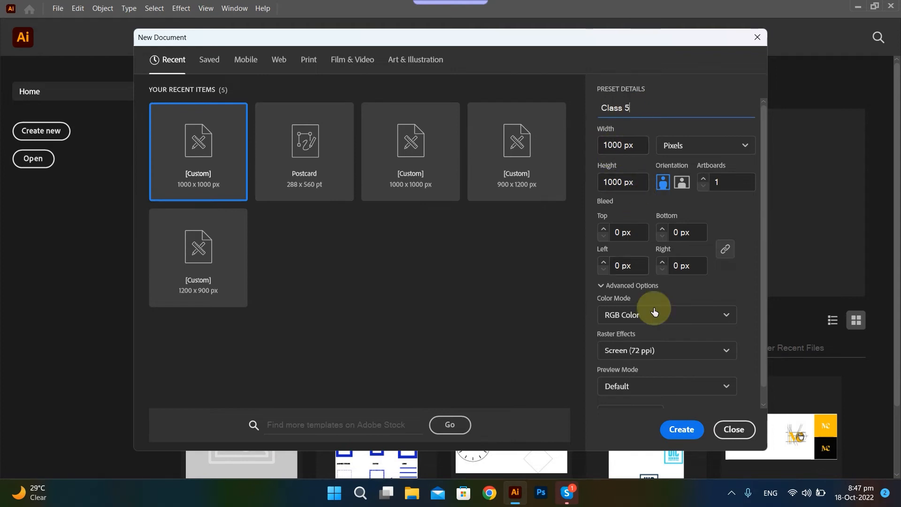
pyautogui.click(685, 433)
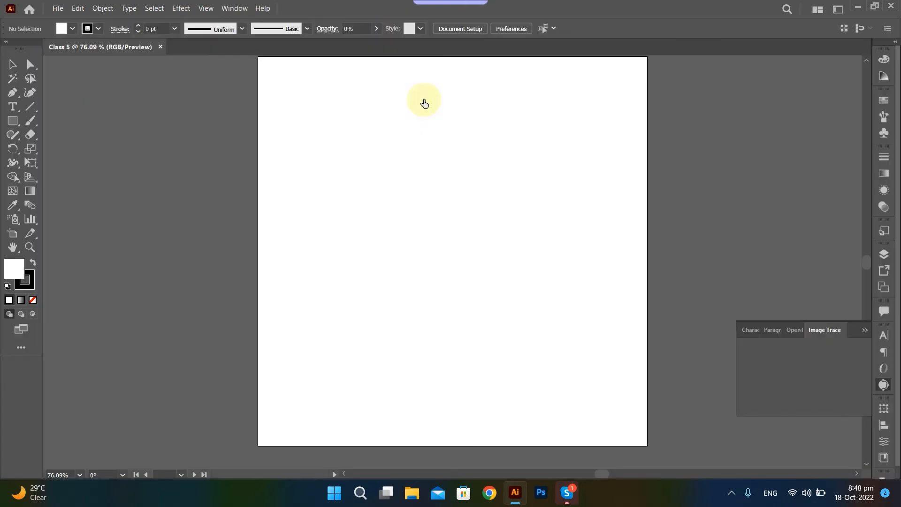
pyautogui.click(865, 330)
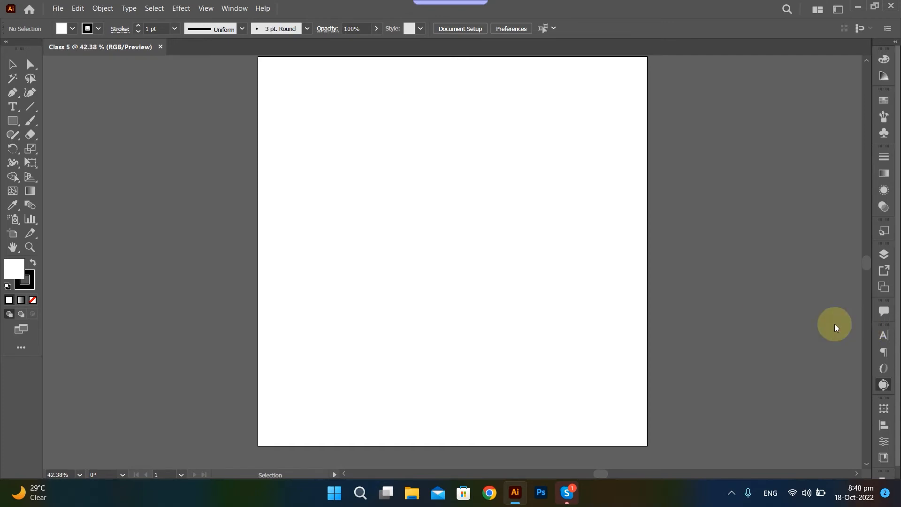
# Draw a tall, narrow ellipse about 55 px wide and 206 px high in the upper part of the artboard
pyautogui.scroll(3, 478, 111)
pyautogui.scroll(-2, 490, 132)
pyautogui.scroll(-1, 490, 136)
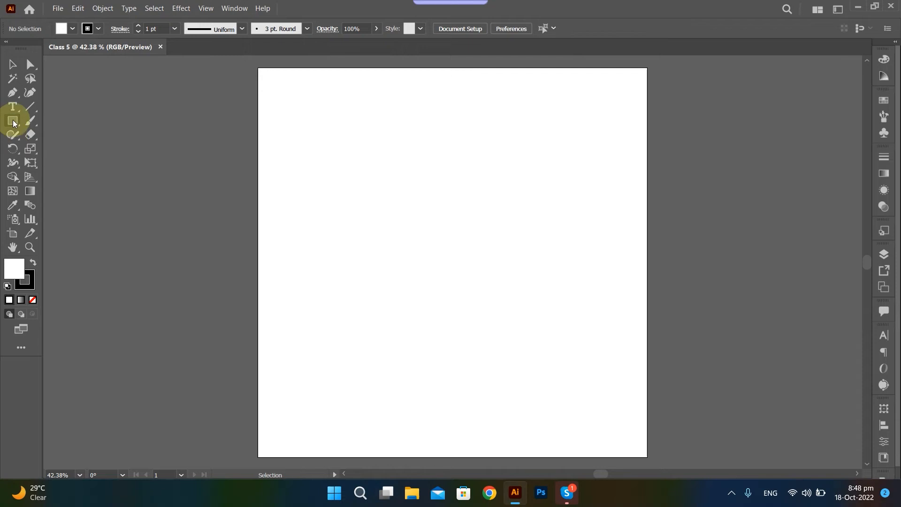
pyautogui.click(13, 148)
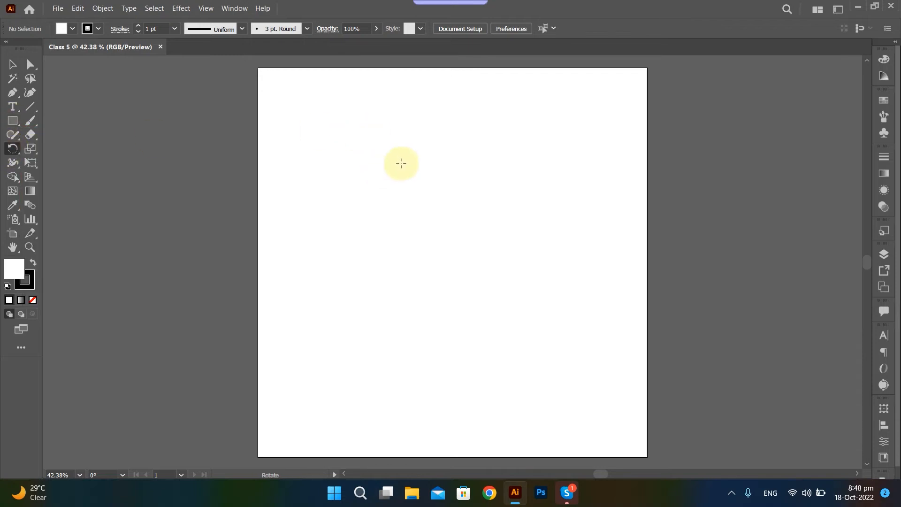
pyautogui.moveTo(16, 122); pyautogui.dragTo(64, 151)
pyautogui.moveTo(465, 150); pyautogui.dragTo(487, 230)
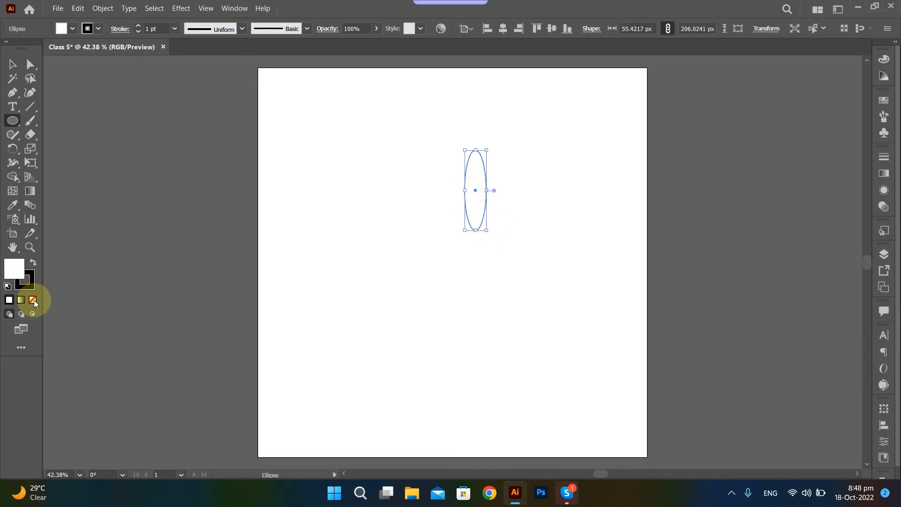
# Fill the ellipse with dark blue, #0D2B99
pyautogui.click(25, 280)
pyautogui.click(23, 271)
pyautogui.doubleClick(23, 271)
pyautogui.click(331, 180)
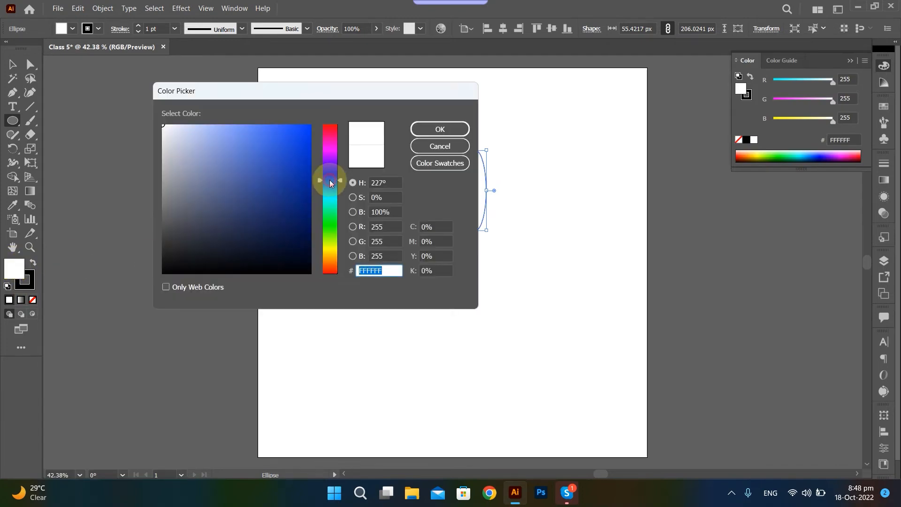
pyautogui.click(295, 179)
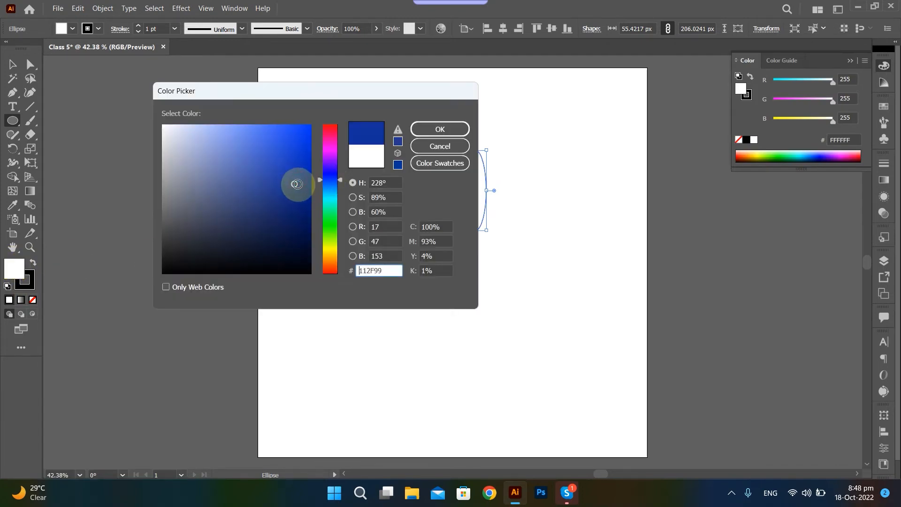
pyautogui.click(439, 128)
# Move the blue ellipse up and slightly left on the artboard, and deselect it
pyautogui.press('v')
pyautogui.click(524, 170)
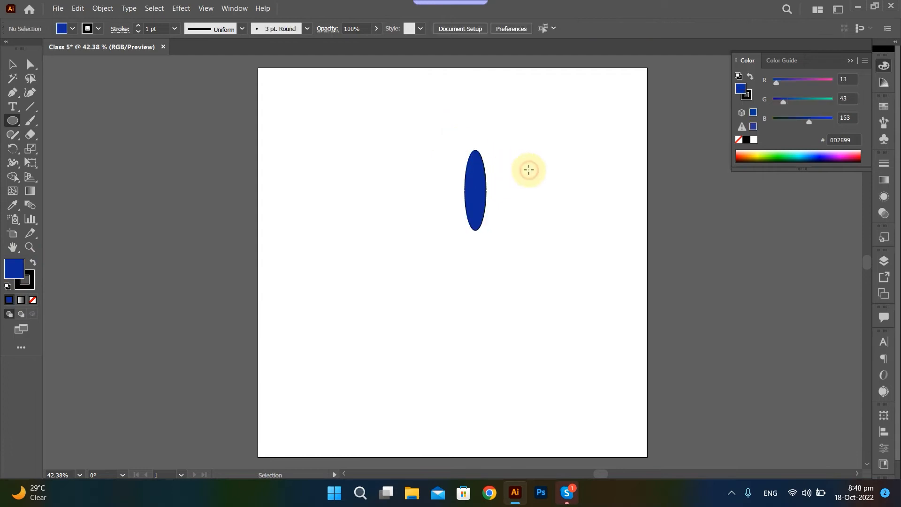
pyautogui.moveTo(479, 188); pyautogui.dragTo(455, 162)
pyautogui.click(495, 243)
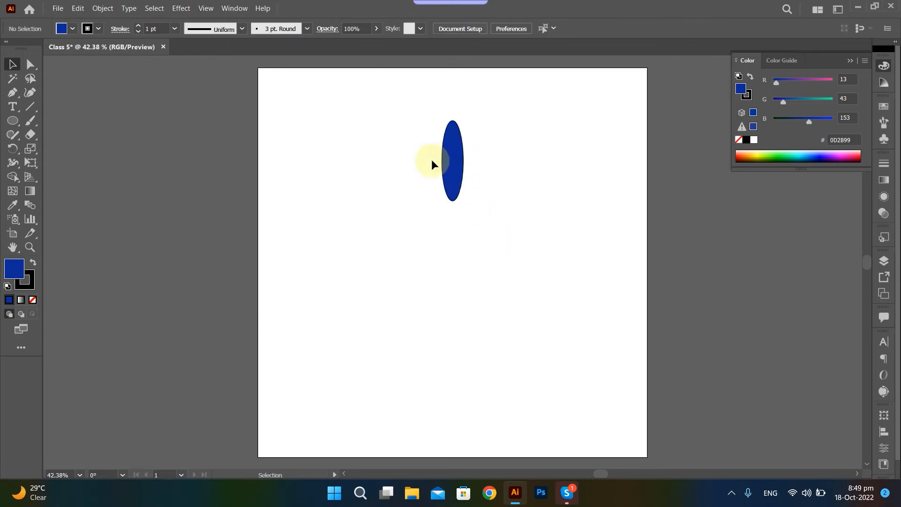
# Activate the Rotate tool and select the blue ellipse for rotation
pyautogui.click(12, 148)
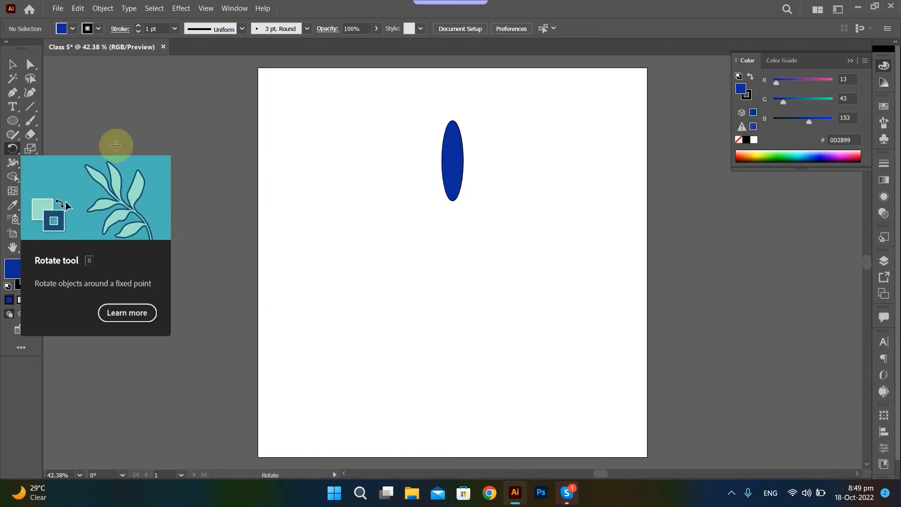
pyautogui.moveTo(420, 115); pyautogui.dragTo(519, 249)
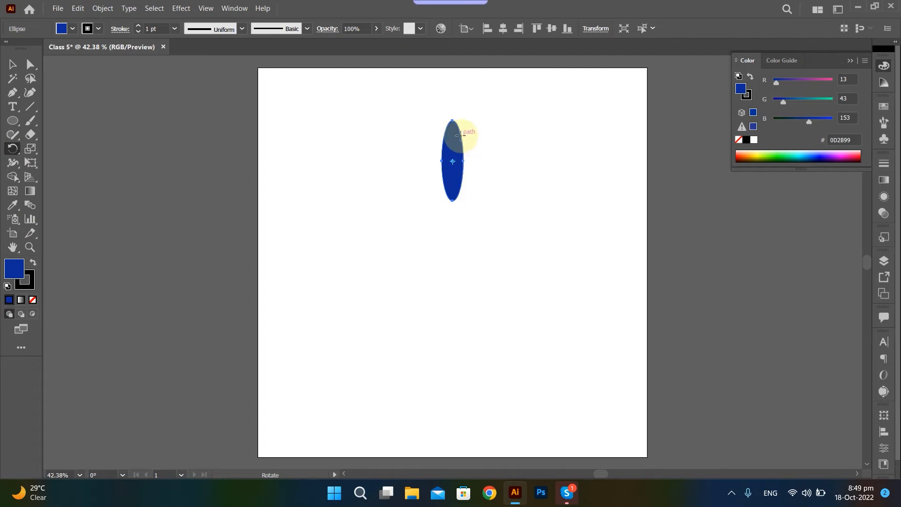
pyautogui.scroll(4, 463, 132)
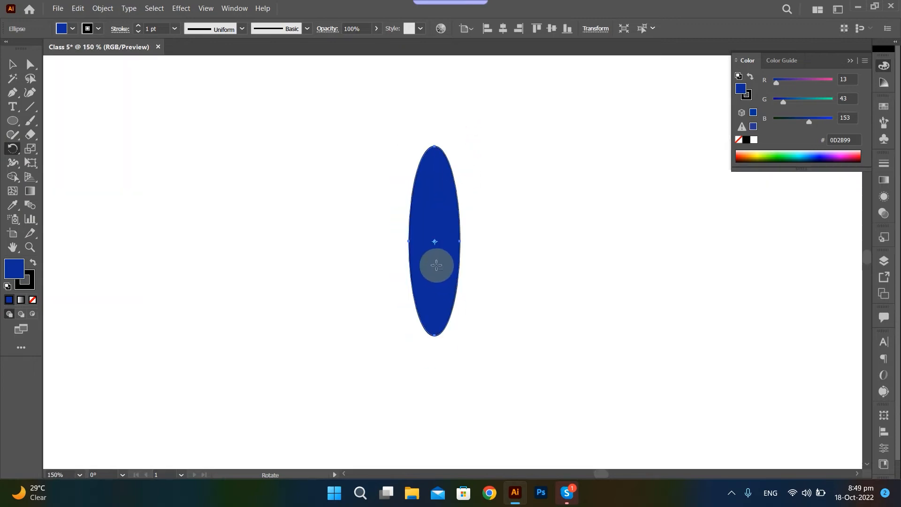
pyautogui.scroll(-3, 436, 264)
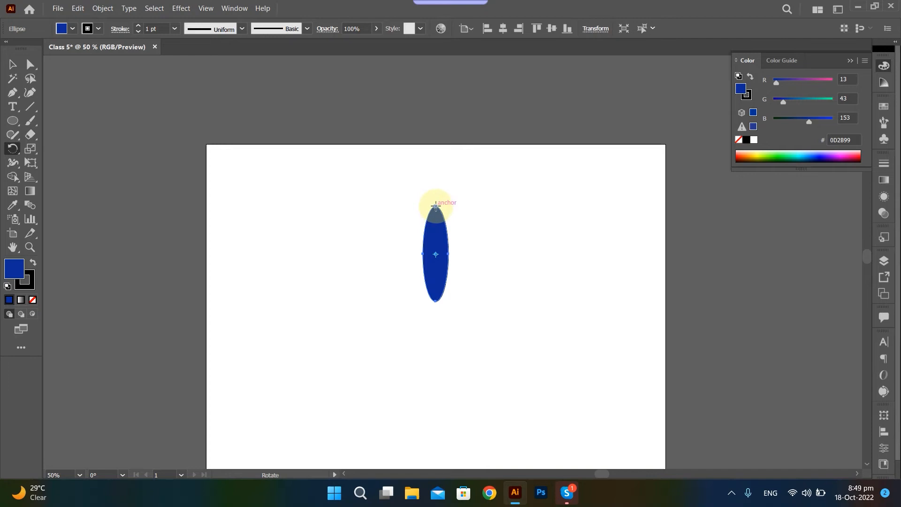
# Try rotating the ellipse slightly clockwise about its center freehand twice, undoing each rotation
pyautogui.moveTo(436, 206); pyautogui.dragTo(444, 231)
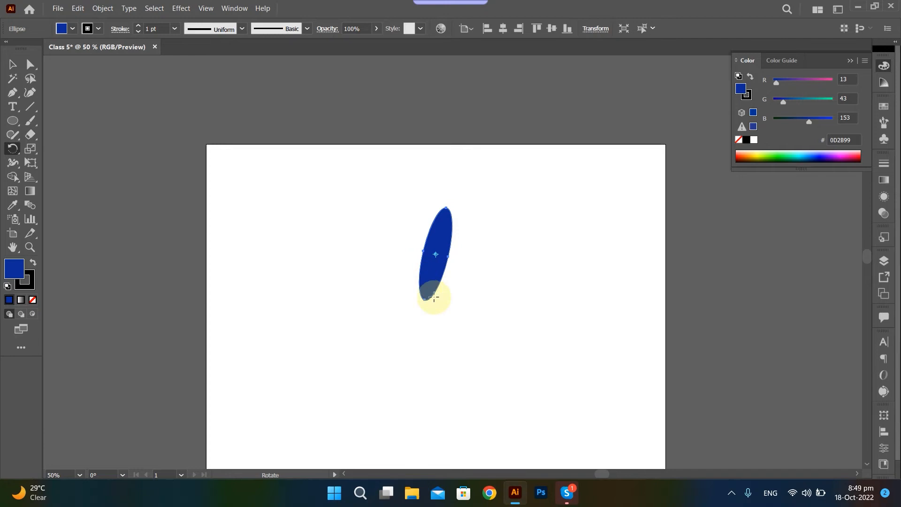
pyautogui.press('ctrl')
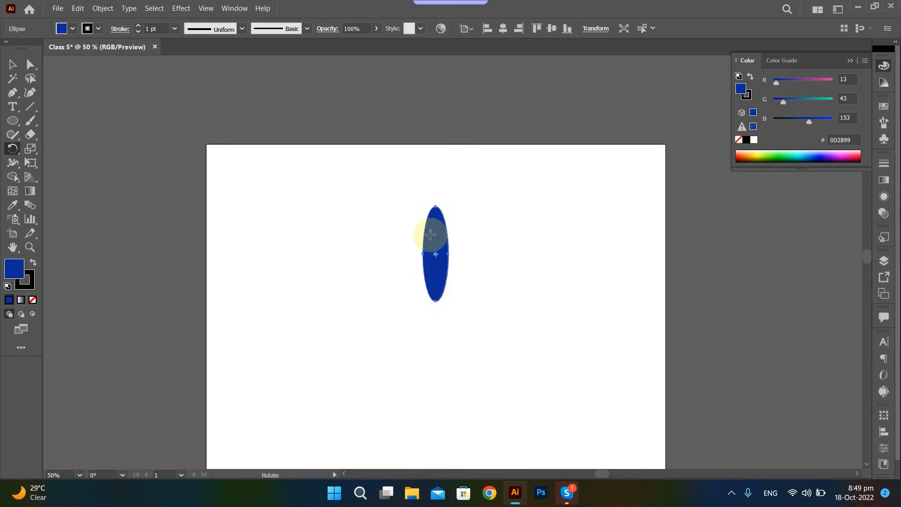
pyautogui.moveTo(436, 205); pyautogui.dragTo(449, 210)
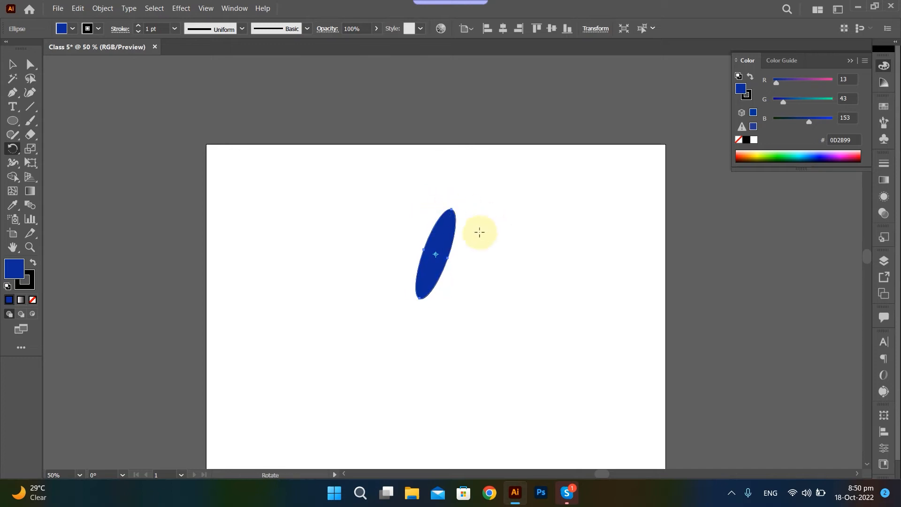
pyautogui.hotkey('ctrl', 'z')
# Try a freehand clockwise rotation of the ellipse, repeat it many times about the center, and restore the upright position
pyautogui.moveTo(433, 205); pyautogui.dragTo(459, 217)
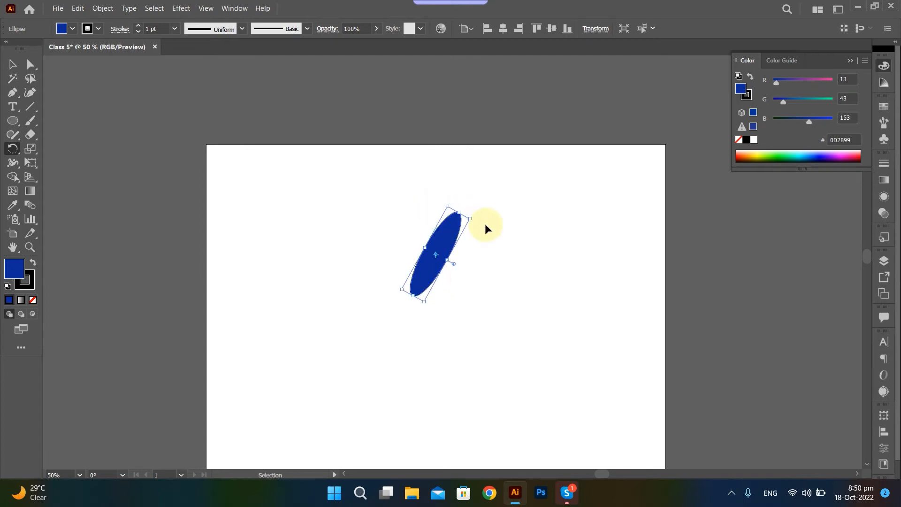
pyautogui.hotkey('ctrl', 'd')
pyautogui.hotkey('ctrl', 'd')
pyautogui.hotkey('ctrl', 'd')
pyautogui.hotkey('ctrl', 'd')
pyautogui.hotkey('ctrl', 'd')
pyautogui.hotkey('ctrl', 'd')
pyautogui.hotkey('ctrl', 'd')
pyautogui.hotkey('ctrl', 'd')
pyautogui.hotkey('ctrl', 'd')
pyautogui.hotkey('ctrl', 'd')
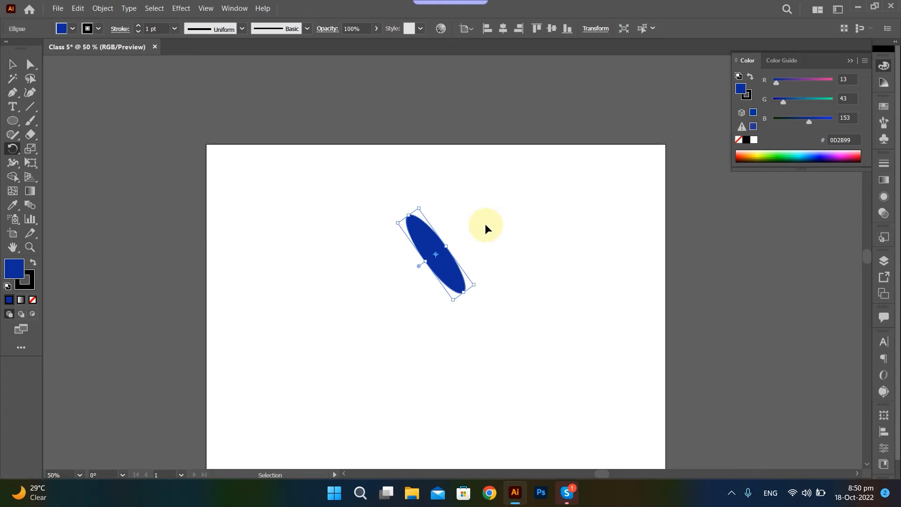
pyautogui.hotkey('ctrl', 'd')
pyautogui.hotkey('ctrl', 'd')
pyautogui.hotkey('ctrl', 'd')
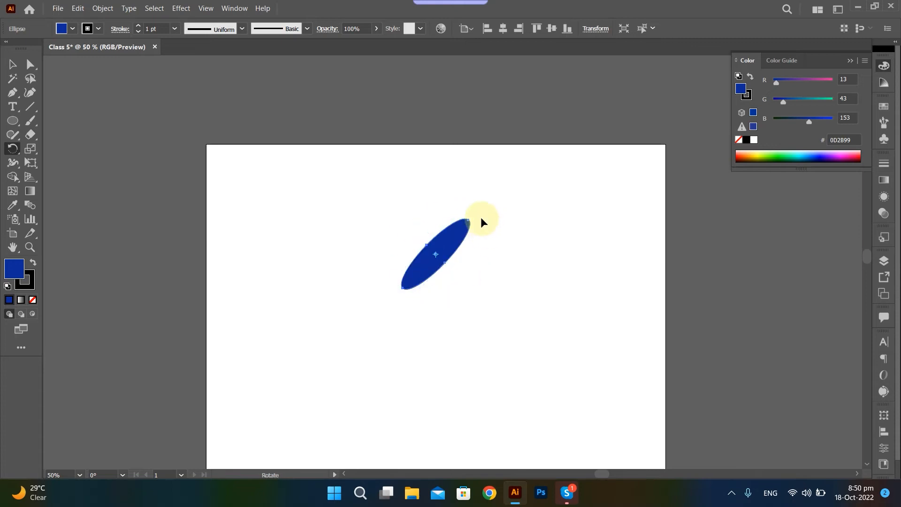
pyautogui.hotkey('ctrl', 'd')
pyautogui.hotkey('ctrl', 'd')
pyautogui.hotkey('ctrl', 'd')
pyautogui.hotkey('ctrl', 'd')
pyautogui.hotkey('ctrl', 'd')
pyautogui.hotkey('ctrl', 'd')
pyautogui.hotkey('ctrl', 'd')
pyautogui.hotkey('ctrl', 'd')
pyautogui.hotkey('ctrl', 'd')
pyautogui.hotkey('ctrl', 'd')
pyautogui.hotkey('ctrl', 'd')
pyautogui.hotkey('ctrl', 'd')
pyautogui.hotkey('ctrl', 'd')
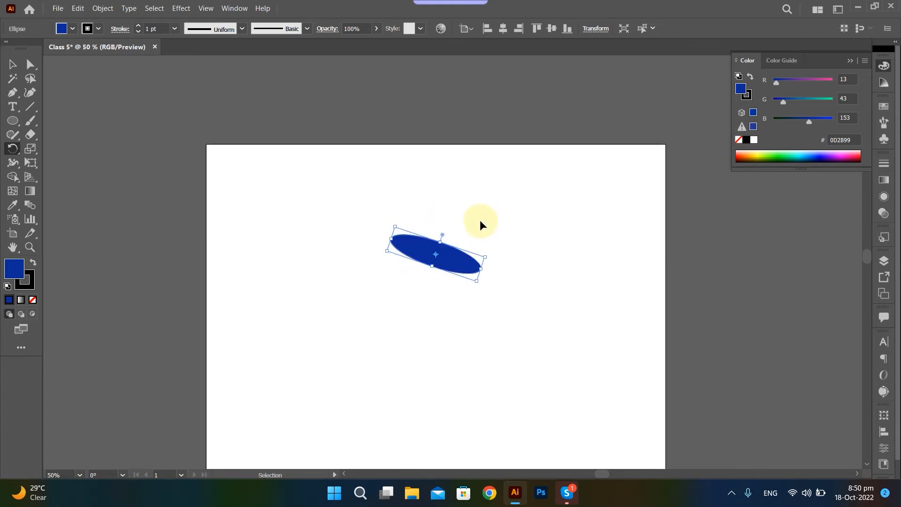
pyautogui.hotkey('ctrl', 'd')
pyautogui.hotkey('ctrl', 'd')
pyautogui.hotkey('ctrl', 'd')
pyautogui.hotkey('ctrl', 'd')
pyautogui.hotkey('ctrl', 'd')
pyautogui.hotkey('ctrl', 'd')
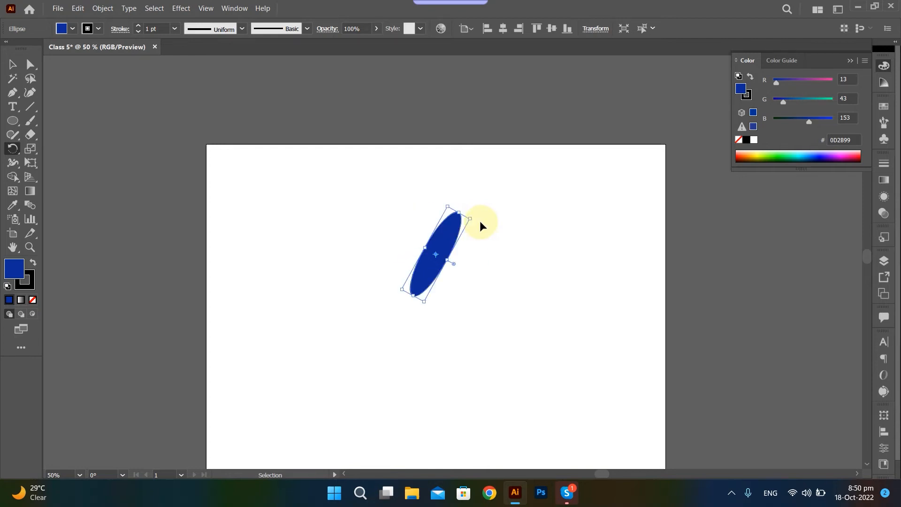
pyautogui.hotkey('ctrl', 'shift', 'a')
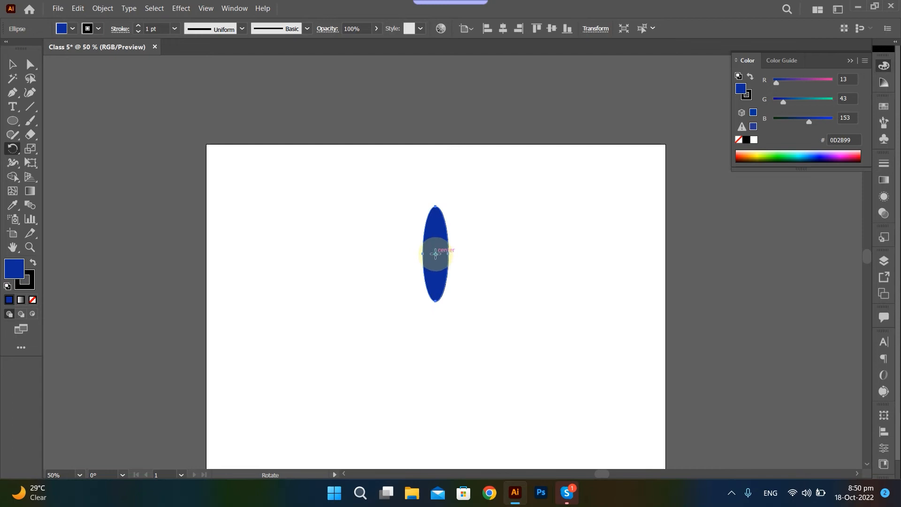
# Open the numeric Rotate settings using the ellipse's center as the rotation point
pyautogui.keyDown('alt'); pyautogui.click(436, 254); pyautogui.keyUp('alt')
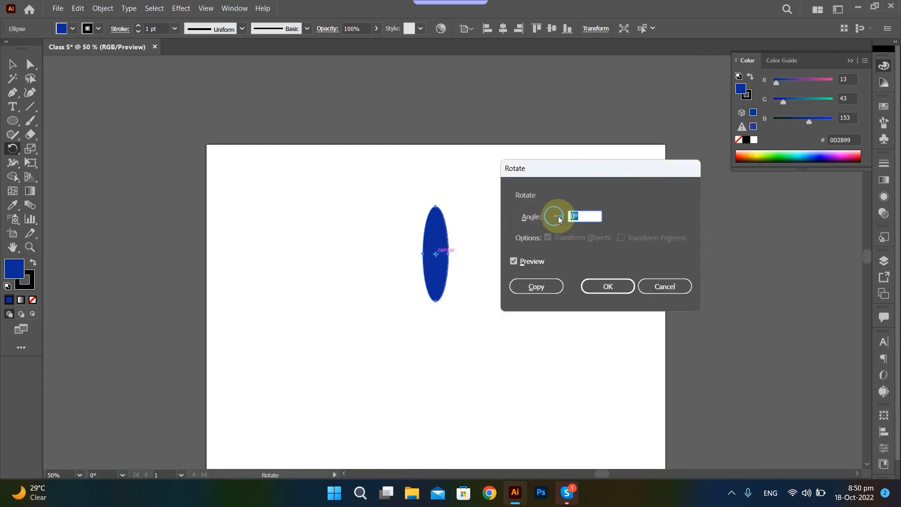
pyautogui.click(580, 215)
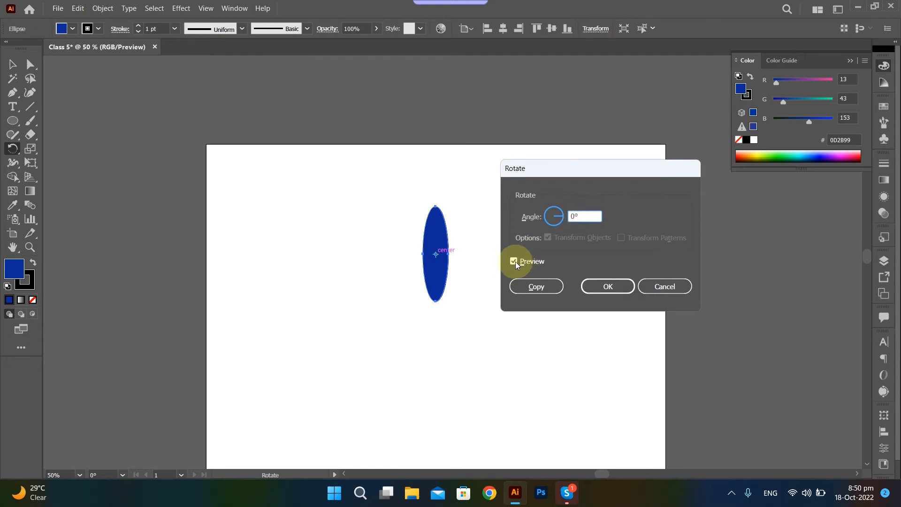
# Preview the ellipse at different rotation angles, raising the angle gradually to 90°
pyautogui.press('Up')
pyautogui.press('Up')
pyautogui.press('Up')
pyautogui.press('Up')
pyautogui.press('Up')
pyautogui.press('Up')
pyautogui.press('Up')
pyautogui.press('Up')
pyautogui.press('Up')
pyautogui.press('Up')
pyautogui.press('Up')
pyautogui.press('Up')
pyautogui.press('Up')
pyautogui.press('Up')
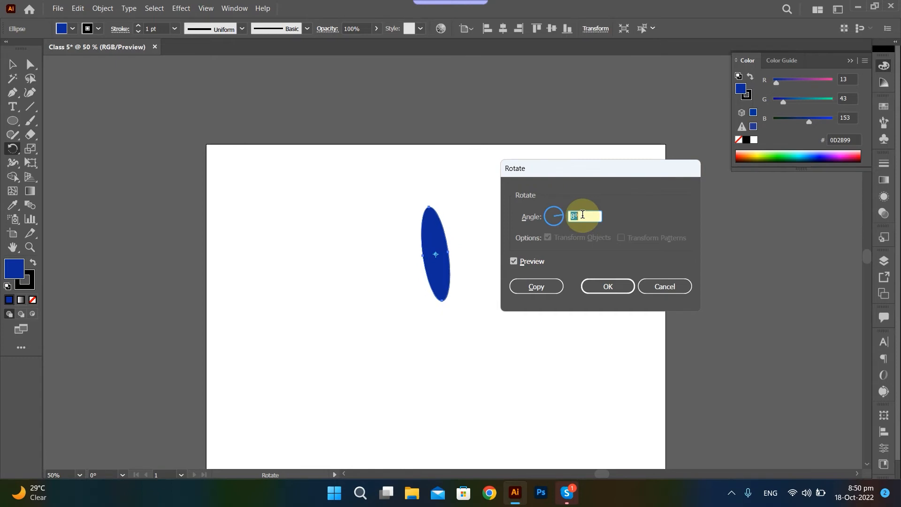
pyautogui.press('Up')
pyautogui.press('Up')
pyautogui.press('Up')
pyautogui.press('Up')
pyautogui.press('Up')
pyautogui.press('Up')
pyautogui.press('Up')
pyautogui.press('Up')
pyautogui.press('Up')
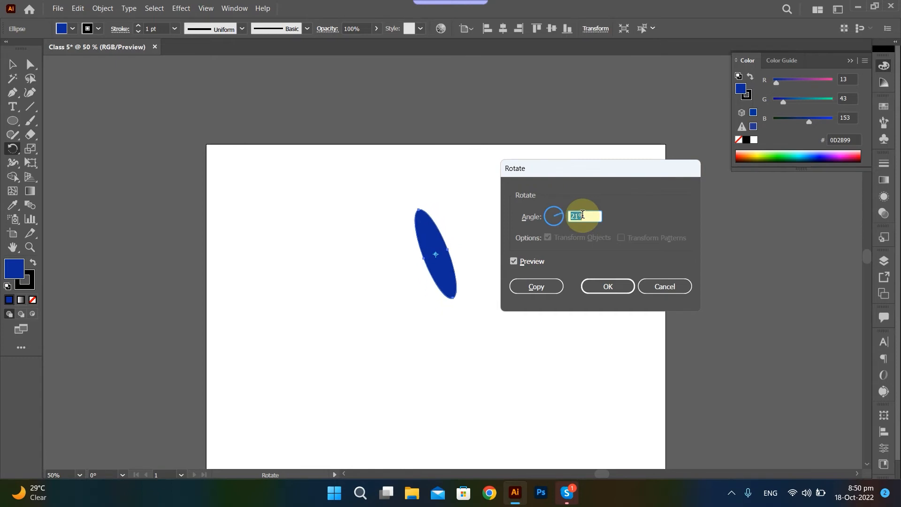
pyautogui.press('Down')
pyautogui.press('Down')
pyautogui.press('Down')
pyautogui.press('Down')
pyautogui.press('Down')
pyautogui.press('Down')
pyautogui.press('Down')
pyautogui.press('Down')
pyautogui.press('Down')
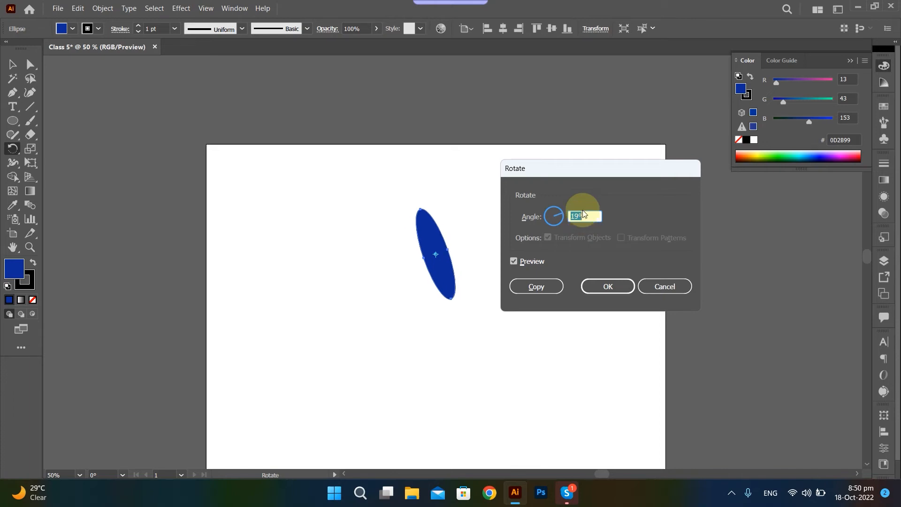
pyautogui.press('Up')
pyautogui.press('Up')
pyautogui.press('Up')
pyautogui.press('Up')
pyautogui.press('Up')
pyautogui.press('Up')
pyautogui.press('Up')
pyautogui.press('Up')
pyautogui.press('Up')
pyautogui.press('Up')
pyautogui.press('Up')
pyautogui.press('Up')
pyautogui.press('Up')
pyautogui.press('Up')
pyautogui.press('Up')
pyautogui.press('Up')
pyautogui.press('Up')
pyautogui.press('Up')
pyautogui.press('Up')
pyautogui.press('Up')
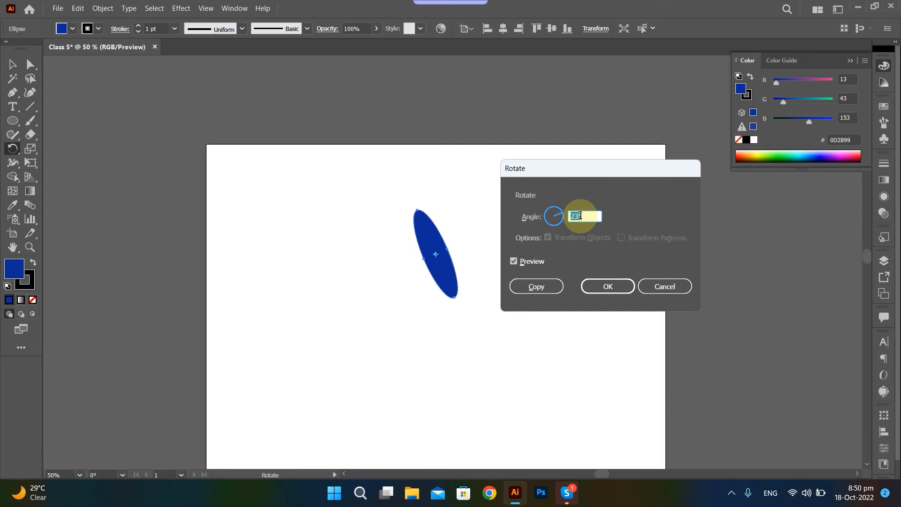
pyautogui.press('Up')
pyautogui.press('Up')
pyautogui.press('Up')
pyautogui.press('Up')
pyautogui.press('Up')
pyautogui.press('Up')
pyautogui.press('Up')
pyautogui.press('Up')
pyautogui.press('Up')
pyautogui.press('Up')
pyautogui.press('Up')
pyautogui.press('Up')
pyautogui.press('Up')
pyautogui.press('Up')
pyautogui.press('Up')
pyautogui.press('Up')
pyautogui.press('Up')
pyautogui.press('Up')
pyautogui.press('Up')
pyautogui.press('Up')
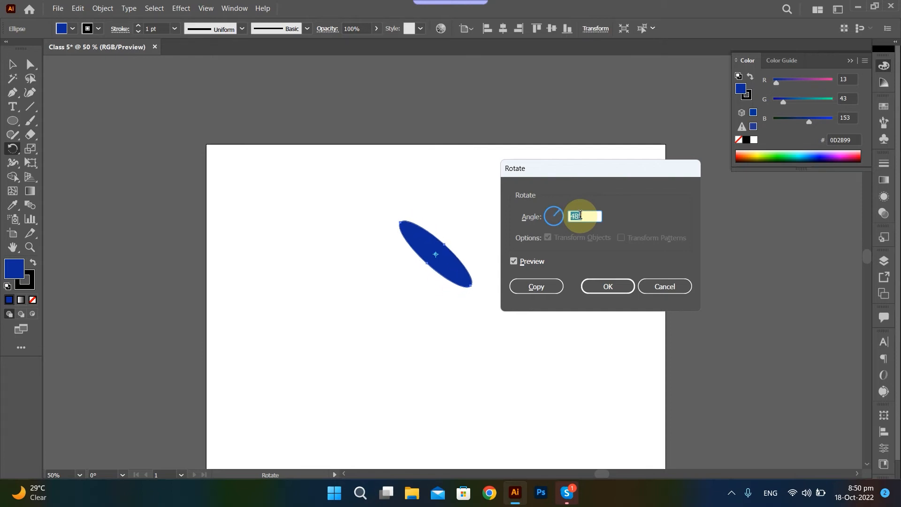
pyautogui.press('Up')
pyautogui.press('Up')
pyautogui.press('Up')
pyautogui.press('Up')
pyautogui.press('Up')
pyautogui.press('Up')
pyautogui.press('Up')
pyautogui.press('Up')
pyautogui.press('Up')
pyautogui.press('Up')
pyautogui.press('Up')
pyautogui.press('Up')
pyautogui.press('Up')
pyautogui.press('Up')
pyautogui.press('Up')
pyautogui.press('Up')
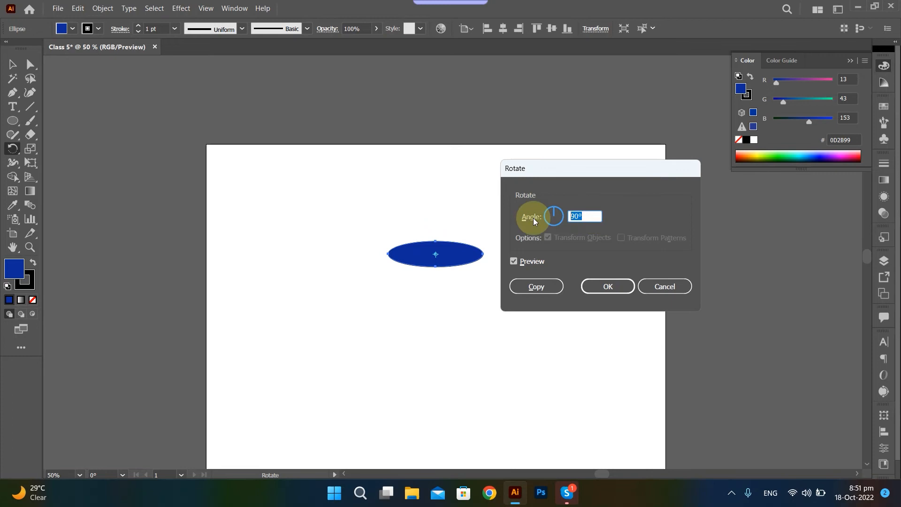
# Set the rotation angle to 30° and create a rotated copy of the ellipse
pyautogui.write('1')
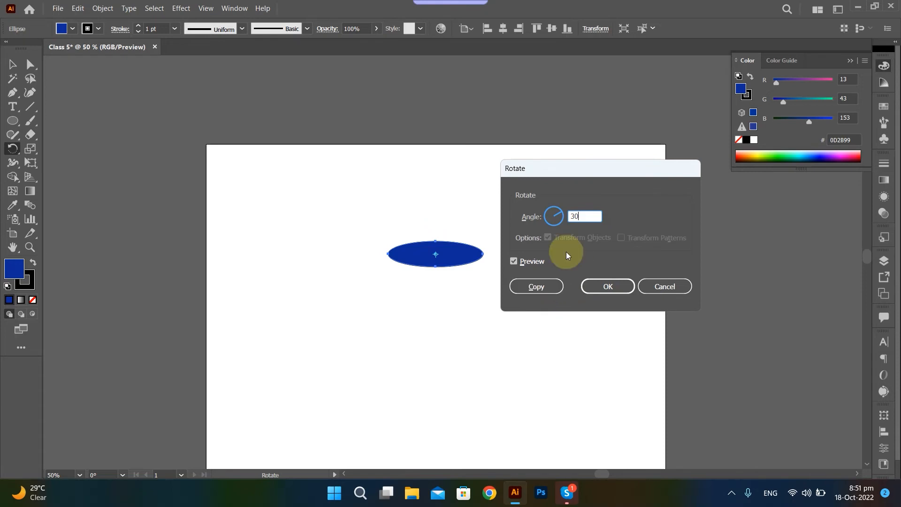
pyautogui.click(550, 286)
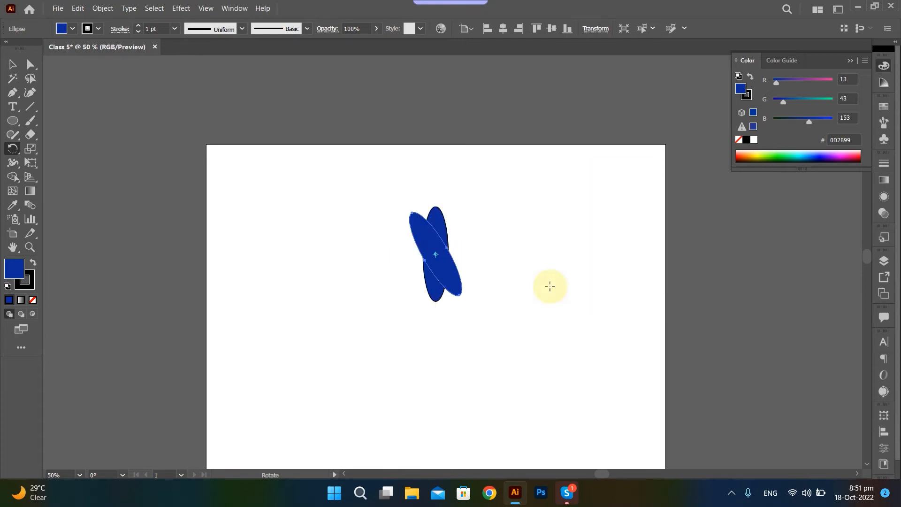
# Repeat the 30° rotated copy around the ellipse's center until the overlapping flower is complete, and deselect it
pyautogui.press('ctrl')
pyautogui.hotkey('ctrl', 'd')
pyautogui.hotkey('ctrl', 'd')
pyautogui.hotkey('ctrl', 'd')
pyautogui.hotkey('ctrl', 'd')
pyautogui.click(568, 284)
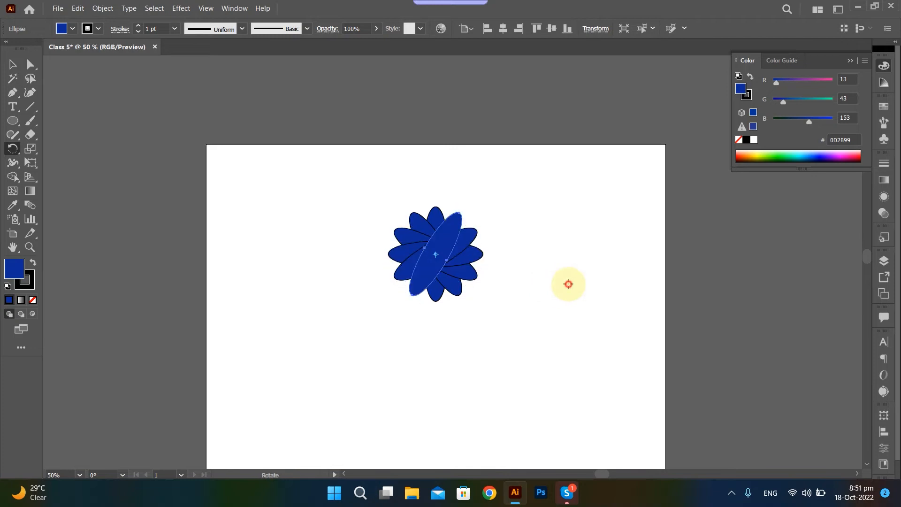
pyautogui.keyDown('ctrl'); pyautogui.click(574, 246); pyautogui.keyUp('ctrl')
# Select all the overlapping ellipses and remove their fill to leave only the outlines
pyautogui.moveTo(361, 180); pyautogui.dragTo(524, 325)
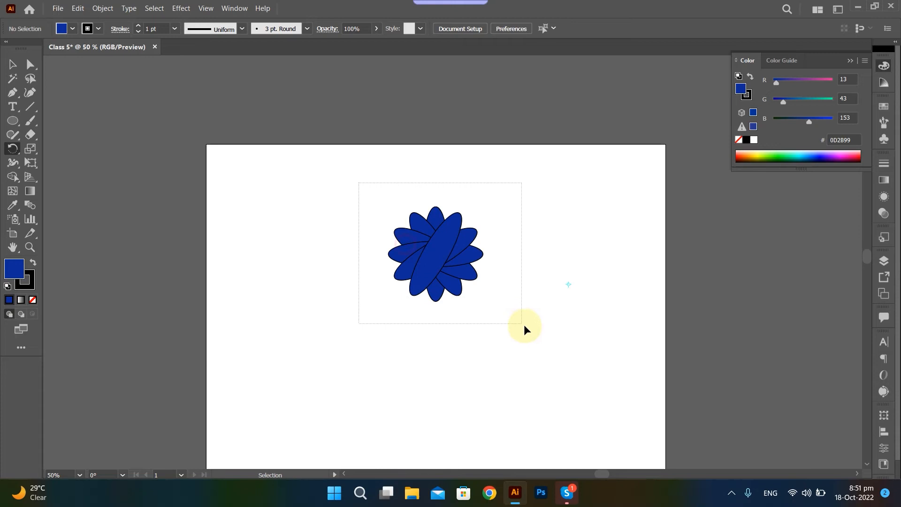
pyautogui.click(33, 304)
pyautogui.keyDown('ctrl'); pyautogui.click(345, 326); pyautogui.keyUp('ctrl')
pyautogui.keyDown('ctrl'); pyautogui.click(409, 244); pyautogui.keyUp('ctrl')
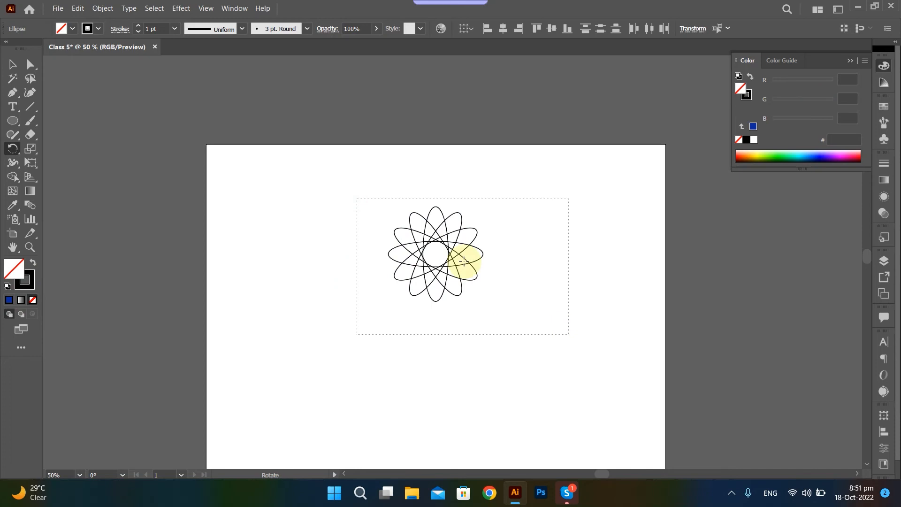
pyautogui.scroll(5, 465, 252)
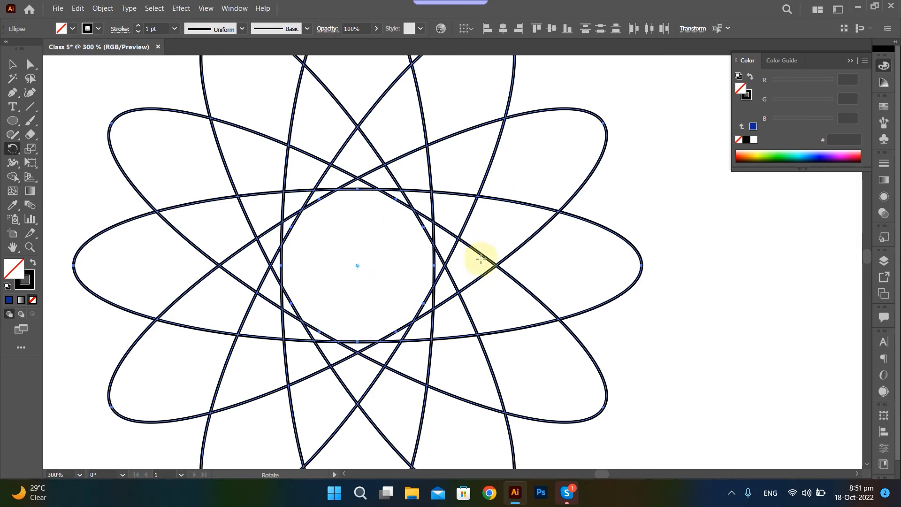
pyautogui.scroll(-5, 481, 262)
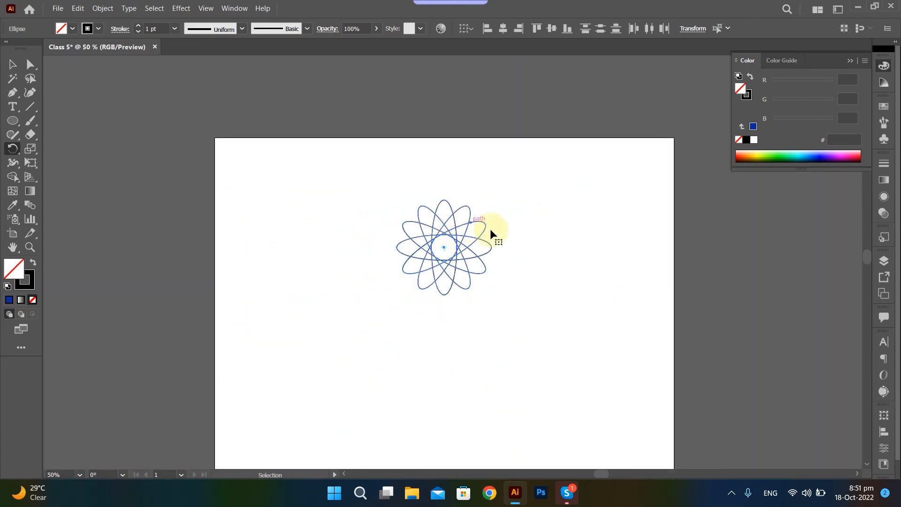
# Undo the fill removal and all the 30° copies, back to the single upright blue ellipse
pyautogui.hotkey('ctrl', 'z')
pyautogui.hotkey('ctrl', 'z')
pyautogui.hotkey('ctrl', 'z')
pyautogui.hotkey('ctrl', 'z')
pyautogui.hotkey('ctrl', 'z')
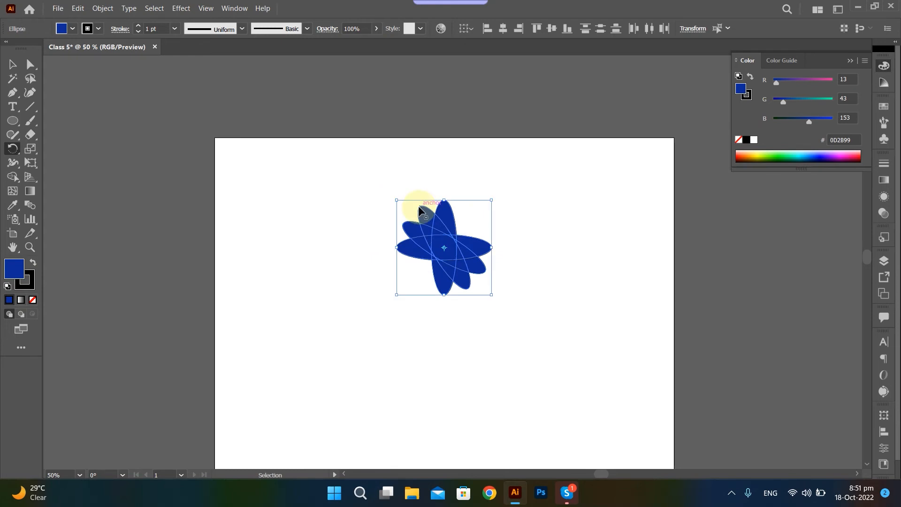
pyautogui.hotkey('ctrl', 'z')
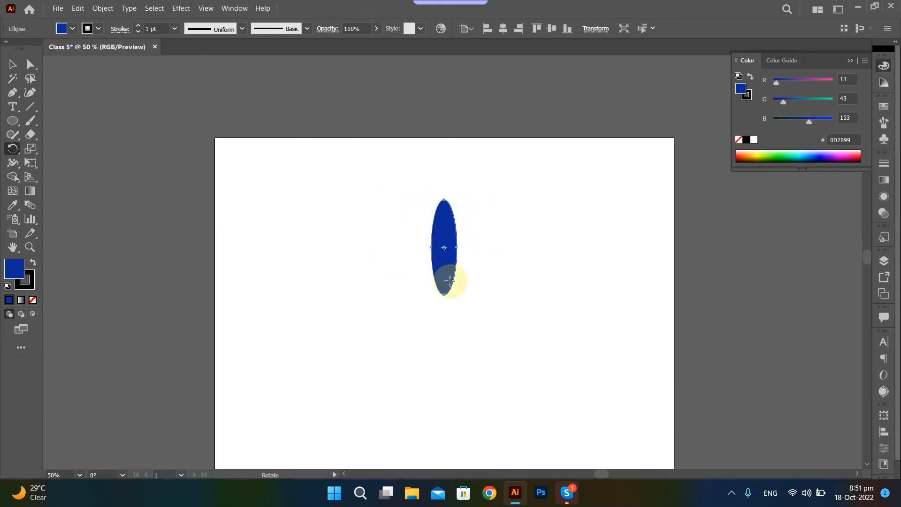
# Move the rotation point below the ellipse, try a freehand clockwise rotation around it, and undo the rotation
pyautogui.scroll(-1, 441, 273)
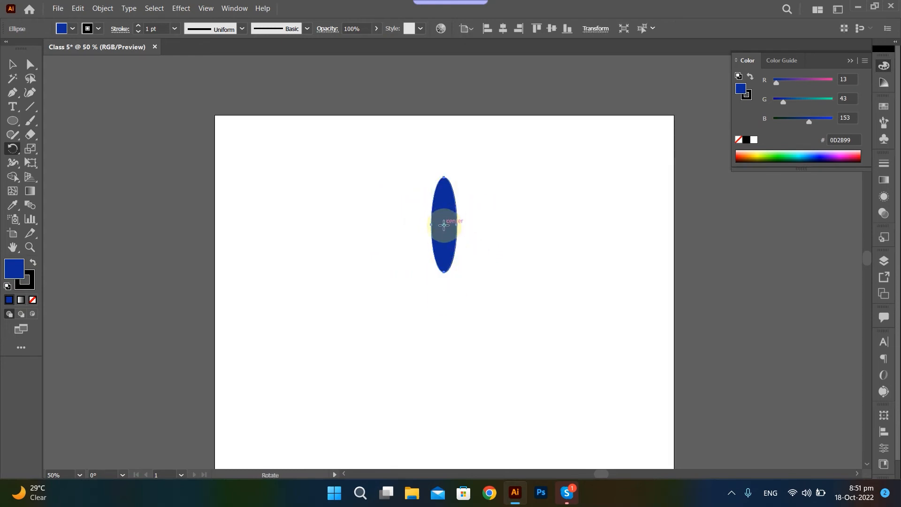
pyautogui.click(444, 225)
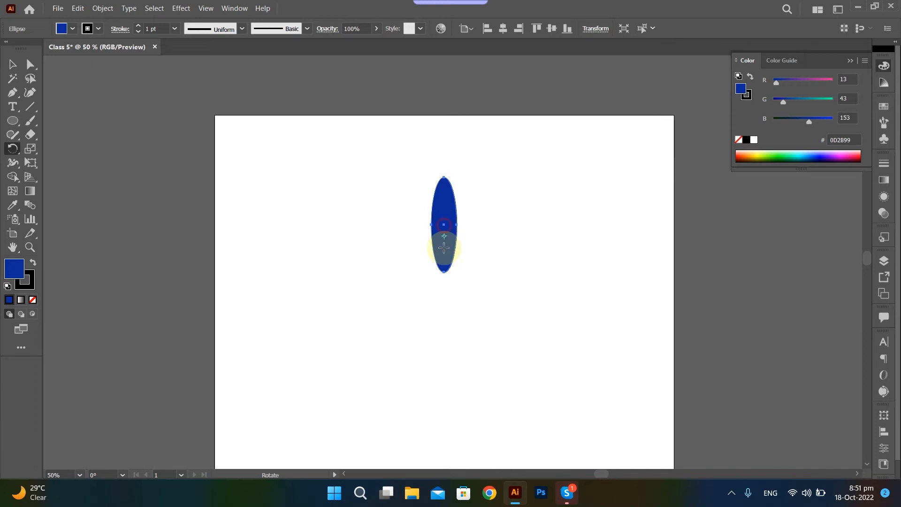
pyautogui.click(444, 308)
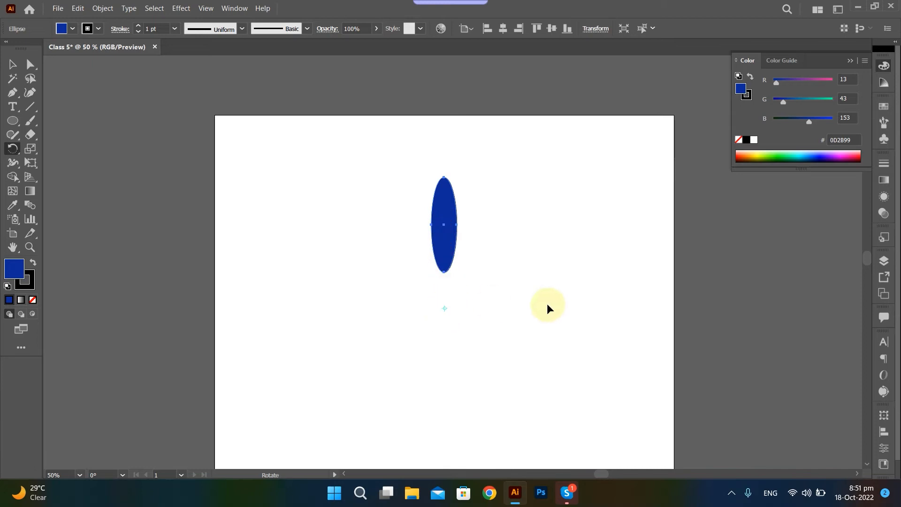
pyautogui.moveTo(444, 177); pyautogui.dragTo(484, 234)
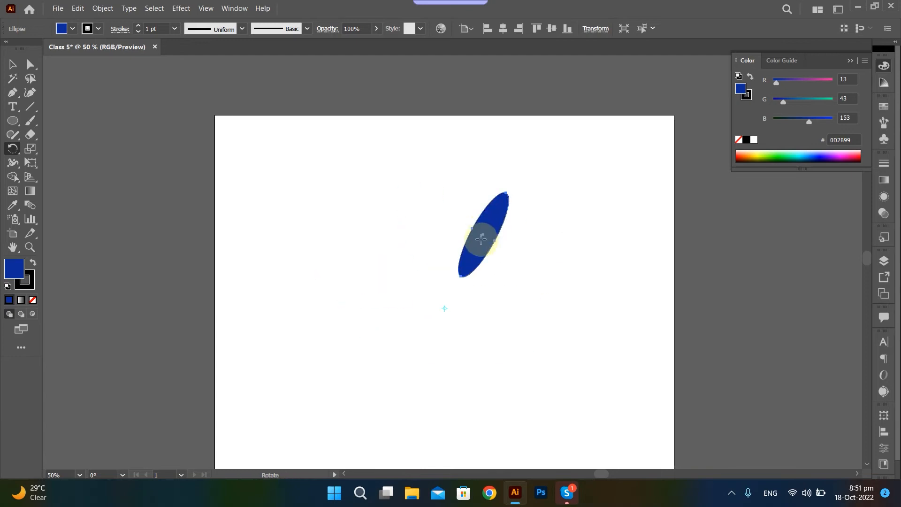
pyautogui.hotkey('ctrl', 'z')
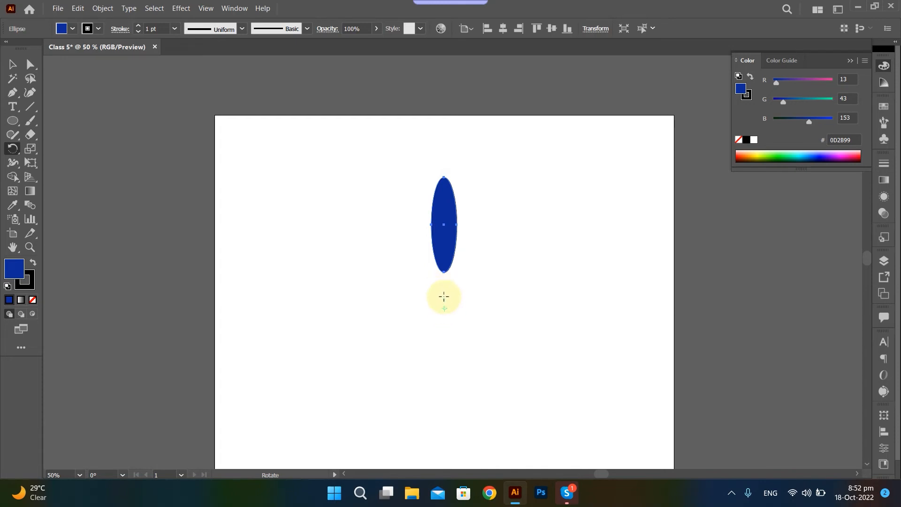
# Create a copy of the ellipse rotated 20° around a point just below its lower end
pyautogui.keyDown('ctrl'); pyautogui.click(444, 233); pyautogui.keyUp('ctrl')
pyautogui.keyDown('alt'); pyautogui.click(443, 286); pyautogui.keyUp('alt')
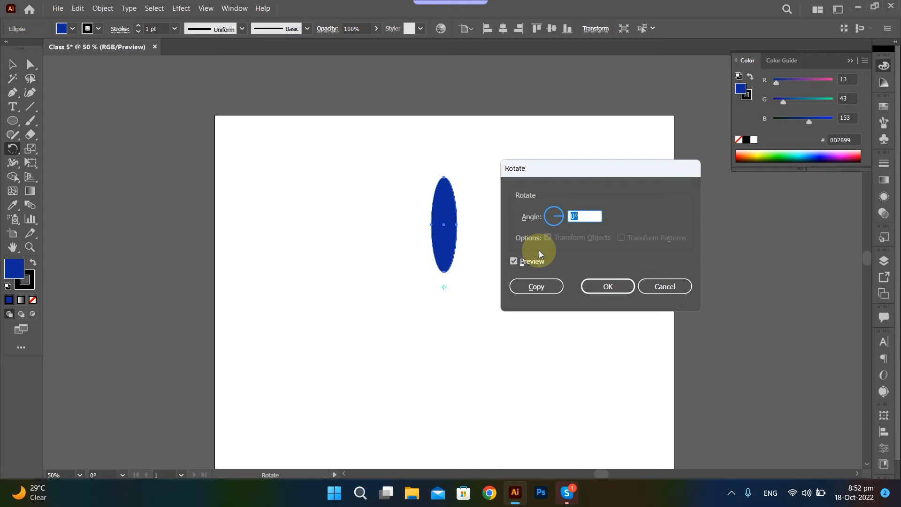
pyautogui.click(586, 212)
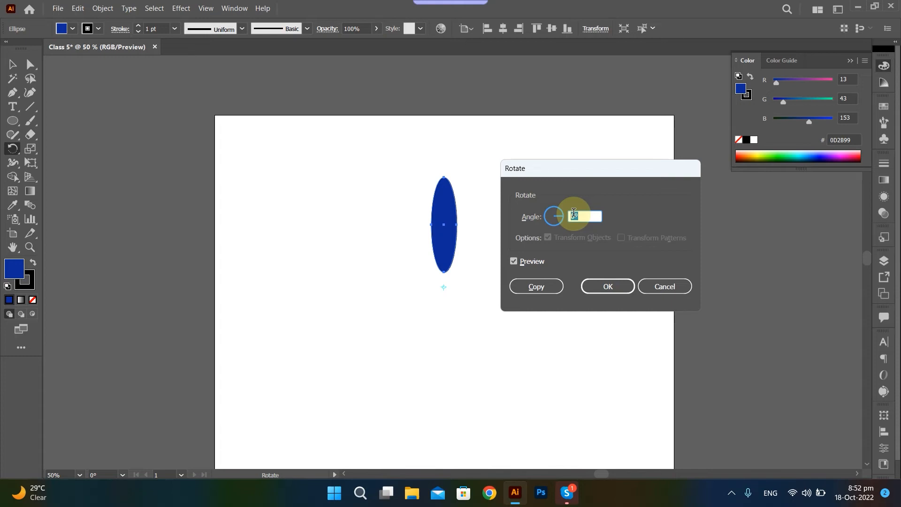
pyautogui.write('2')
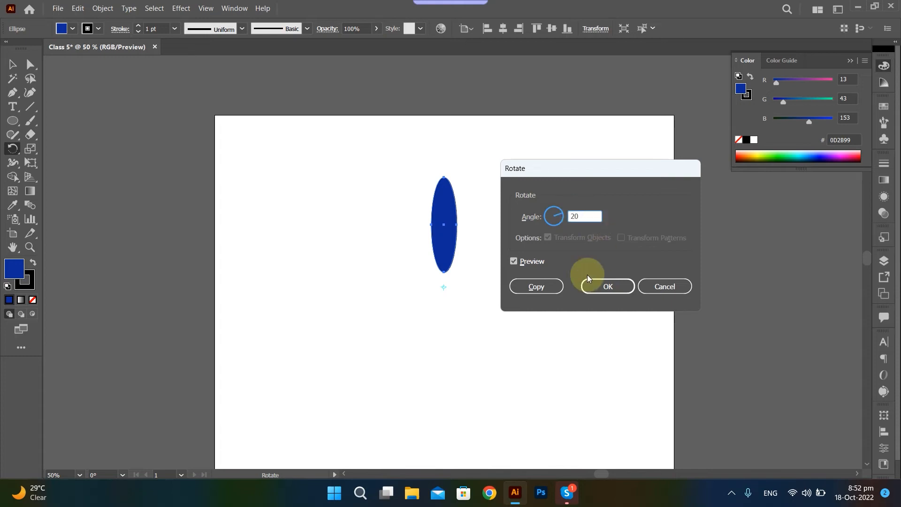
pyautogui.click(537, 287)
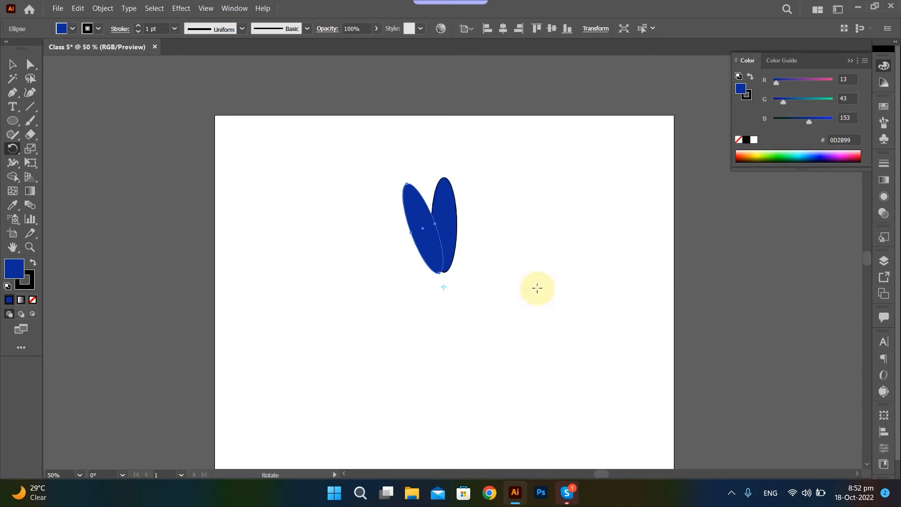
# Repeat the 20° rotated copy around the same point until the petals form a full flower, and deselect it
pyautogui.hotkey('ctrl', 'd')
pyautogui.hotkey('ctrl', 'd')
pyautogui.hotkey('ctrl', 'd')
pyautogui.hotkey('ctrl', 'd')
pyautogui.hotkey('ctrl', 'd')
pyautogui.hotkey('ctrl', 'd')
pyautogui.hotkey('ctrl', 'd')
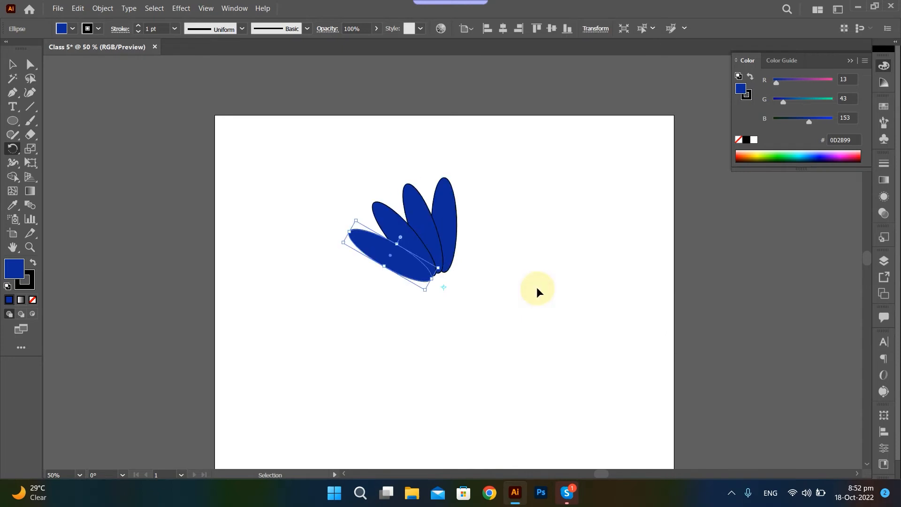
pyautogui.hotkey('ctrl', 'd')
pyautogui.hotkey('ctrl', 'd')
pyautogui.hotkey('ctrl', 'd')
pyautogui.hotkey('ctrl', 'd')
pyautogui.hotkey('ctrl', 'd')
pyautogui.hotkey('ctrl', 'd')
pyautogui.hotkey('ctrl', 'd')
pyautogui.hotkey('ctrl', 'd')
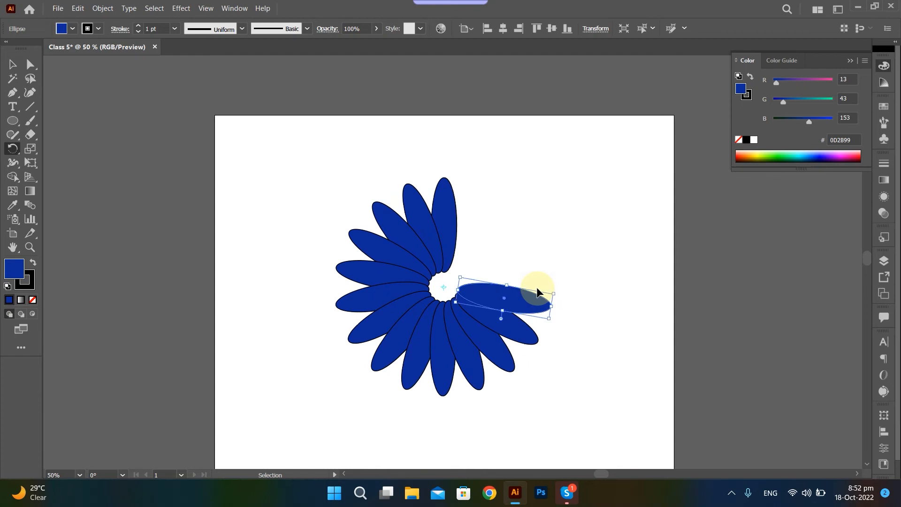
pyautogui.hotkey('ctrl', 'd')
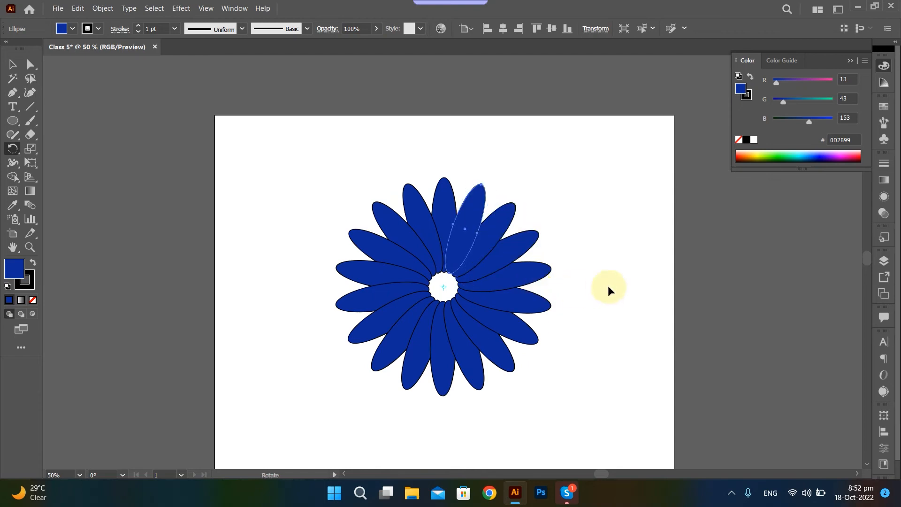
pyautogui.hotkey('ctrl', 'shift', 'a')
# Select all the petals of the blue flower and delete them
pyautogui.scroll(-1, 613, 329)
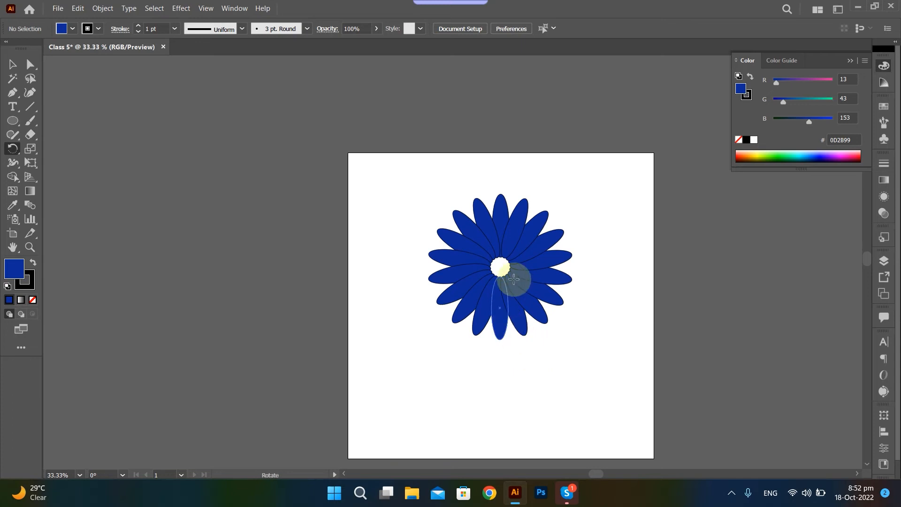
pyautogui.scroll(1, 513, 278)
pyautogui.hotkey('ctrl', 'a')
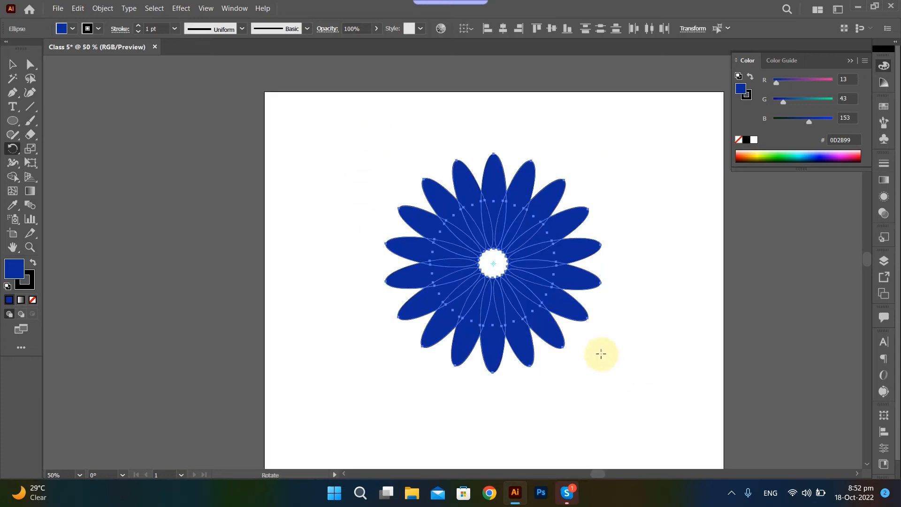
pyautogui.press('Delete')
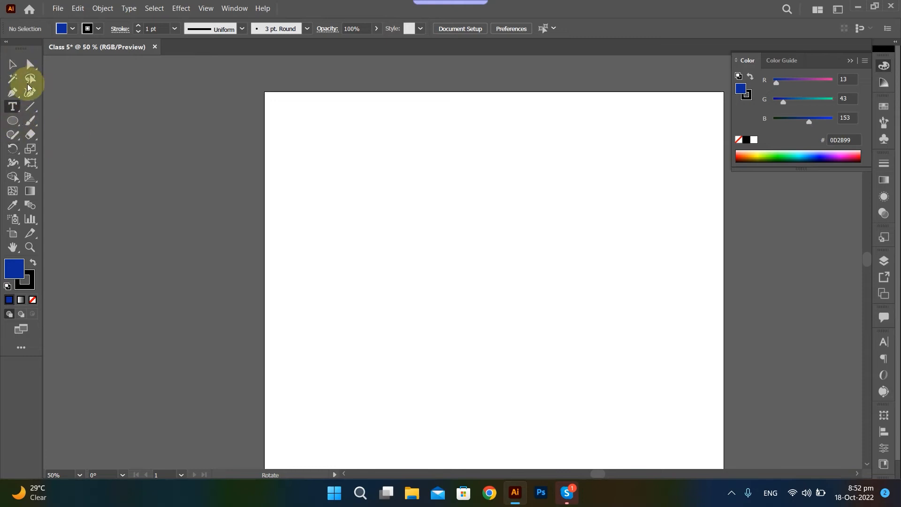
# Draw a narrow upright blue ellipse about 54 by 195 px and position it in the artboard's upper middle
pyautogui.click(14, 121)
pyautogui.moveTo(488, 192); pyautogui.dragTo(513, 284)
pyautogui.moveTo(500, 241); pyautogui.dragTo(496, 221)
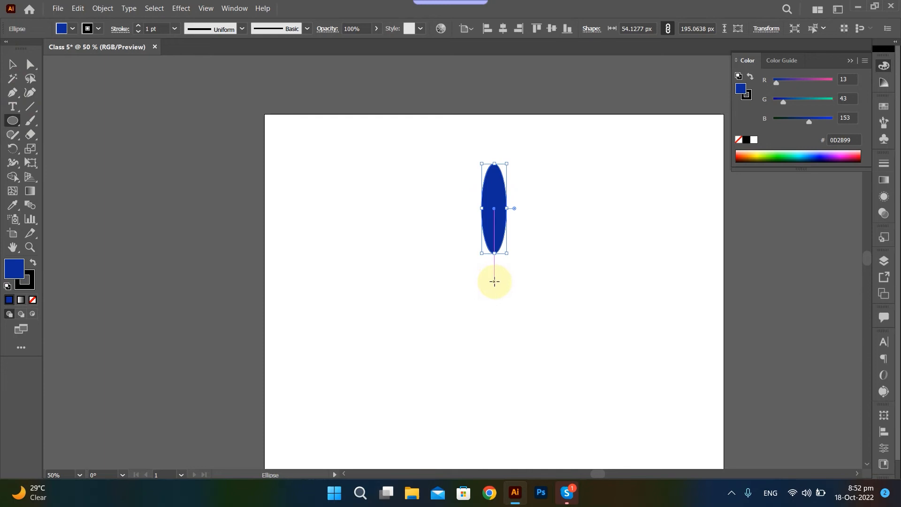
pyautogui.click(495, 282)
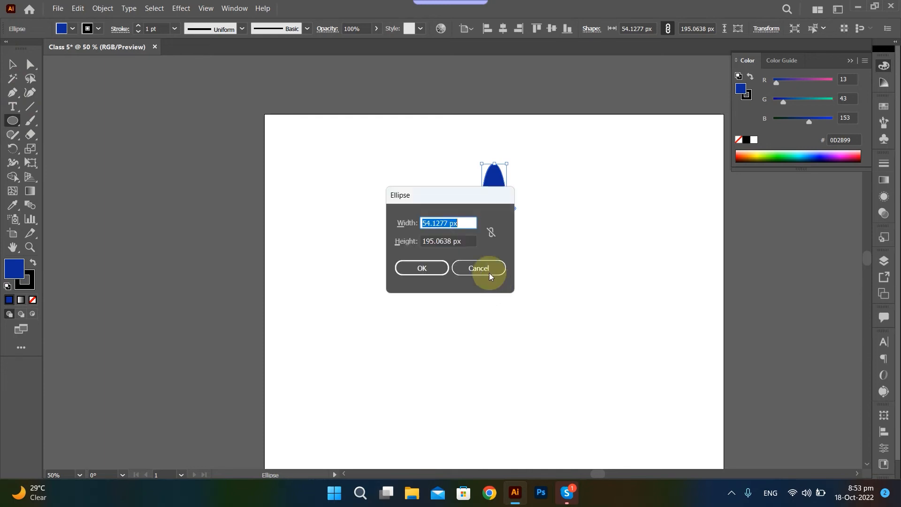
pyautogui.click(488, 273)
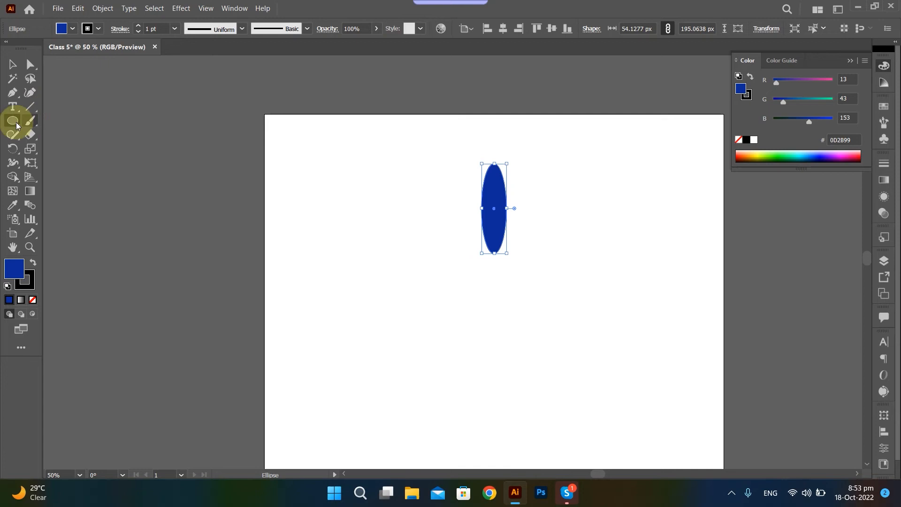
# Create a copy of the new ellipse rotated 30° around a point a short distance below it
pyautogui.click(13, 149)
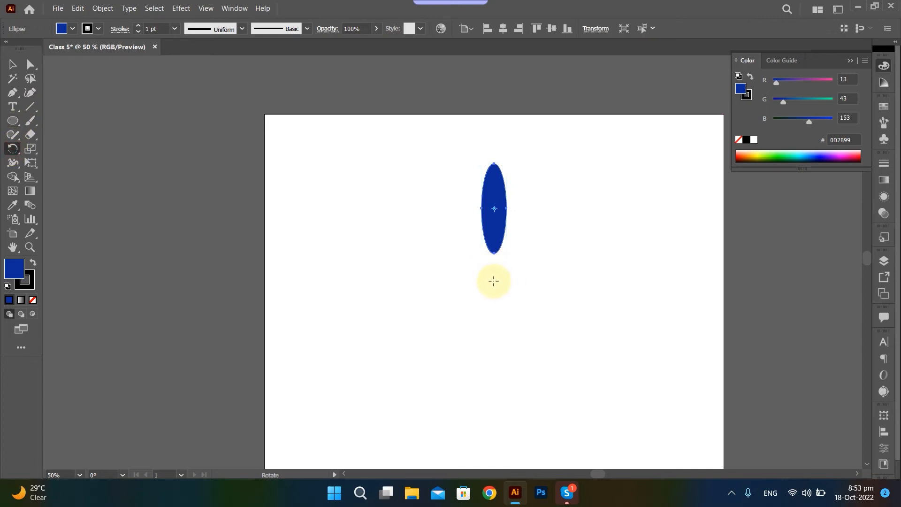
pyautogui.keyDown('alt'); pyautogui.click(493, 281); pyautogui.keyUp('alt')
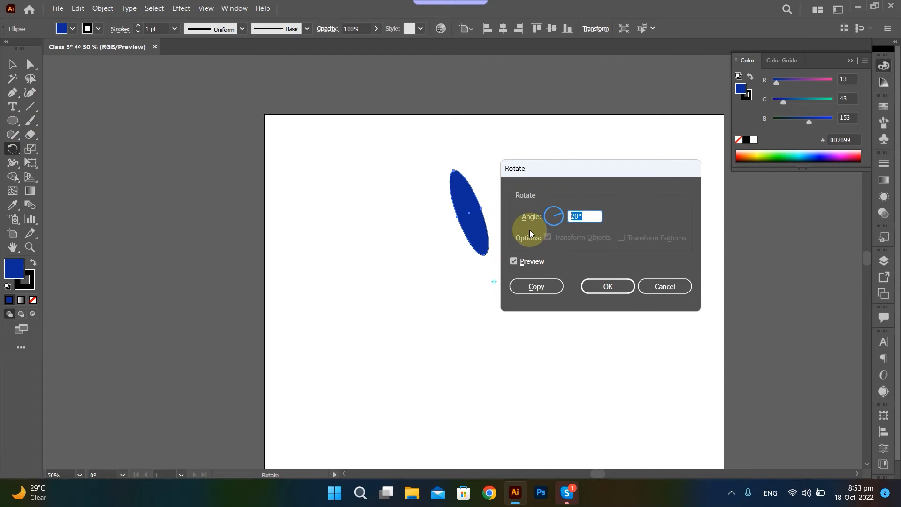
pyautogui.write('30')
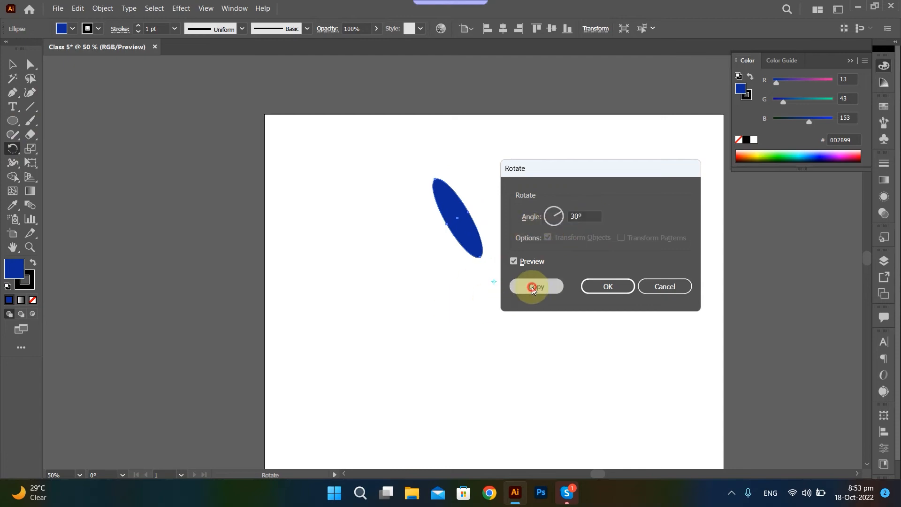
pyautogui.click(535, 286)
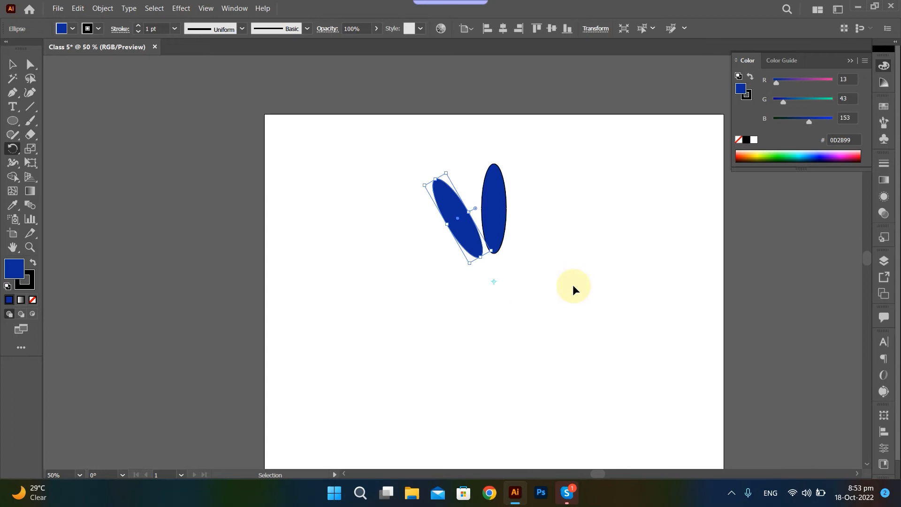
# Repeat the 30° rotated copy around the point below the ellipse until twelve separate petals form a ring, and deselect them
pyautogui.hotkey('ctrl', 'd')
pyautogui.hotkey('ctrl', 'd')
pyautogui.hotkey('ctrl', 'd')
pyautogui.hotkey('ctrl', 'd')
pyautogui.hotkey('ctrl', 'd')
pyautogui.hotkey('ctrl', 'd')
pyautogui.hotkey('ctrl', 'd')
pyautogui.hotkey('ctrl', 'd')
pyautogui.hotkey('ctrl', 'd')
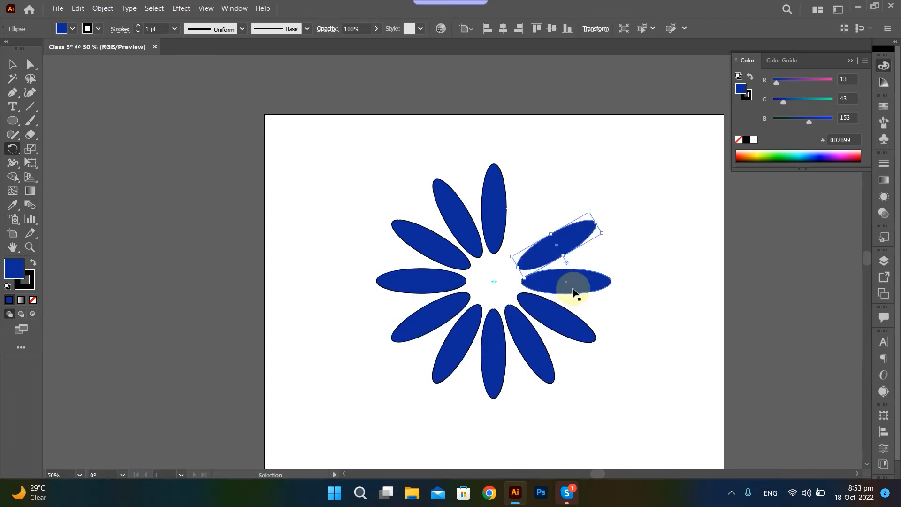
pyautogui.hotkey('ctrl', 'd')
pyautogui.click(575, 291)
pyautogui.click(714, 311)
# Select the whole twelve-petal ring and delete it from the artboard
pyautogui.scroll(-2, 664, 316)
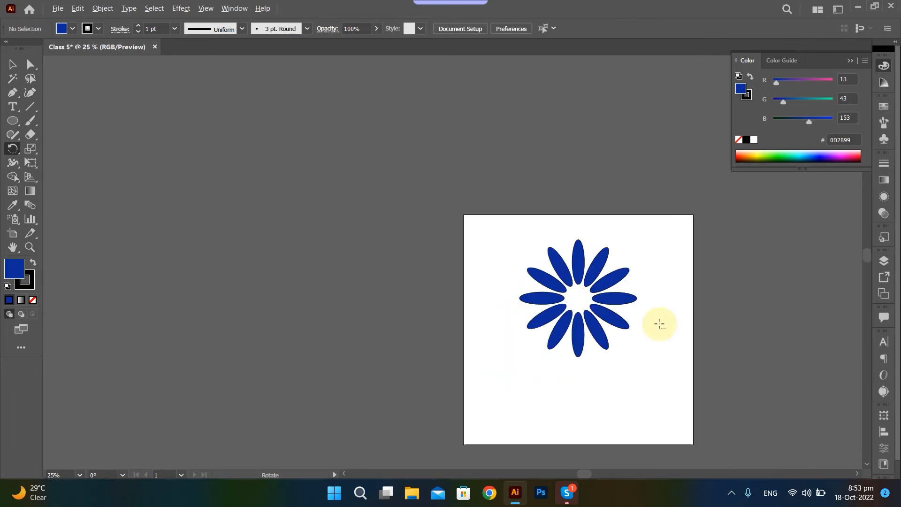
pyautogui.scroll(2, 637, 309)
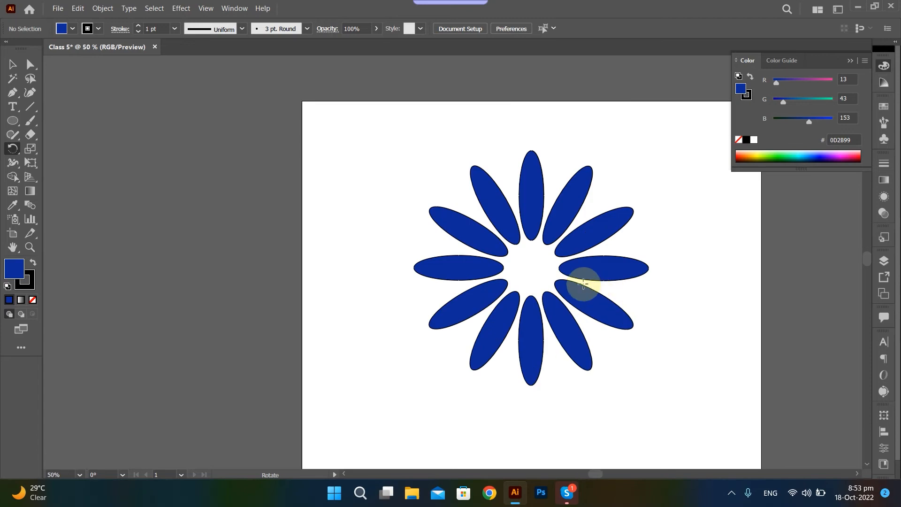
pyautogui.press('v')
pyautogui.moveTo(404, 135); pyautogui.dragTo(650, 352)
pyautogui.press('Delete')
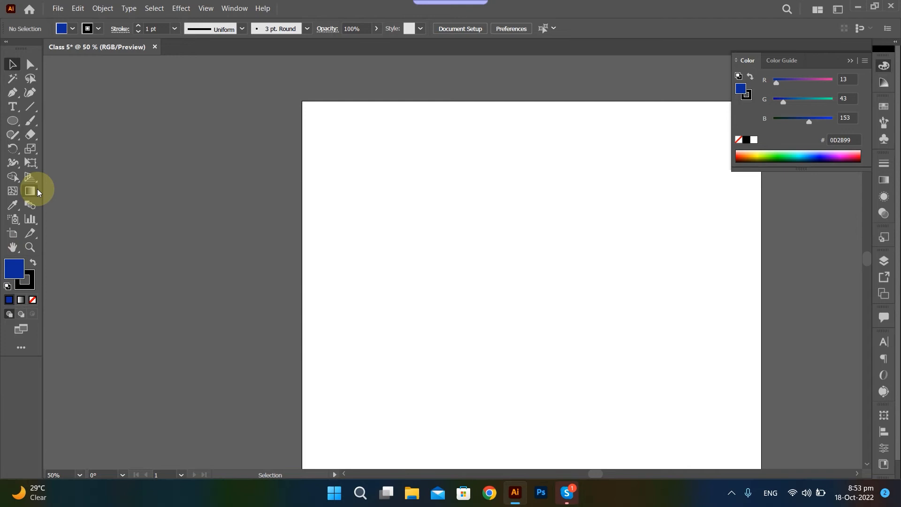
# Draw a small blue square left of the artboard's centre and make two copies, one below it and a widened one to its right
pyautogui.click(16, 125)
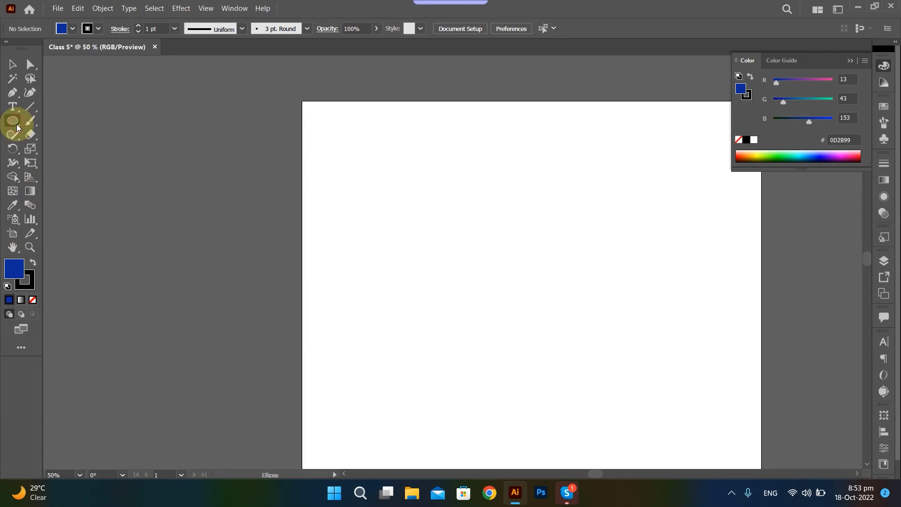
pyautogui.click(17, 151)
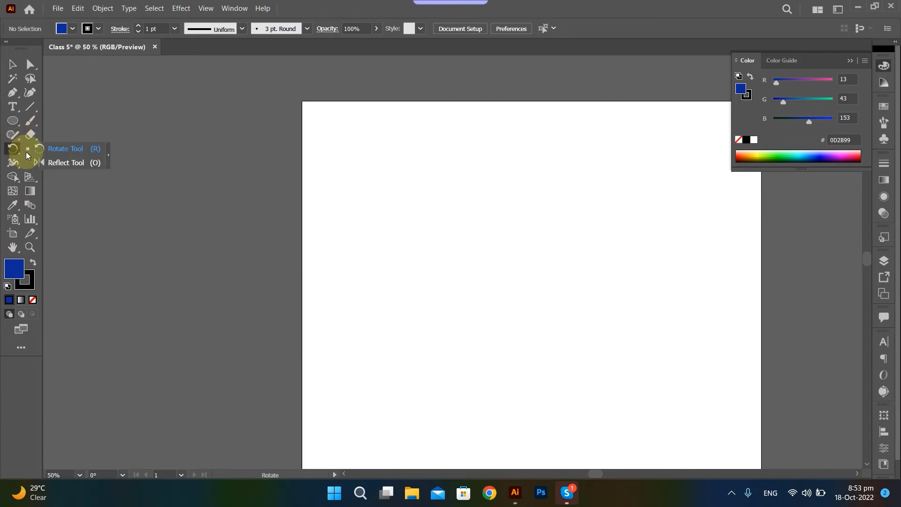
pyautogui.click(13, 124)
pyautogui.click(13, 124)
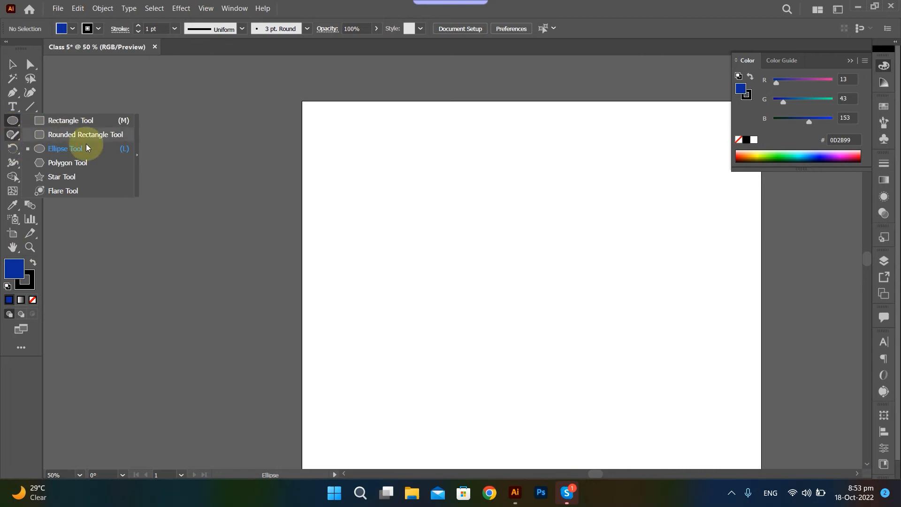
pyautogui.click(87, 122)
pyautogui.moveTo(414, 215); pyautogui.dragTo(435, 345)
pyautogui.press('v')
pyautogui.moveTo(451, 248); pyautogui.dragTo(685, 304)
# Resize the two stacked squares into a tall and a short rectangle, and add a wide flat copy and a larger copy below them
pyautogui.click(427, 229)
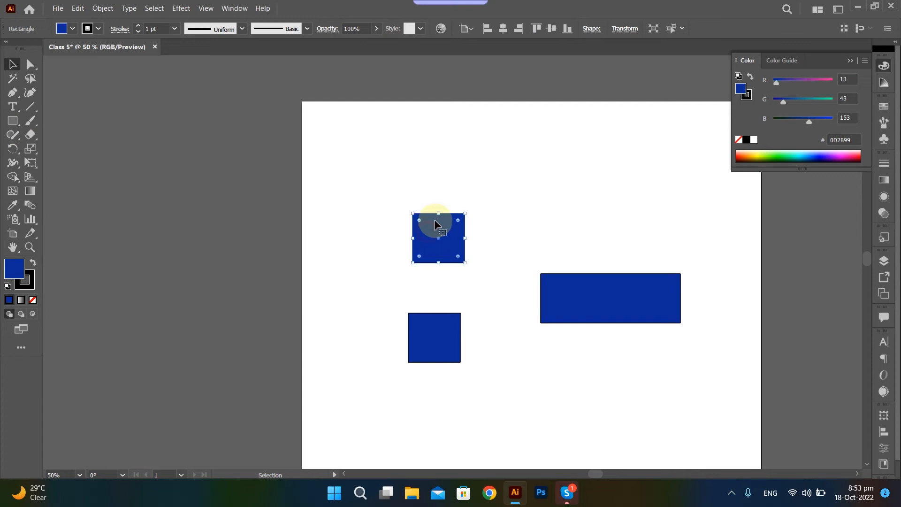
pyautogui.moveTo(440, 213); pyautogui.dragTo(439, 153)
pyautogui.click(451, 342)
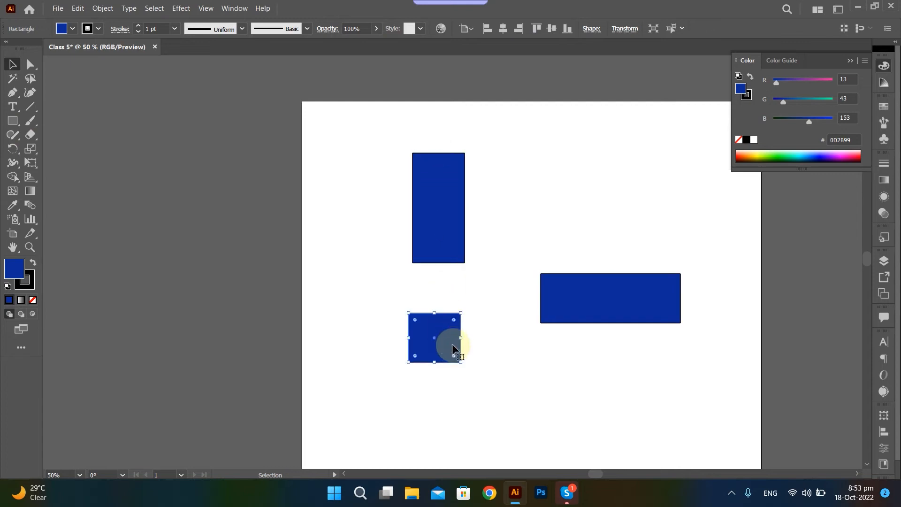
pyautogui.moveTo(432, 363); pyautogui.dragTo(460, 411)
pyautogui.scroll(-2, 447, 377)
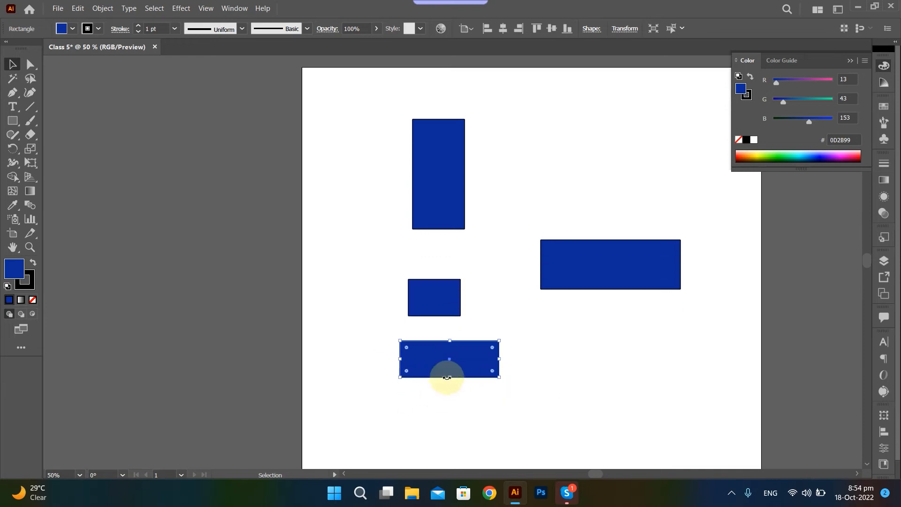
pyautogui.moveTo(461, 365); pyautogui.dragTo(464, 407)
pyautogui.scroll(-2, 455, 387)
pyautogui.moveTo(456, 387); pyautogui.dragTo(457, 418)
# Select all five rectangles on the artboard
pyautogui.click(515, 320)
pyautogui.scroll(1, 427, 202)
pyautogui.moveTo(362, 88); pyautogui.dragTo(646, 365)
pyautogui.moveTo(305, 101); pyautogui.dragTo(627, 442)
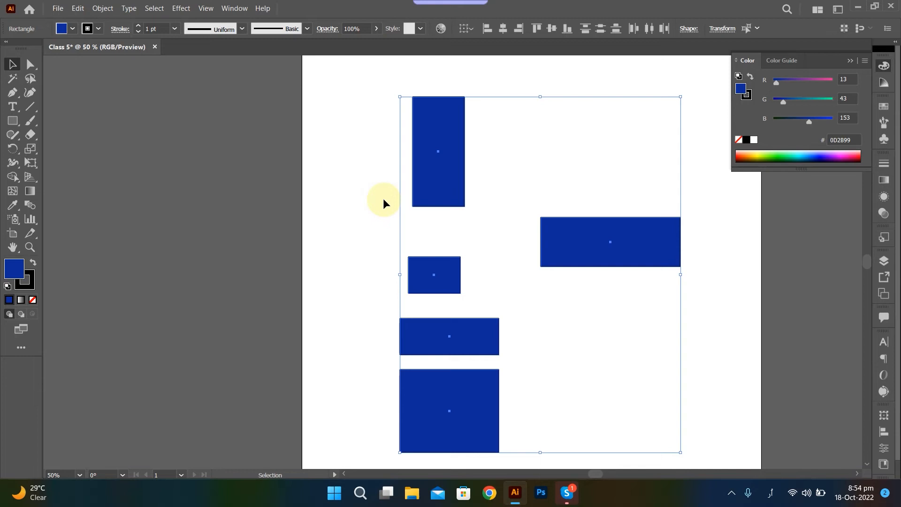
pyautogui.moveTo(354, 82); pyautogui.dragTo(640, 450)
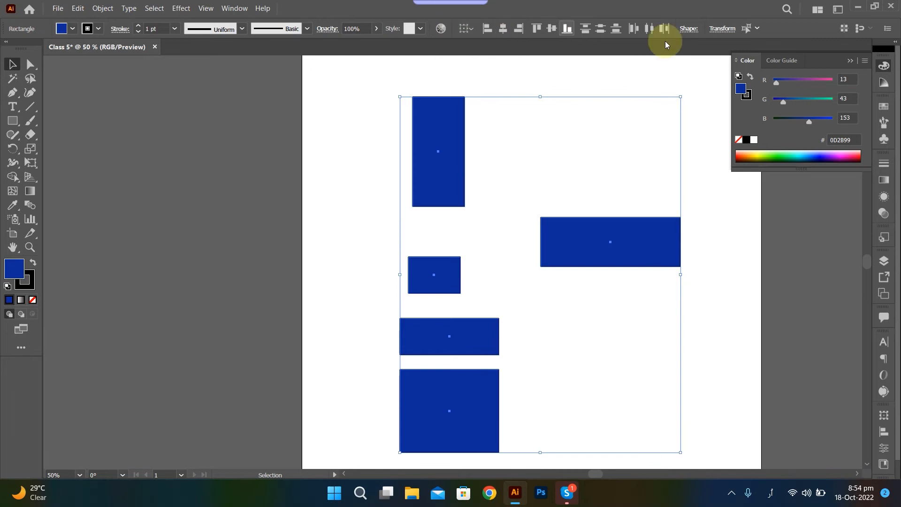
# Show the Align options, float them over the artboard, and return them to the dock
pyautogui.click(230, 9)
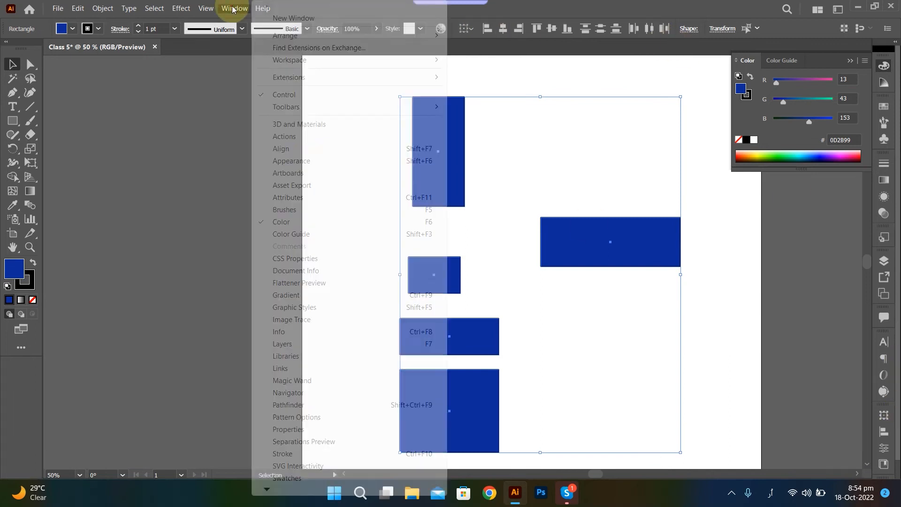
pyautogui.click(308, 148)
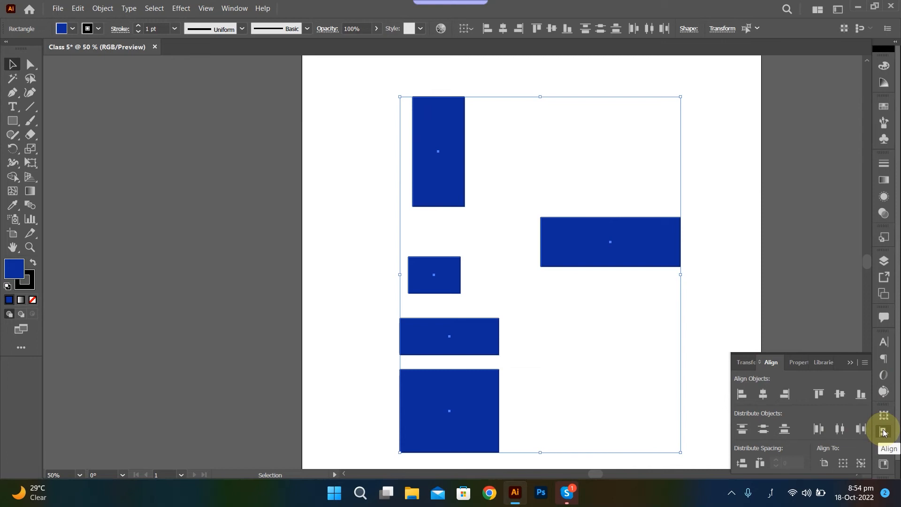
pyautogui.moveTo(771, 362); pyautogui.dragTo(489, 255)
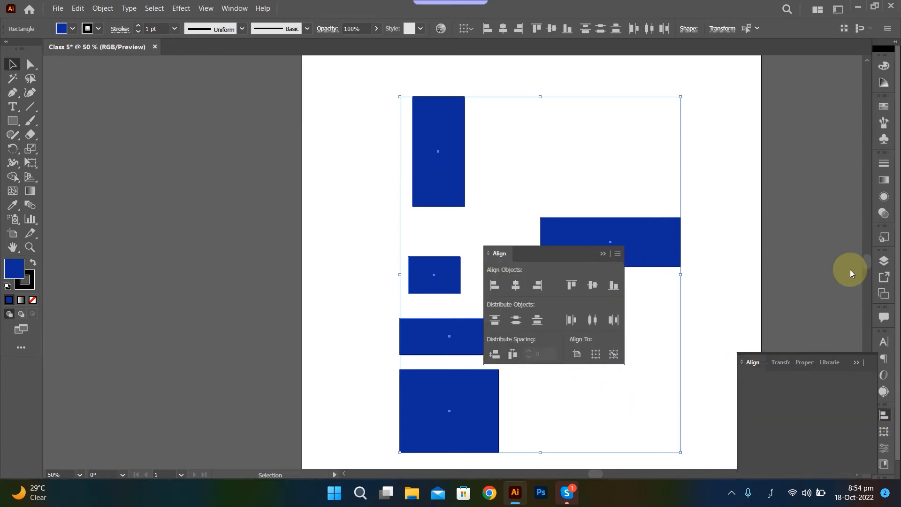
pyautogui.moveTo(504, 256); pyautogui.dragTo(889, 440)
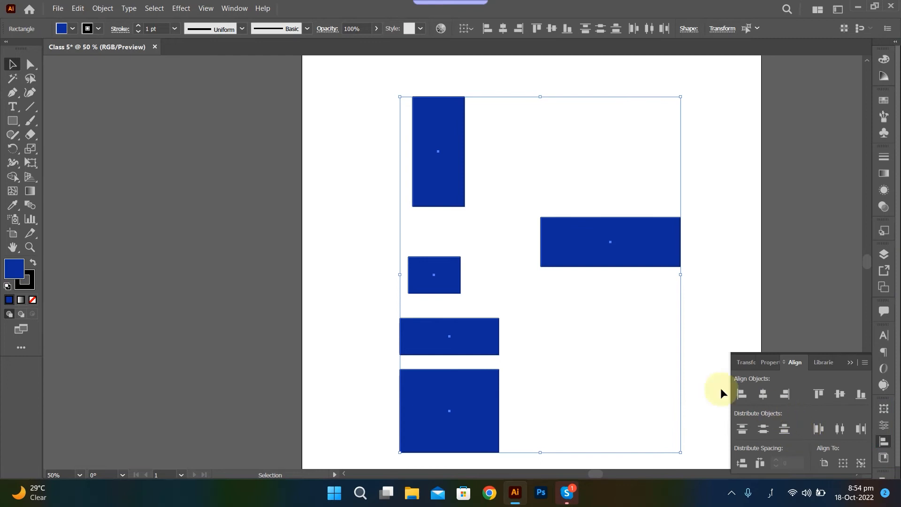
pyautogui.click(850, 363)
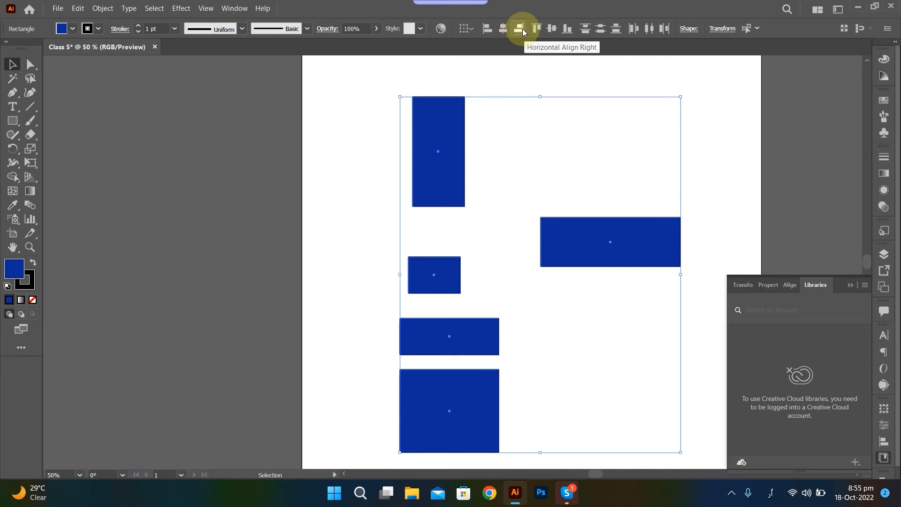
# Try aligning the five rectangles by their right edges and again by their left edges
pyautogui.click(521, 29)
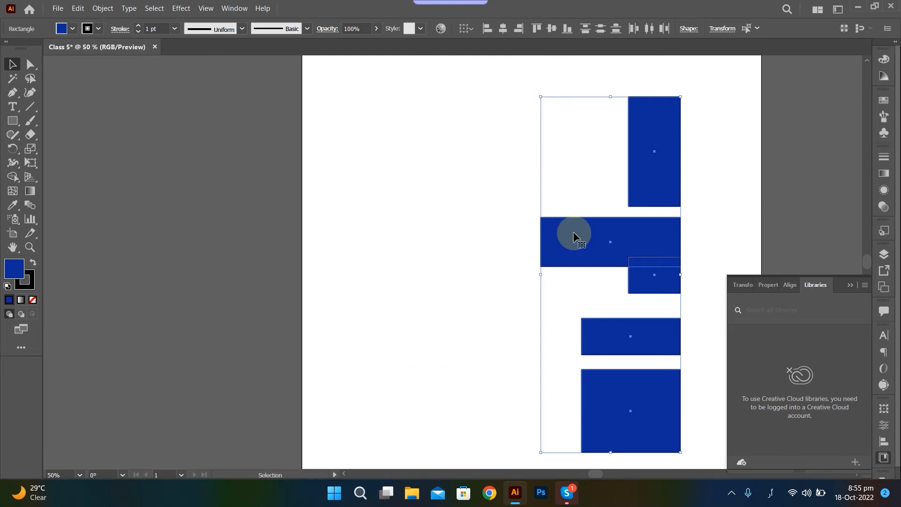
pyautogui.click(475, 248)
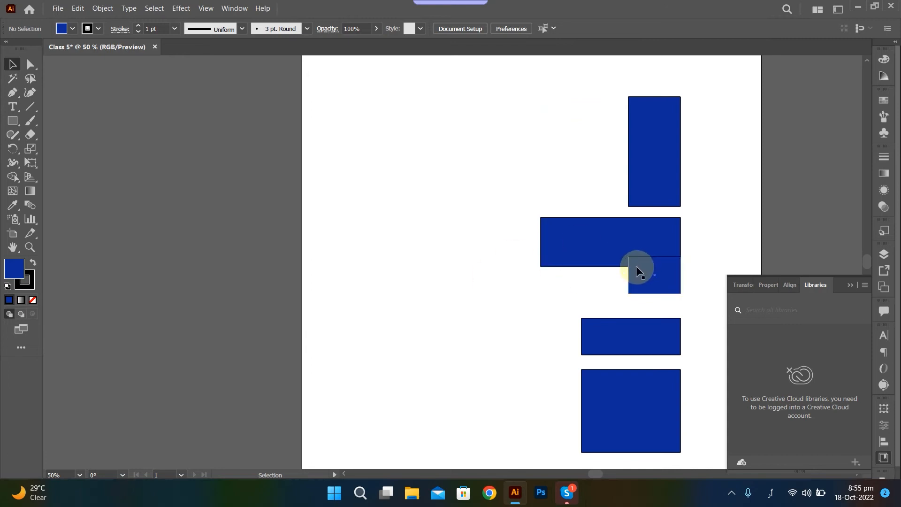
pyautogui.moveTo(462, 106); pyautogui.dragTo(690, 399)
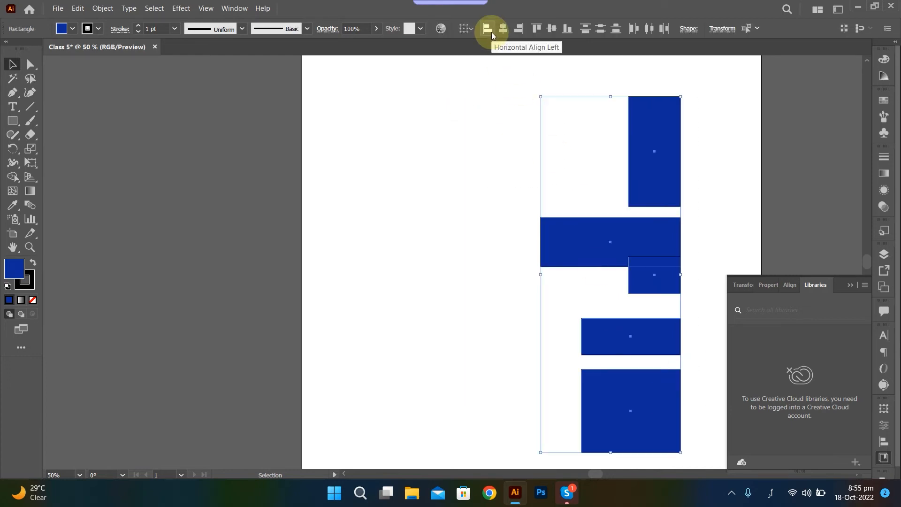
pyautogui.click(488, 29)
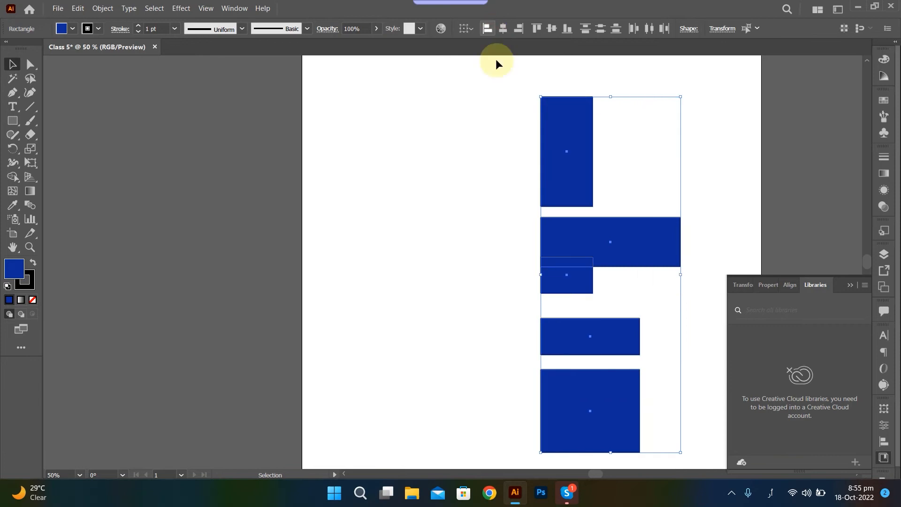
pyautogui.click(492, 237)
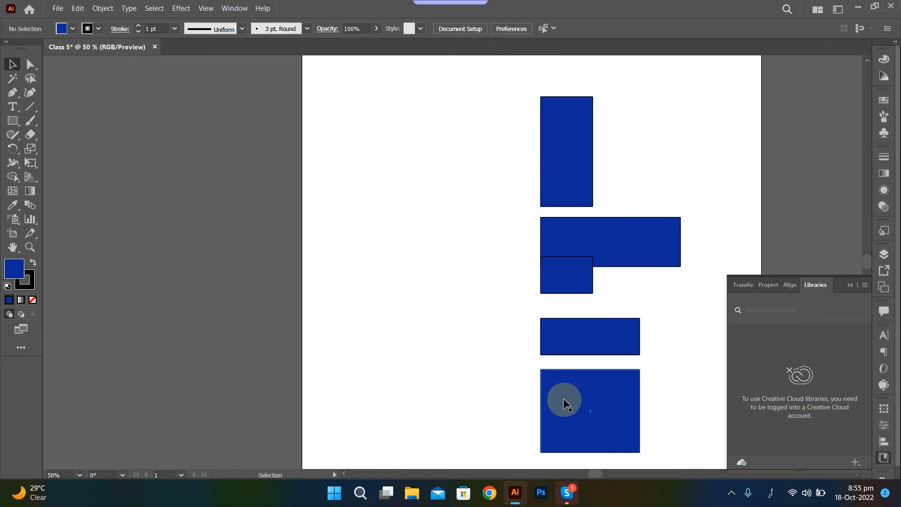
# Undo the left and right alignments to restore the scattered arrangement of the rectangles
pyautogui.hotkey('ctrl', 'z')
pyautogui.hotkey('ctrl', 'z')
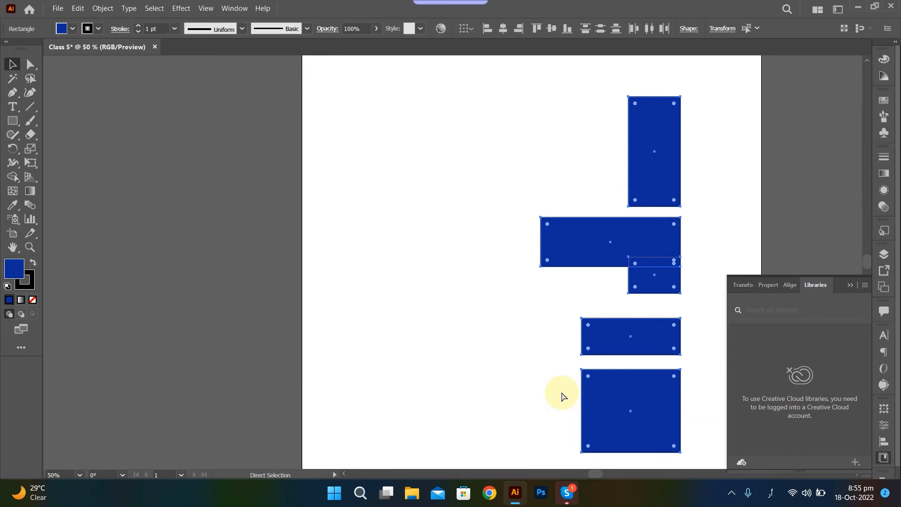
pyautogui.moveTo(562, 395); pyautogui.dragTo(381, 210)
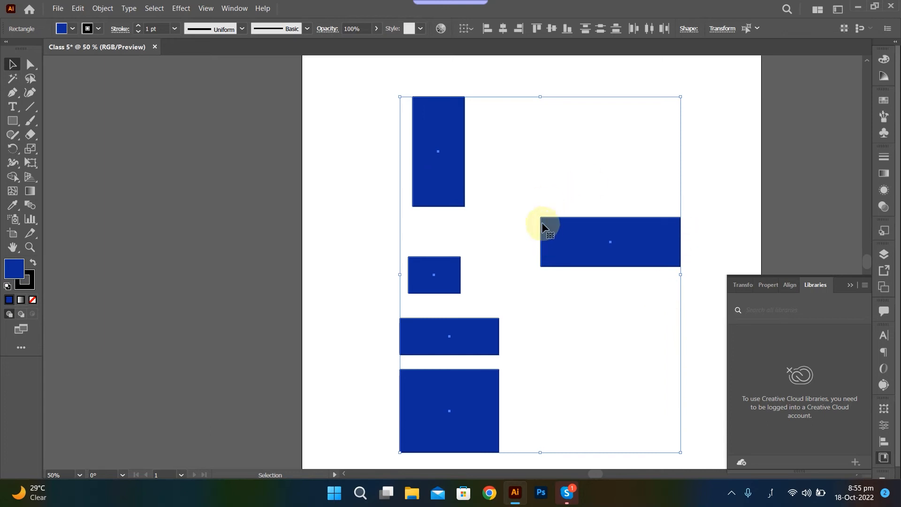
# Reselect all five rectangles and examine the available alignment references: selection, key object and artboard
pyautogui.moveTo(349, 95); pyautogui.dragTo(727, 415)
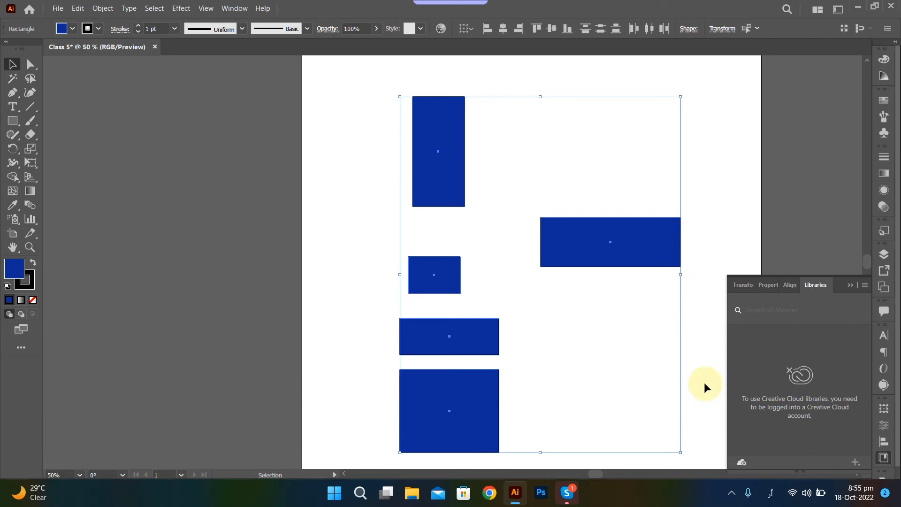
pyautogui.click(474, 28)
pyautogui.click(472, 27)
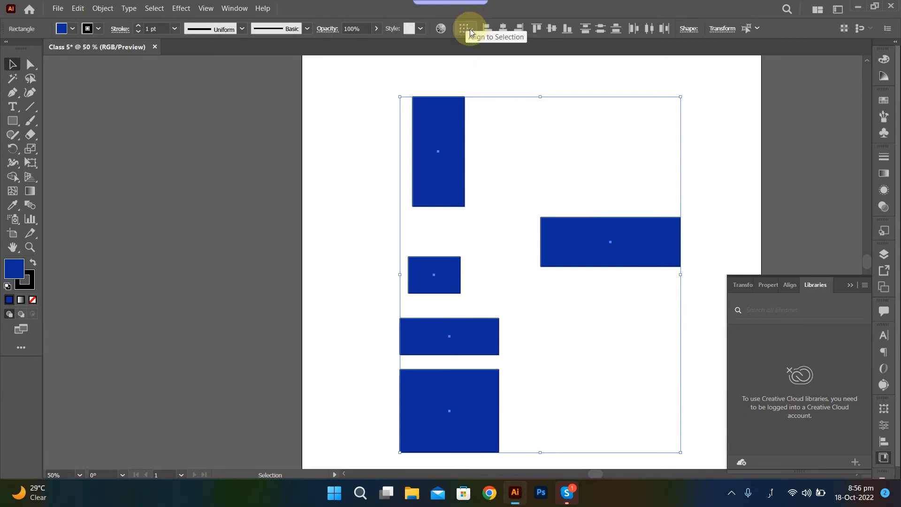
pyautogui.click(473, 27)
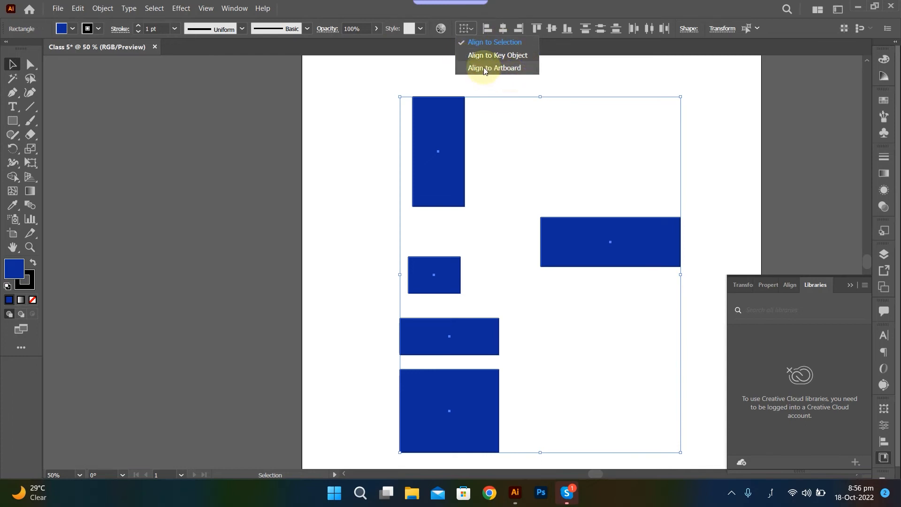
pyautogui.click(468, 29)
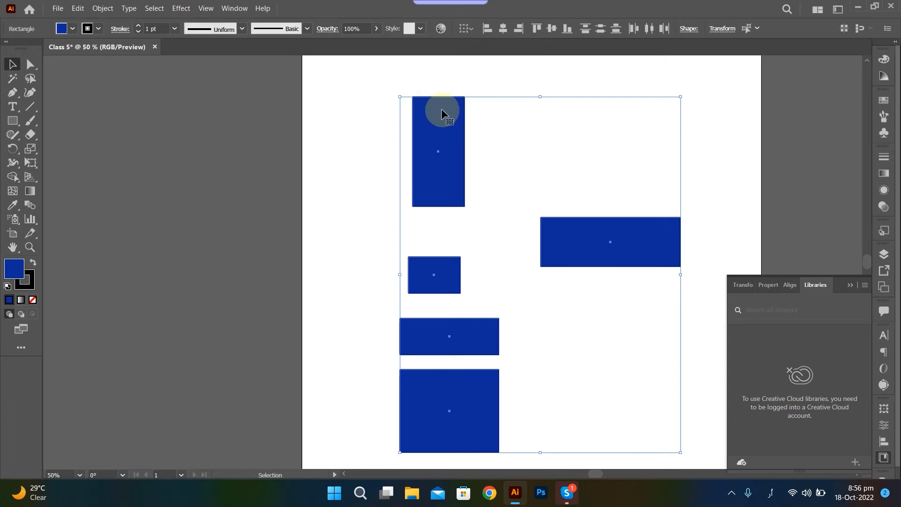
# Align the five rectangles by their right edges and again by their left edges, relative to the selection
pyautogui.scroll(-1, 450, 110)
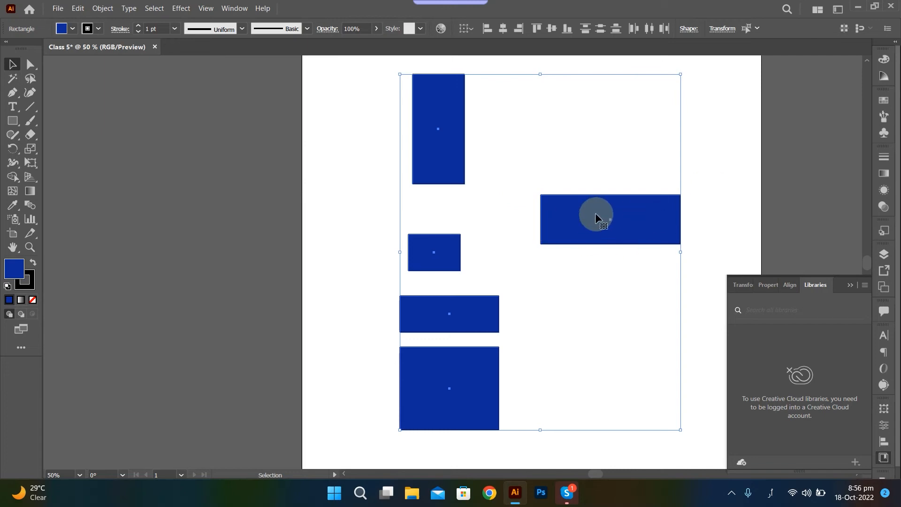
pyautogui.click(521, 35)
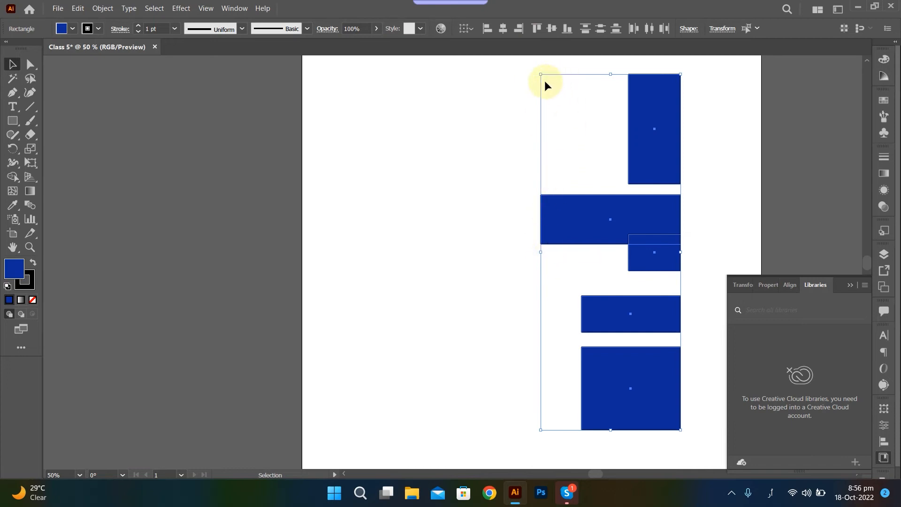
pyautogui.click(488, 28)
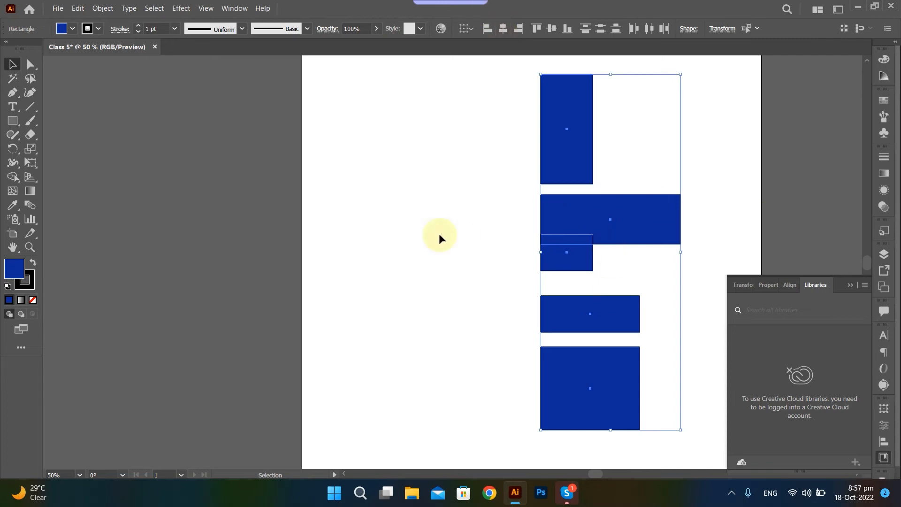
# Try centring the five rectangles horizontally on each other twice, undoing each attempt
pyautogui.click(503, 30)
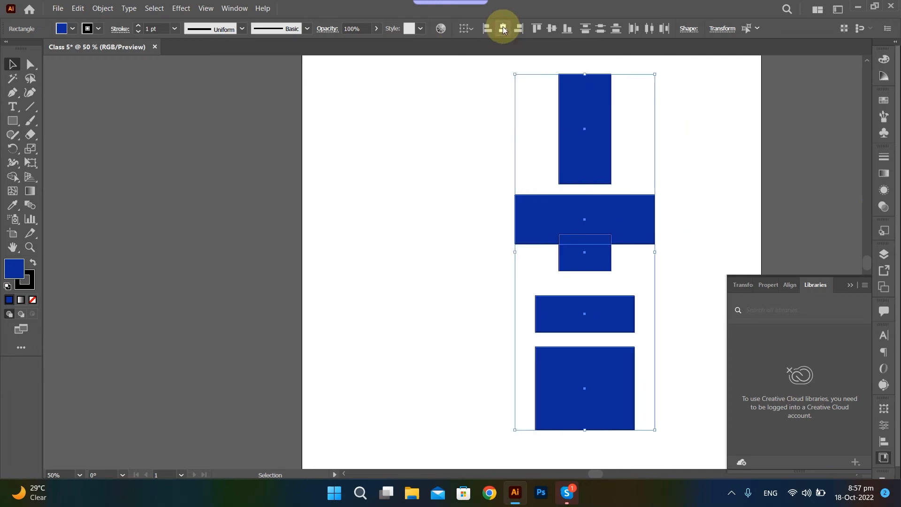
pyautogui.hotkey('ctrl', 'z')
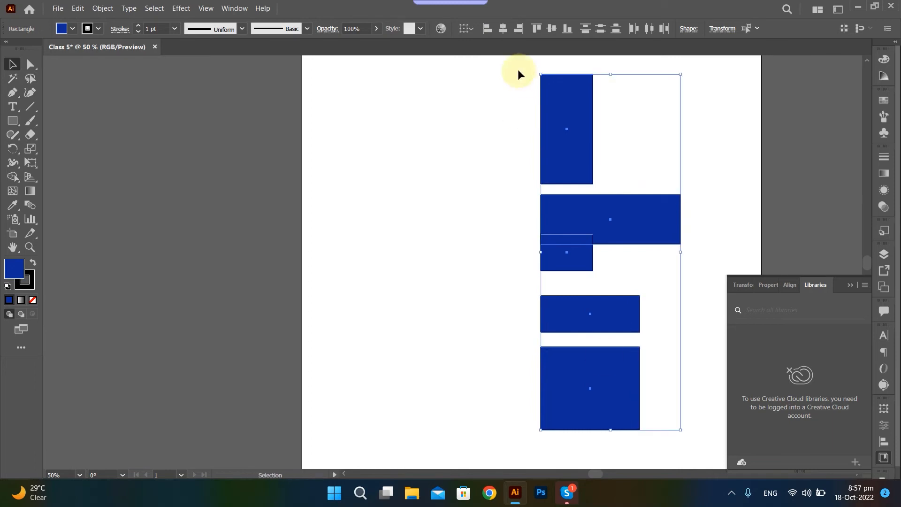
pyautogui.click(503, 29)
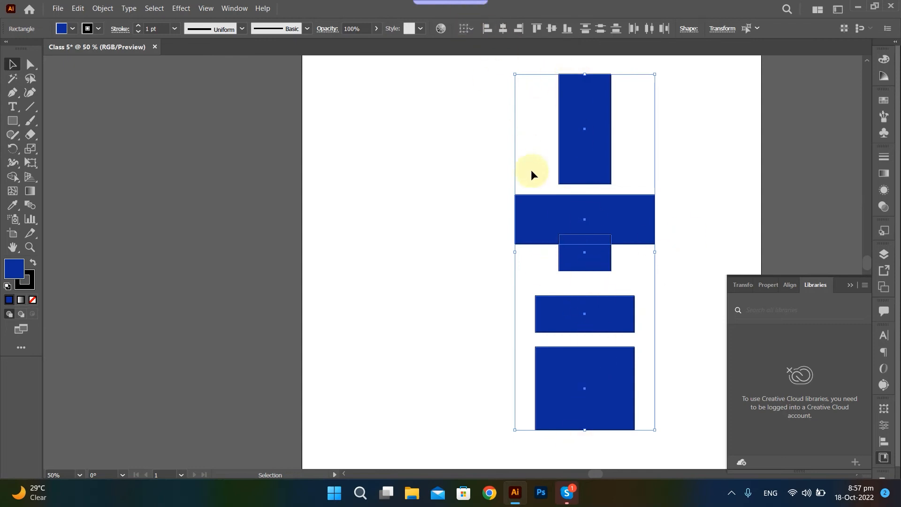
pyautogui.click(463, 277)
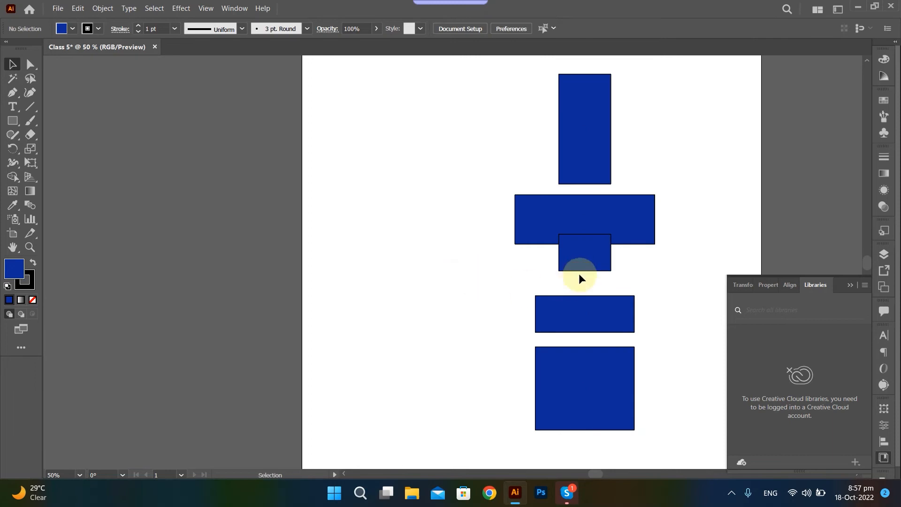
pyautogui.hotkey('ctrl', 'z')
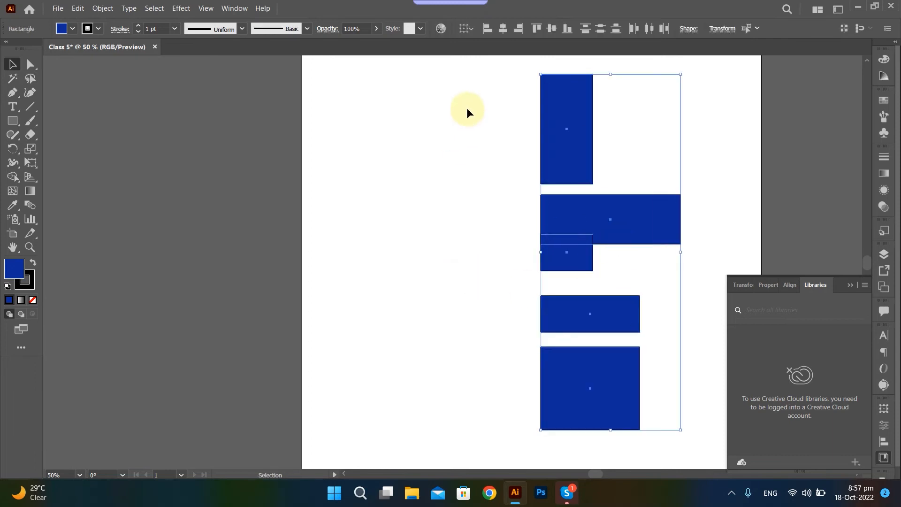
# Reselect the five rectangles, centre them horizontally on each other and align their top edges, leaving nothing selected
pyautogui.moveTo(492, 80); pyautogui.dragTo(662, 399)
pyautogui.click(502, 29)
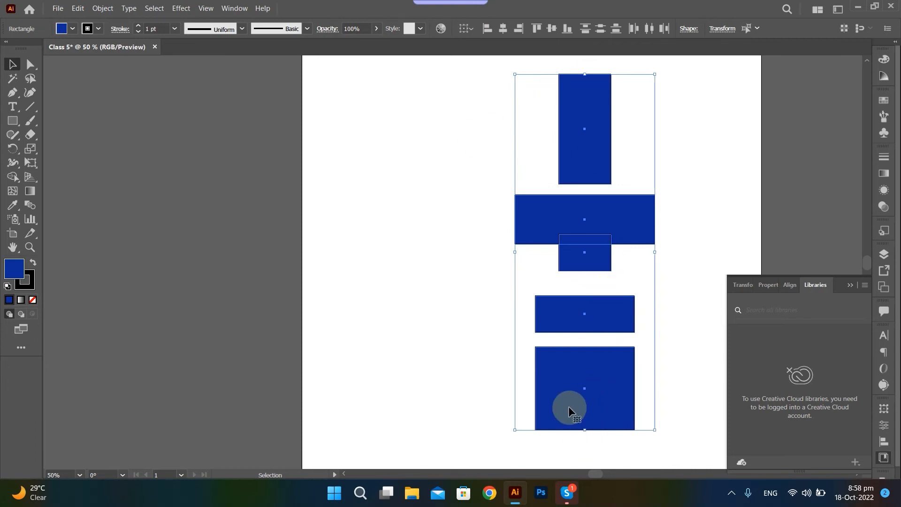
pyautogui.click(518, 30)
pyautogui.click(536, 27)
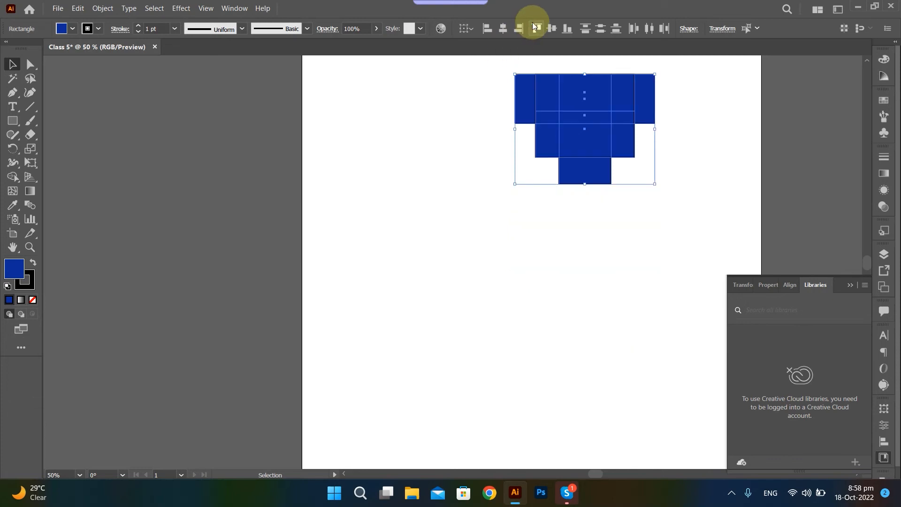
pyautogui.click(549, 258)
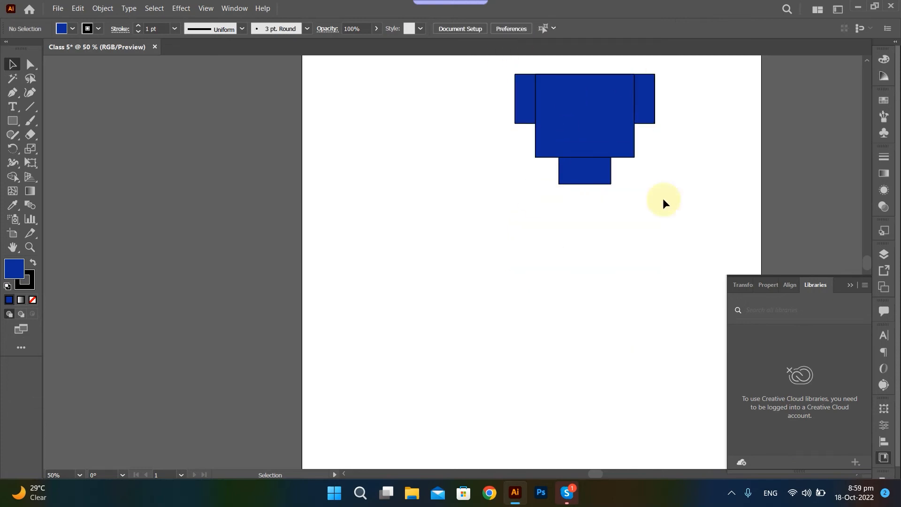
# Undo the last top-edge alignment and spread the five rectangles out side by side in a horizontal row
pyautogui.moveTo(489, 62); pyautogui.dragTo(696, 212)
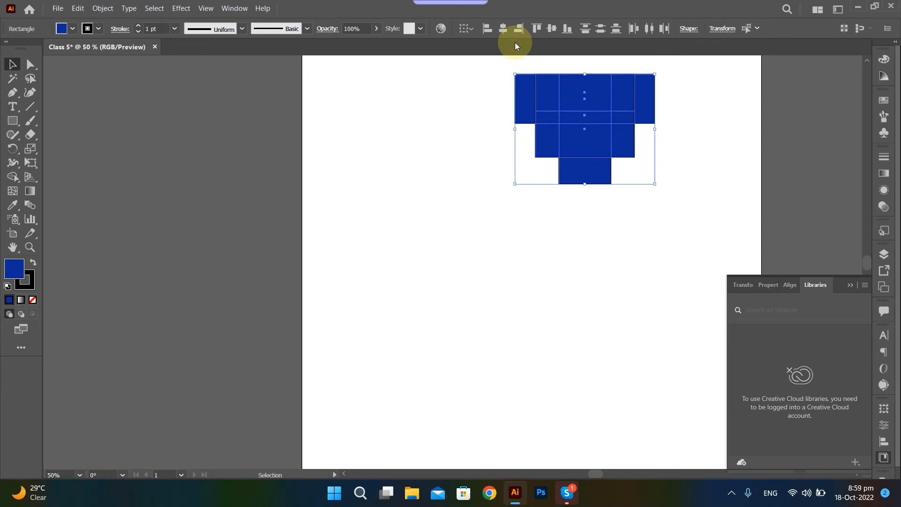
pyautogui.hotkey('ctrl', 'z')
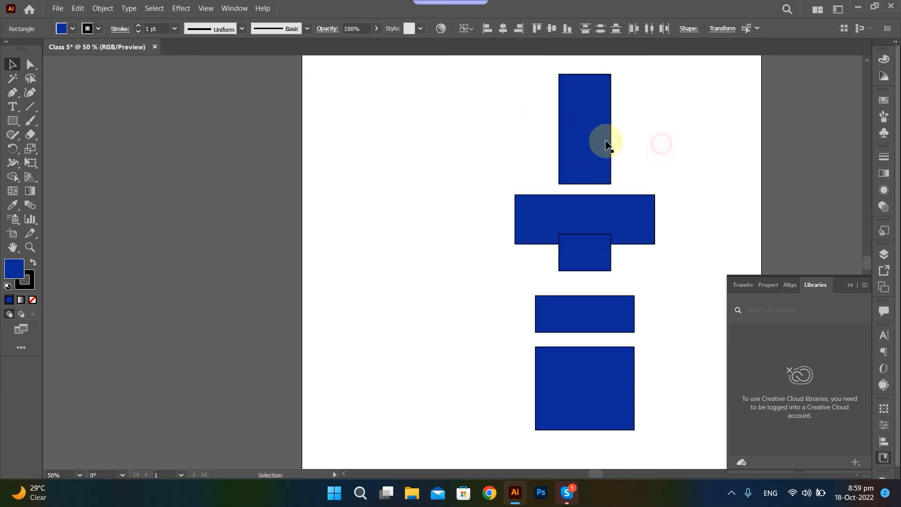
pyautogui.click(650, 145)
pyautogui.moveTo(557, 137); pyautogui.dragTo(366, 135)
pyautogui.moveTo(551, 204); pyautogui.dragTo(474, 85)
pyautogui.moveTo(607, 240); pyautogui.dragTo(624, 113)
pyautogui.moveTo(578, 302); pyautogui.dragTo(694, 116)
pyautogui.moveTo(563, 407); pyautogui.dragTo(637, 230)
# Align the five rectangles in the row by their top edges and again by their bottom edges
pyautogui.hotkey('ctrl', 'a')
pyautogui.click(537, 30)
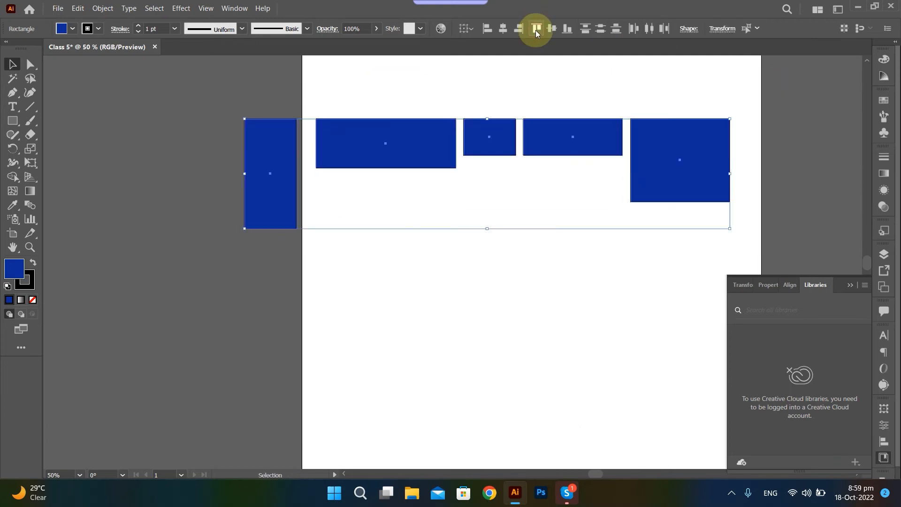
pyautogui.click(498, 303)
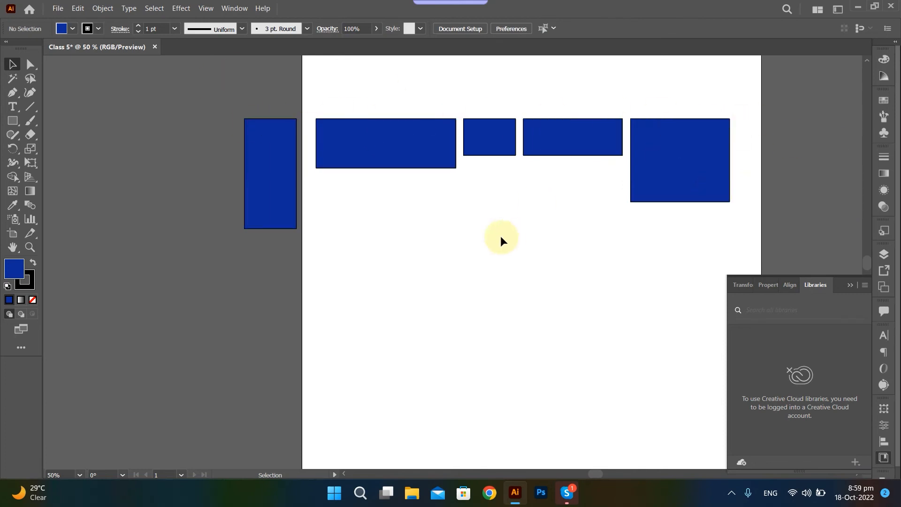
pyautogui.moveTo(215, 113); pyautogui.dragTo(712, 209)
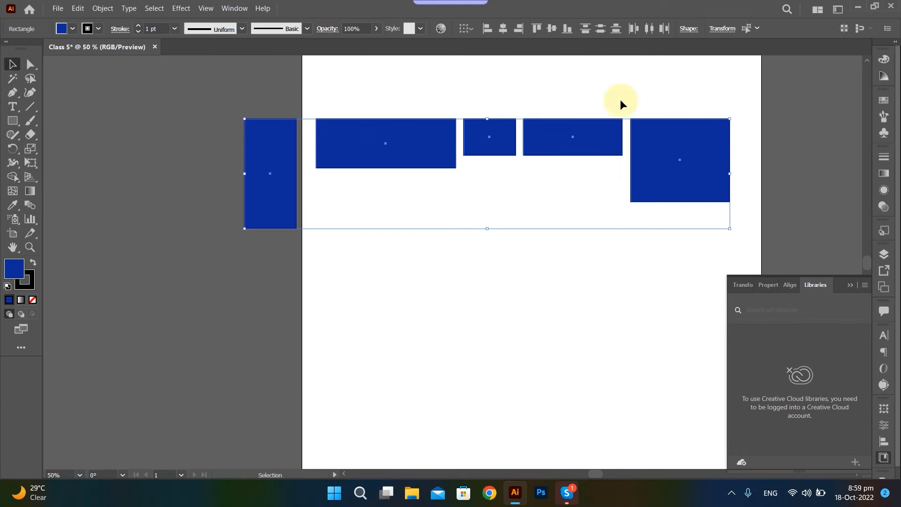
pyautogui.click(567, 29)
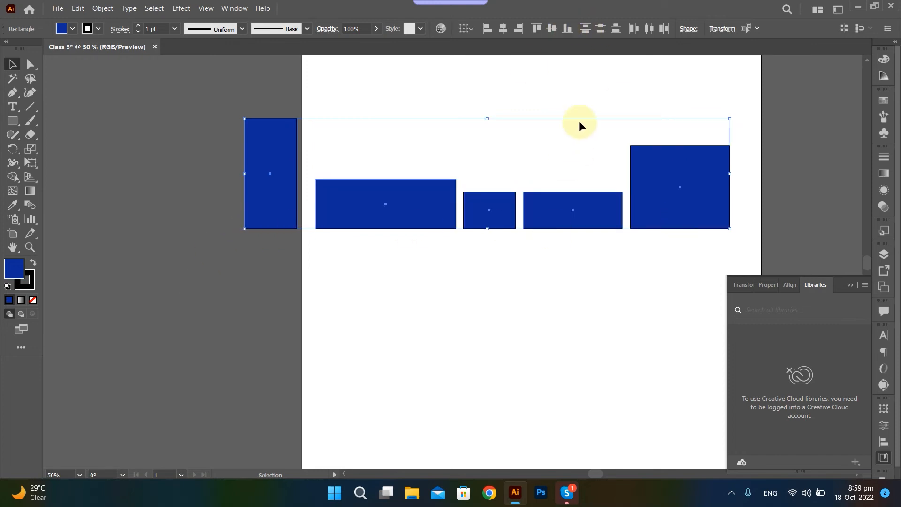
# Reselect all five rectangles in the row and centre them vertically on each other
pyautogui.moveTo(136, 115); pyautogui.dragTo(620, 263)
pyautogui.click(192, 91)
pyautogui.moveTo(201, 104); pyautogui.dragTo(762, 237)
pyautogui.click(552, 29)
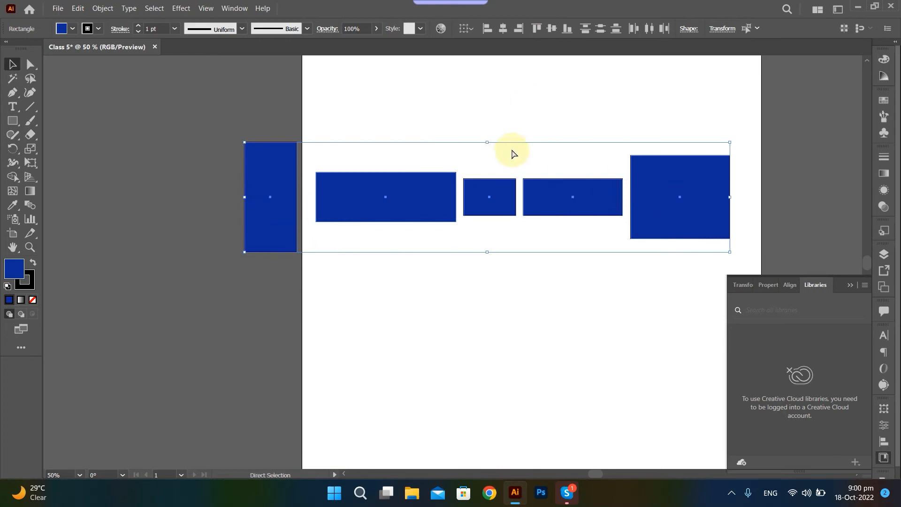
# Show the rulers and place a horizontal guide through the rectangles' centres to check their alignment
pyautogui.hotkey('ctrl', 'r')
pyautogui.moveTo(516, 60); pyautogui.dragTo(522, 197)
pyautogui.click(545, 93)
pyautogui.moveTo(237, 120); pyautogui.dragTo(767, 224)
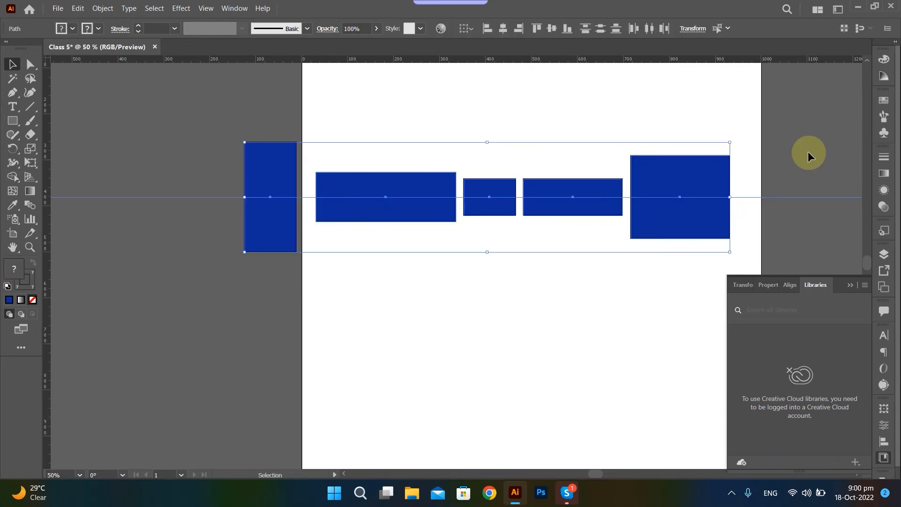
# Delete the horizontal guide, hide the rulers and dismiss the Character settings
pyautogui.click(834, 224)
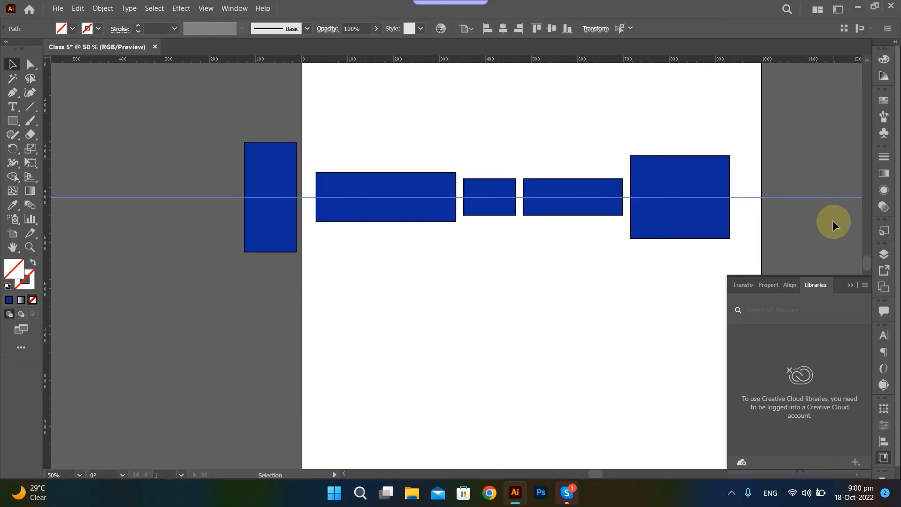
pyautogui.press('Delete')
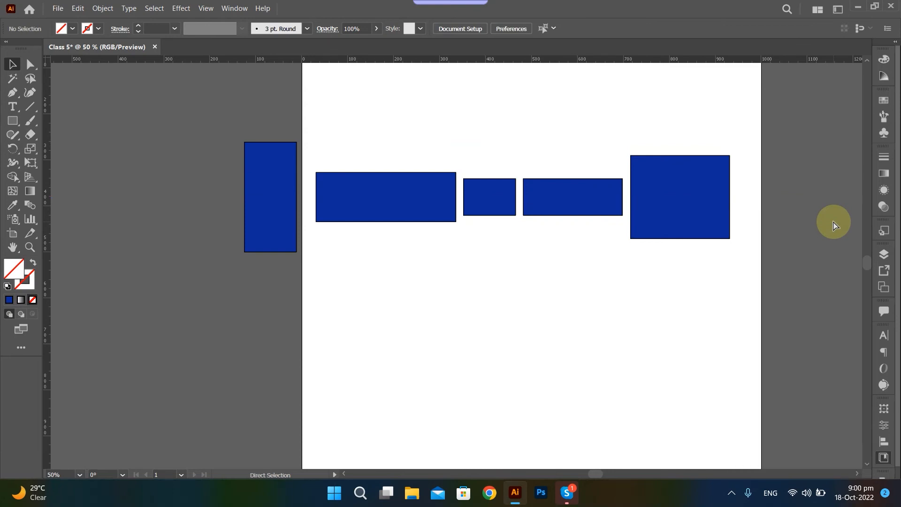
pyautogui.hotkey('ctrl', 't')
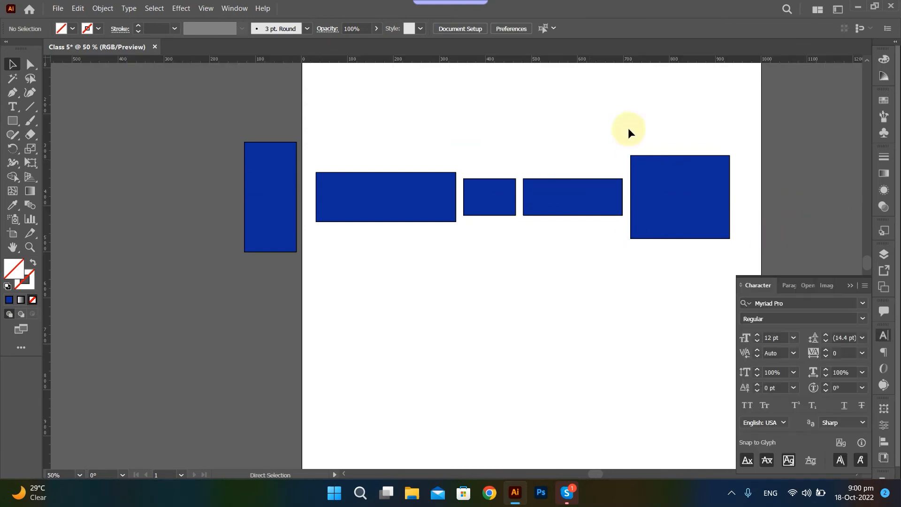
pyautogui.hotkey('ctrl', 'r')
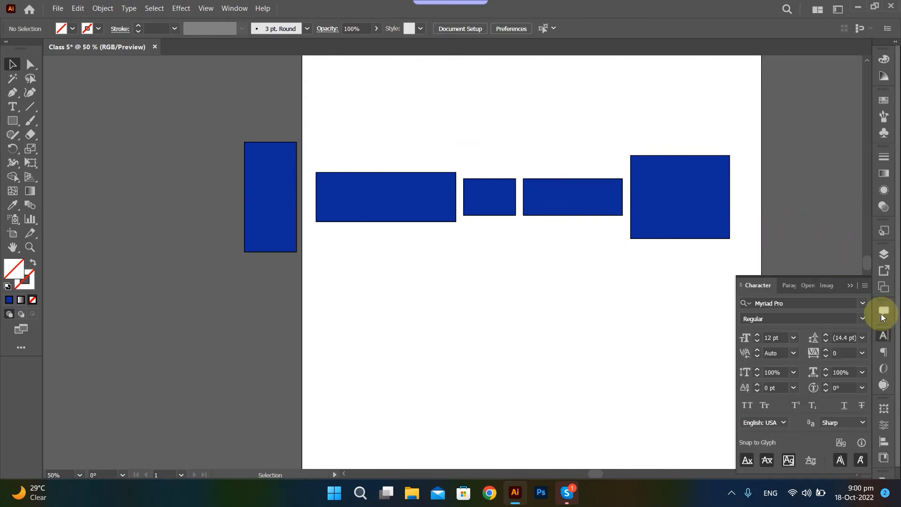
pyautogui.click(850, 287)
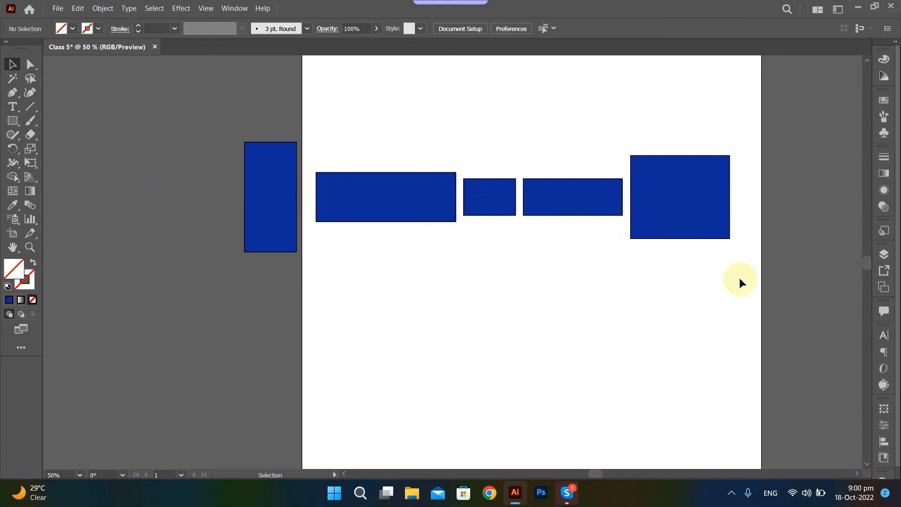
# Distribute the five rectangles vertically by their top edges and examine the spacing between those edges
pyautogui.moveTo(217, 116); pyautogui.dragTo(753, 274)
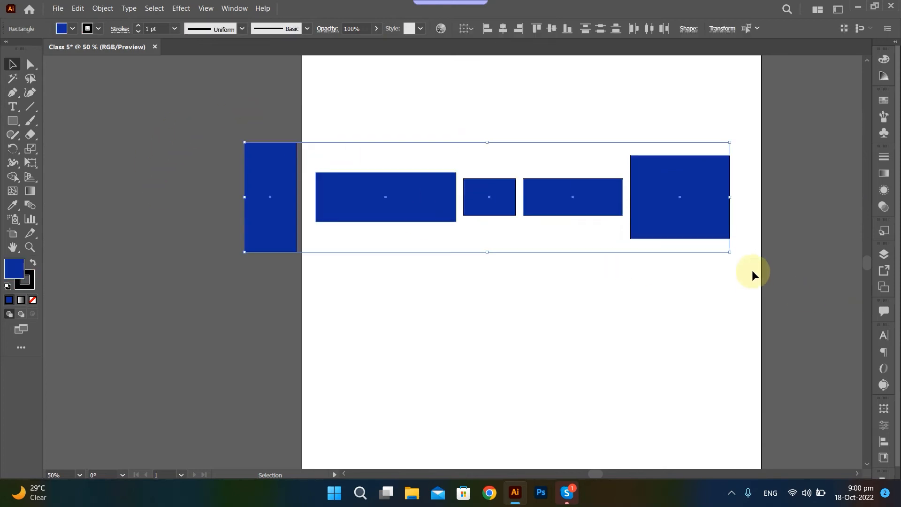
pyautogui.click(582, 29)
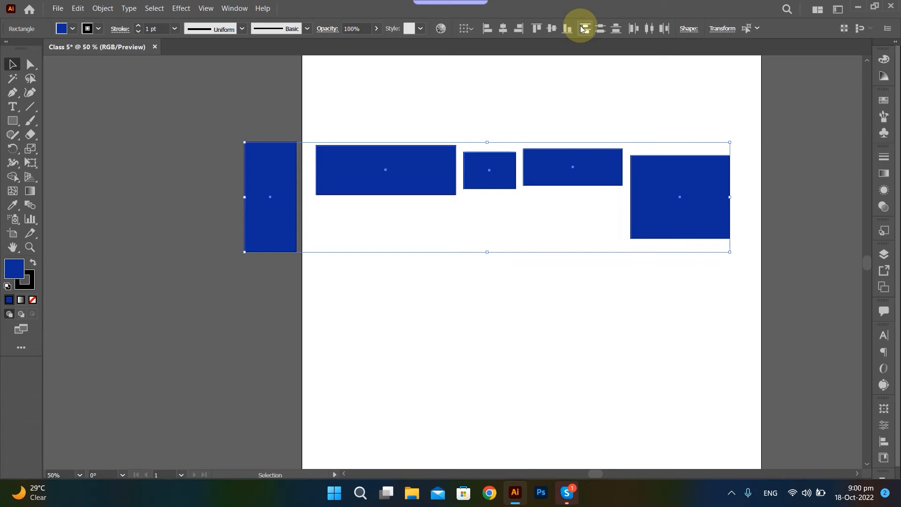
pyautogui.click(398, 316)
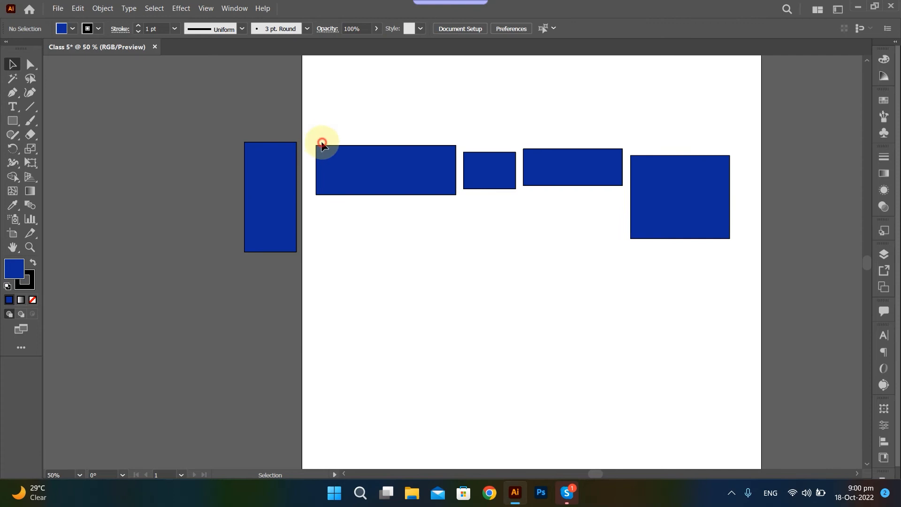
pyautogui.click(375, 158)
pyautogui.click(490, 170)
pyautogui.click(579, 168)
pyautogui.click(649, 169)
pyautogui.moveTo(706, 316); pyautogui.dragTo(711, 318)
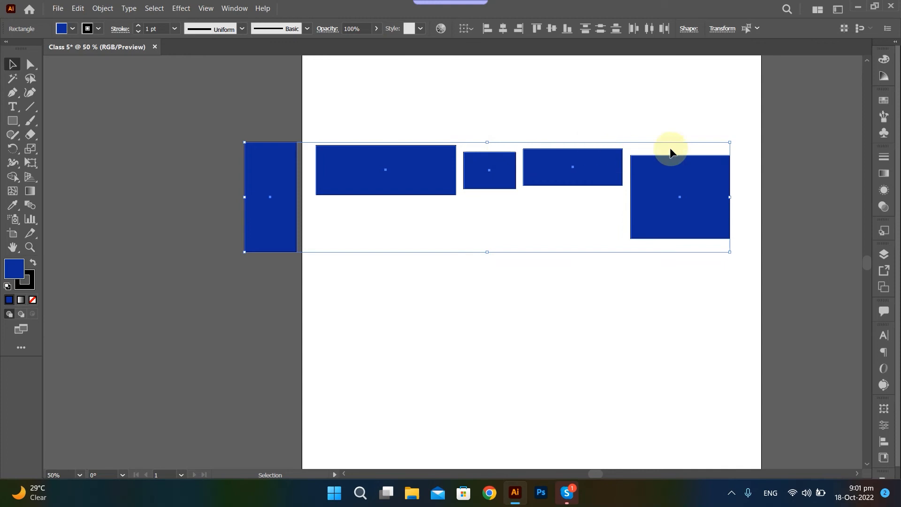
# Reselect the five rectangles and distribute them vertically by their centres
pyautogui.click(451, 227)
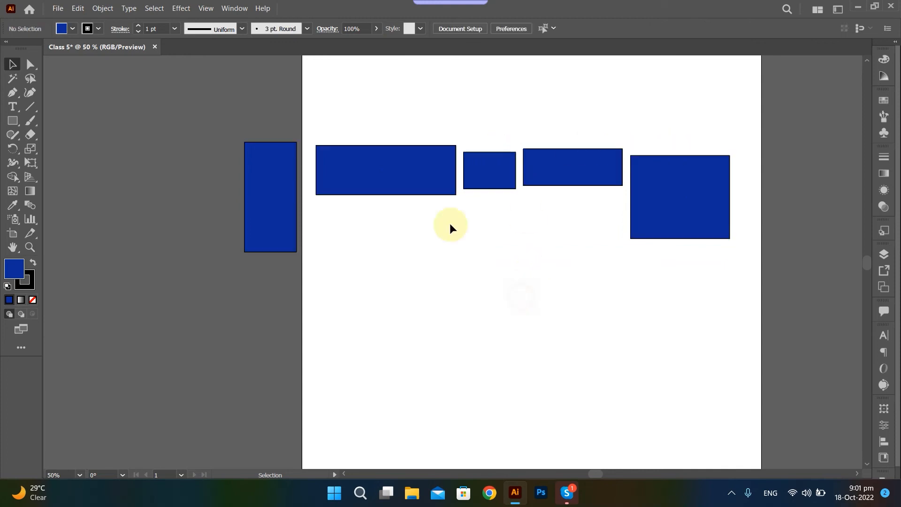
pyautogui.moveTo(238, 129); pyautogui.dragTo(784, 315)
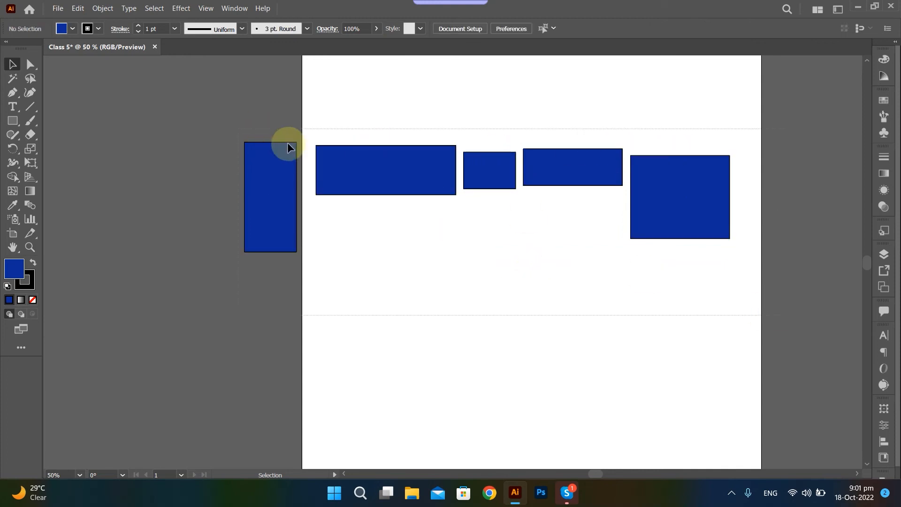
pyautogui.moveTo(287, 143); pyautogui.dragTo(298, 144)
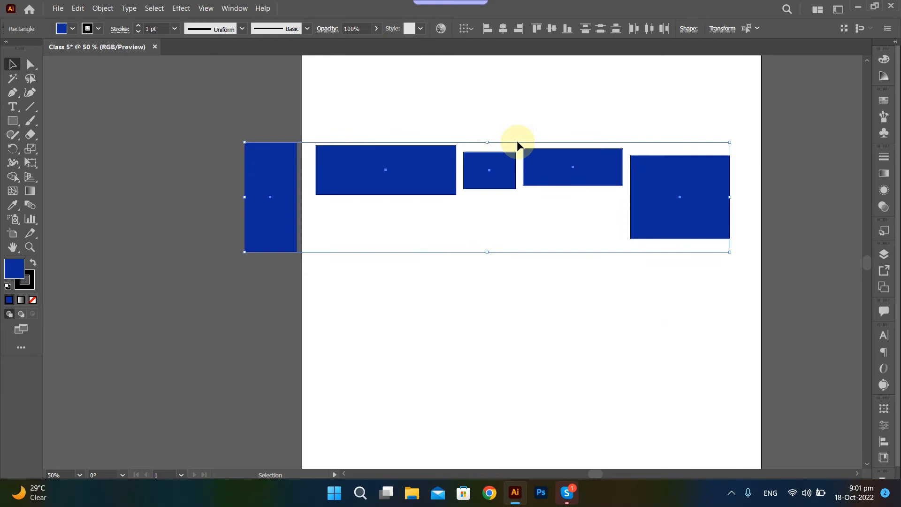
pyautogui.click(602, 26)
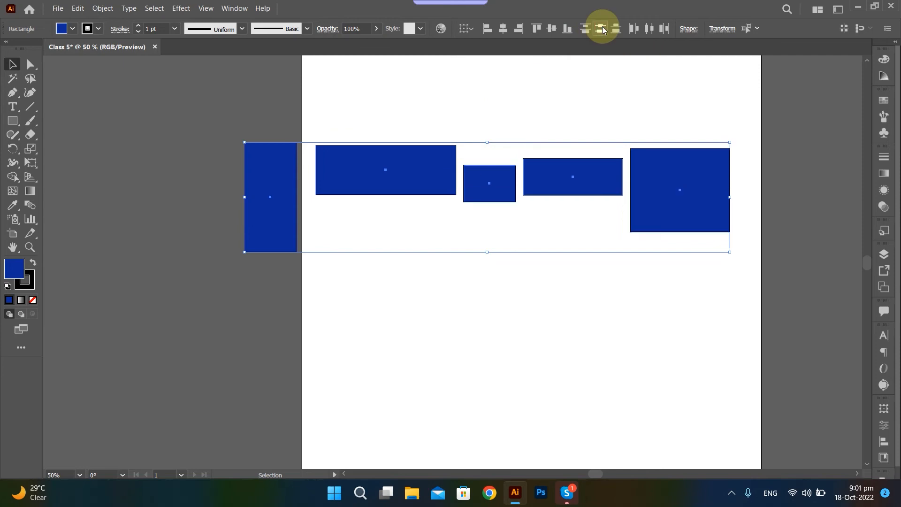
# Delete all five rectangles to clear the artboard
pyautogui.click(356, 103)
pyautogui.moveTo(154, 114); pyautogui.dragTo(889, 351)
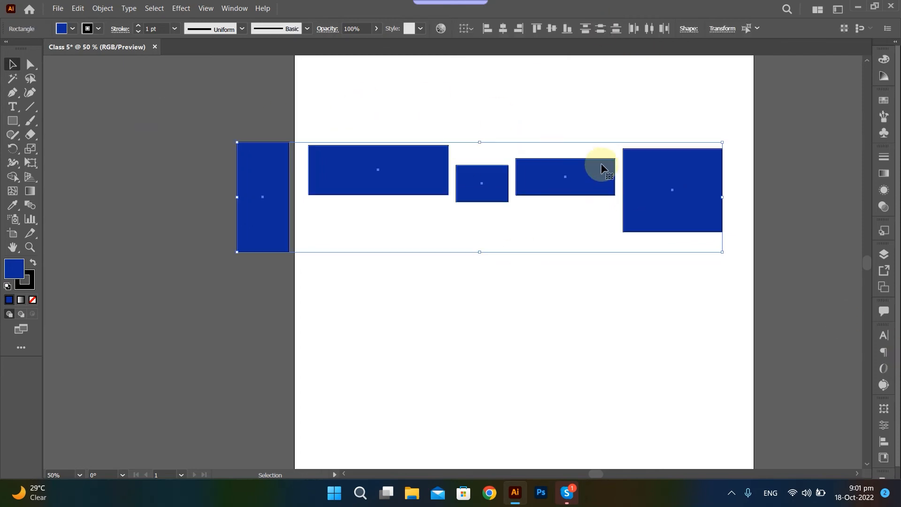
pyautogui.press('Delete')
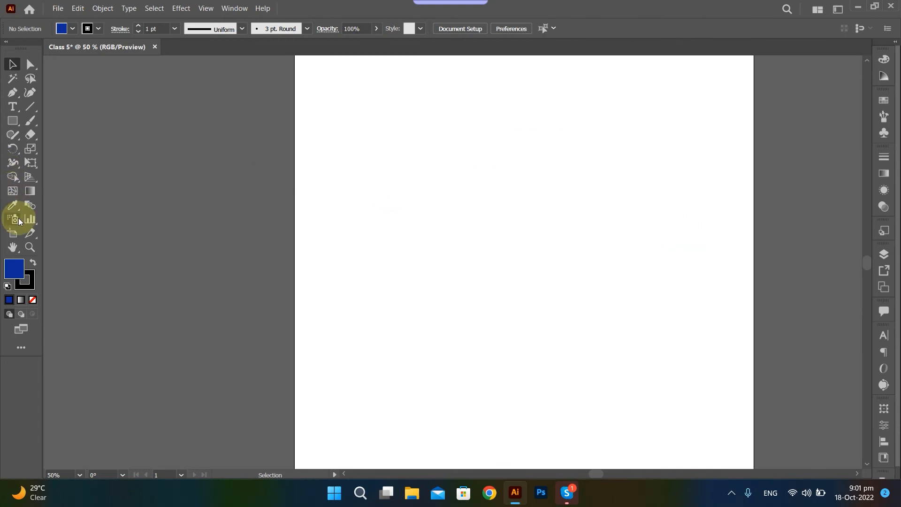
# Draw a blue square near the artboard's upper part and copy it downward to form a loose column of five squares
pyautogui.click(12, 121)
pyautogui.moveTo(403, 117)
pyautogui.mouseDown()
pyautogui.moveTo(533, 224)
pyautogui.moveTo(473, 186)
pyautogui.mouseUp()
pyautogui.press('v')
pyautogui.moveTo(440, 155); pyautogui.dragTo(429, 353)
pyautogui.scroll(-3, 433, 289)
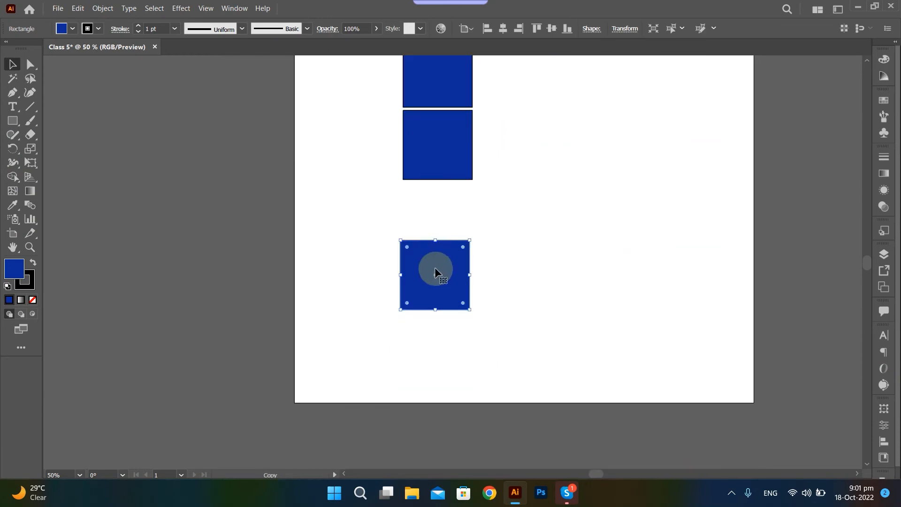
pyautogui.moveTo(436, 270); pyautogui.dragTo(437, 456)
pyautogui.scroll(-2, 491, 159)
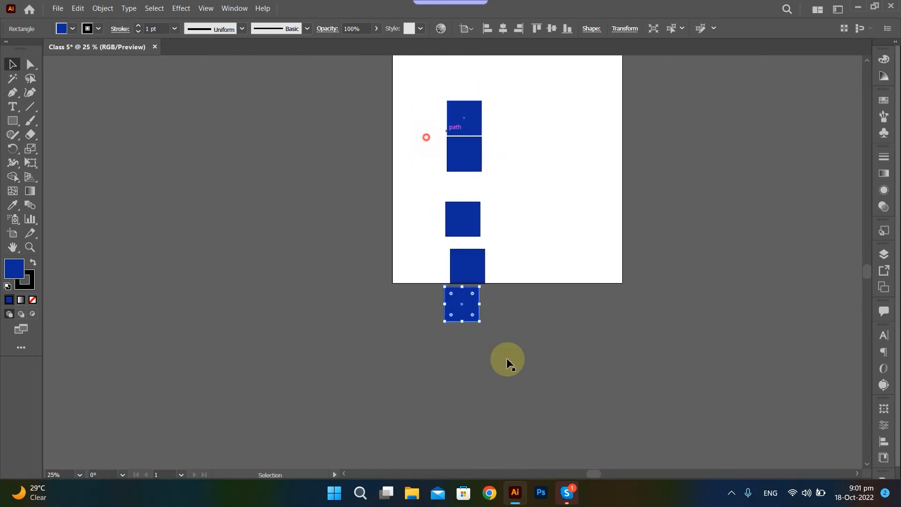
# Centre the five squares horizontally on each other and move the column up onto the artboard
pyautogui.moveTo(408, 98); pyautogui.dragTo(521, 361)
pyautogui.click(503, 28)
pyautogui.moveTo(455, 145); pyautogui.dragTo(467, 127)
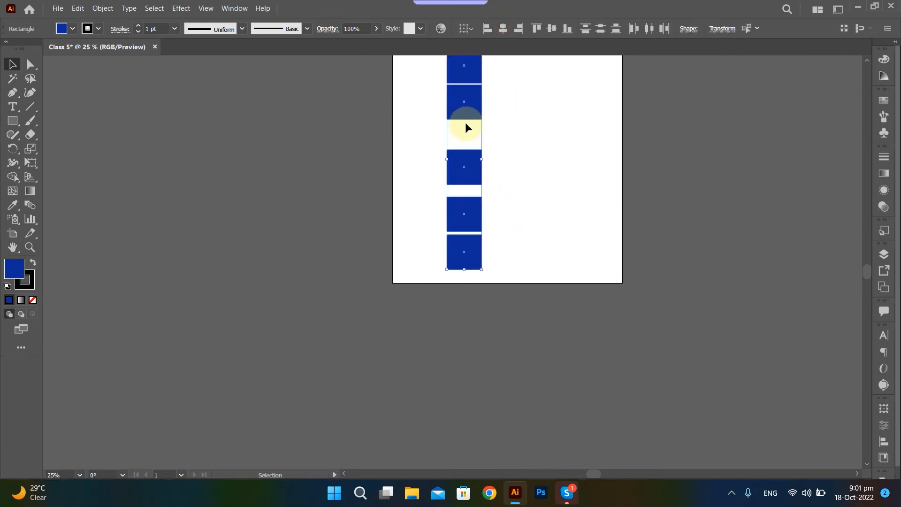
pyautogui.scroll(3, 466, 125)
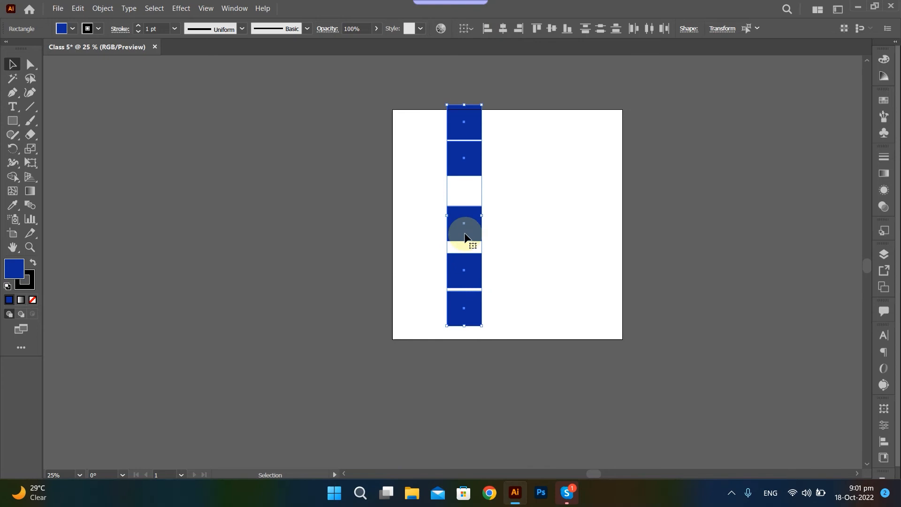
# Distribute the five squares vertically by their centres and move the column about 125 px left and 40 px down
pyautogui.click(599, 30)
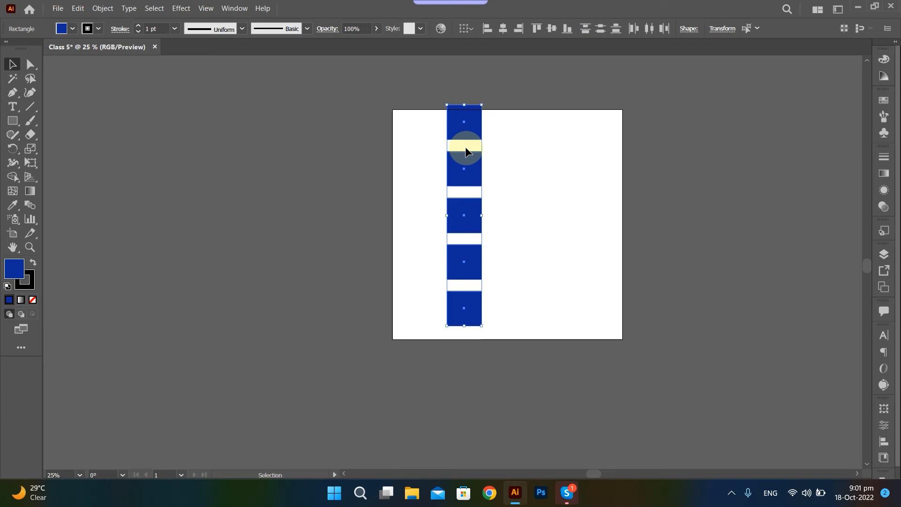
pyautogui.moveTo(431, 96); pyautogui.dragTo(493, 351)
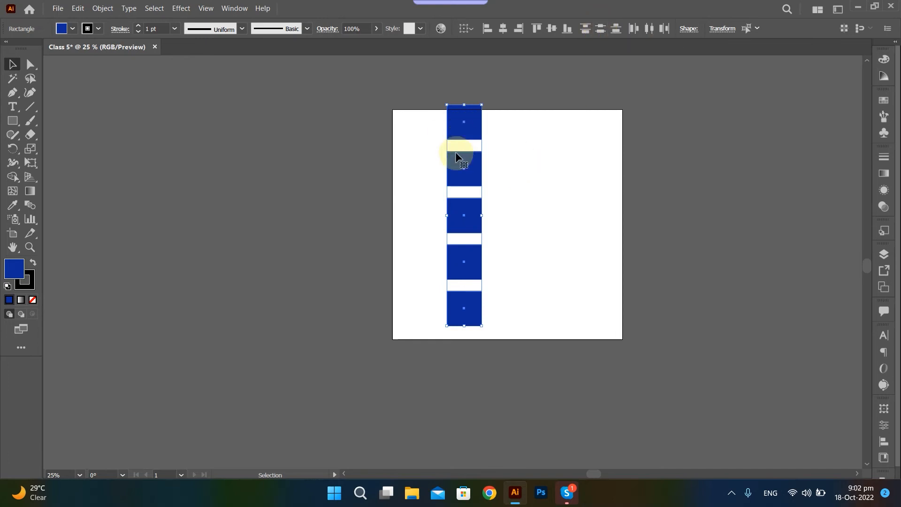
pyautogui.moveTo(427, 95); pyautogui.dragTo(494, 299)
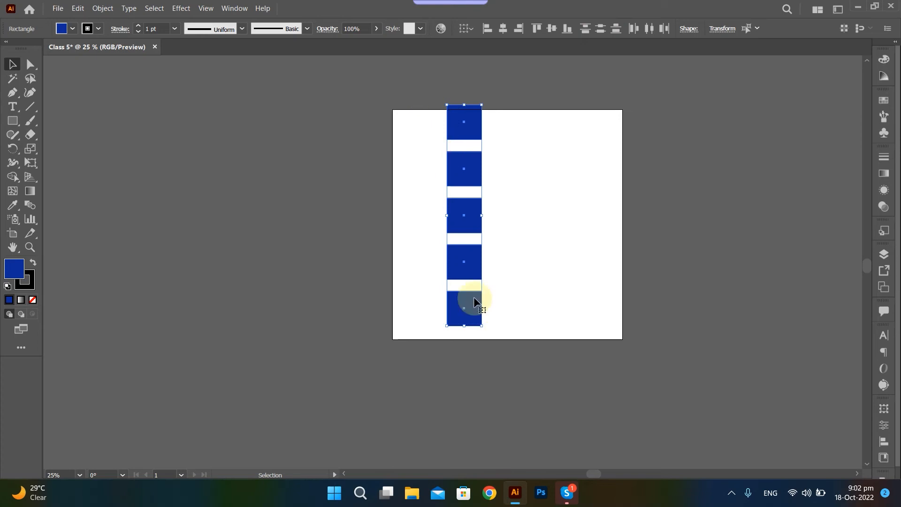
pyautogui.moveTo(458, 142); pyautogui.dragTo(429, 142)
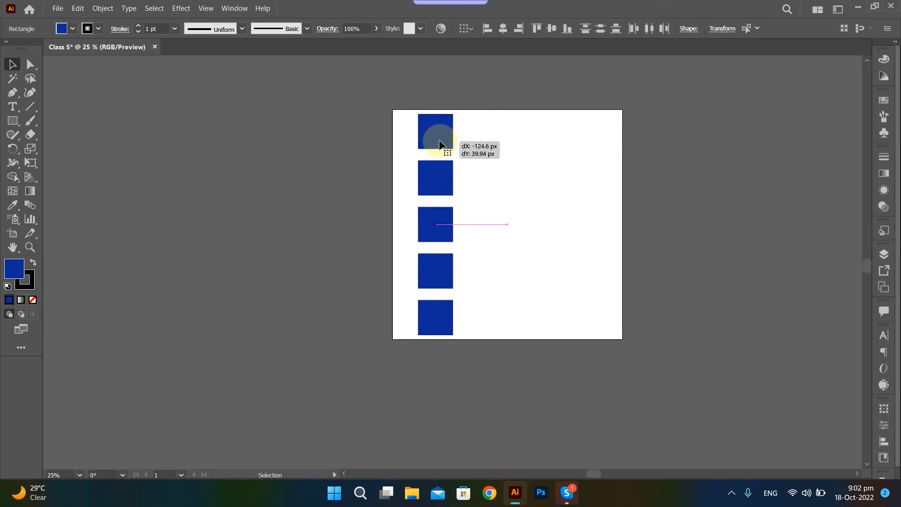
pyautogui.click(500, 167)
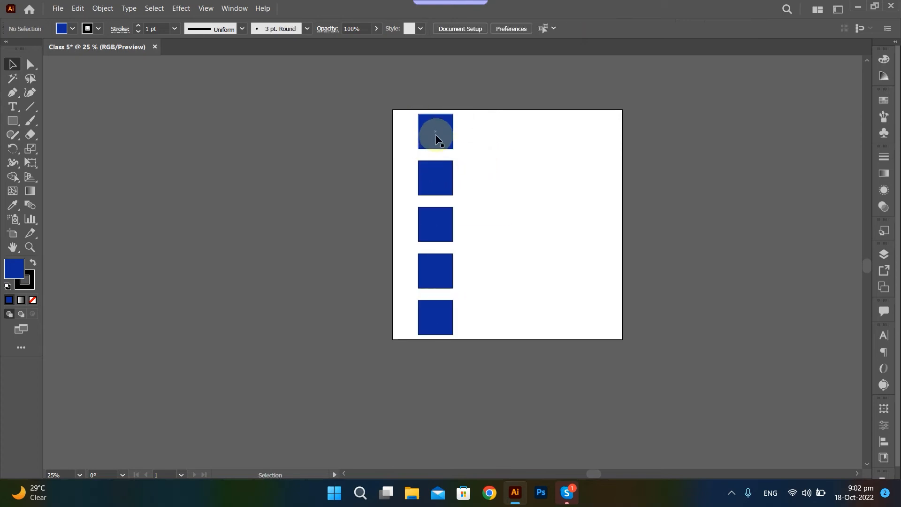
pyautogui.keyDown('alt'); pyautogui.moveTo(437, 142); pyautogui.dragTo(492, 149); pyautogui.keyUp('alt')
pyautogui.hotkey('ctrl', 'z')
pyautogui.moveTo(389, 93); pyautogui.dragTo(497, 305)
pyautogui.click(435, 154)
pyautogui.click(444, 140)
pyautogui.moveTo(439, 134); pyautogui.dragTo(480, 136)
pyautogui.hotkey('ctrl', 'z')
# Duplicate the whole column of five squares to its right and distribute the copies vertically by their top edges
pyautogui.moveTo(387, 100); pyautogui.dragTo(483, 334)
pyautogui.keyDown('alt'); pyautogui.moveTo(437, 292); pyautogui.dragTo(511, 283); pyautogui.keyUp('alt')
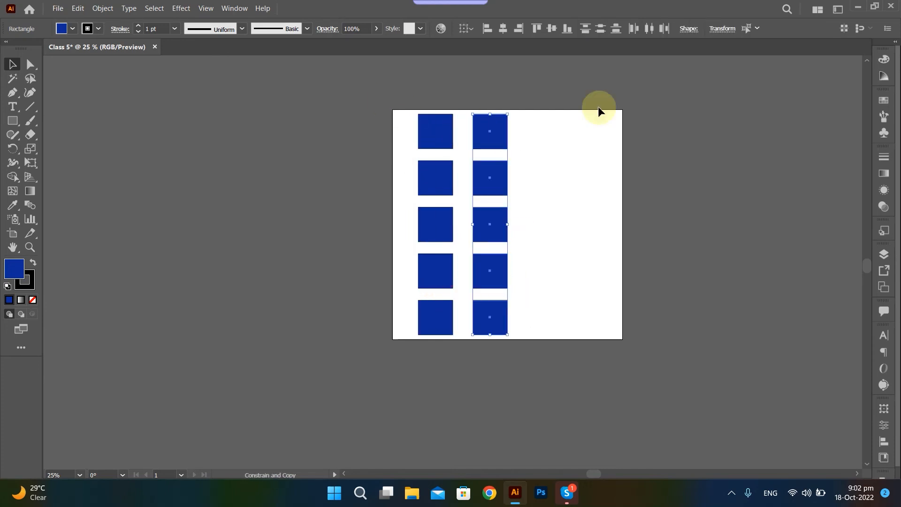
pyautogui.click(590, 31)
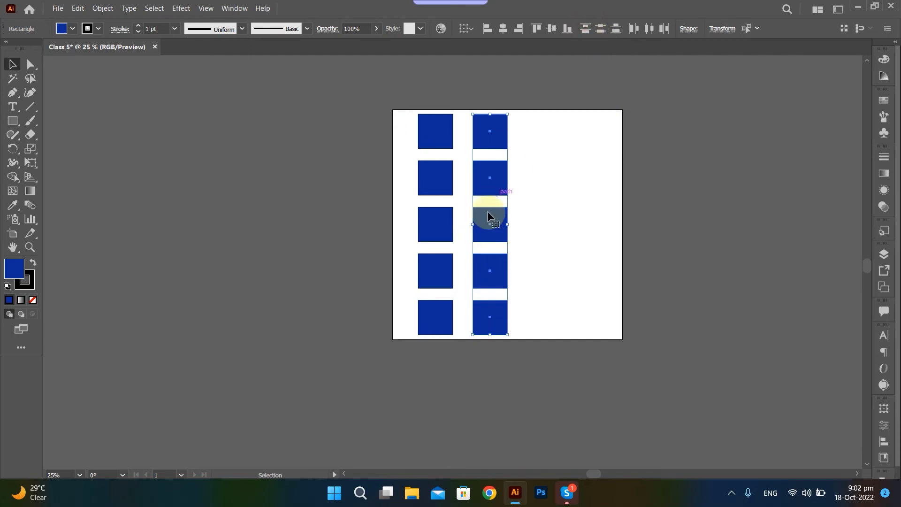
# Try placing a copy of the second column to its right and undo it
pyautogui.keyDown('alt'); pyautogui.keyDown('shift'); pyautogui.moveTo(495, 140); pyautogui.dragTo(557, 134); pyautogui.keyUp('shift'); pyautogui.keyUp('alt')
pyautogui.hotkey('ctrl', 'z')
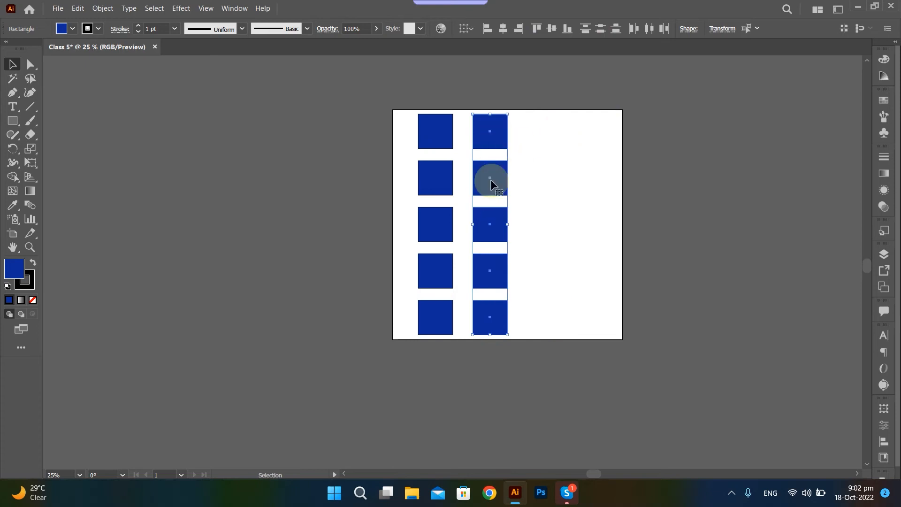
# Shift the lower four squares of the second column up by uneven amounts and redistribute the column vertically by top edges
pyautogui.click(548, 194)
pyautogui.moveTo(501, 187)
pyautogui.mouseDown()
pyautogui.moveTo(497, 172)
pyautogui.moveTo(498, 181)
pyautogui.mouseUp()
pyautogui.moveTo(494, 225); pyautogui.dragTo(495, 208)
pyautogui.moveTo(489, 277); pyautogui.dragTo(489, 260)
pyautogui.moveTo(489, 308); pyautogui.dragTo(489, 296)
pyautogui.moveTo(518, 141); pyautogui.dragTo(470, 324)
pyautogui.click(585, 29)
pyautogui.click(537, 249)
pyautogui.keyDown('alt'); pyautogui.scroll(1, 473, 212); pyautogui.keyUp('alt')
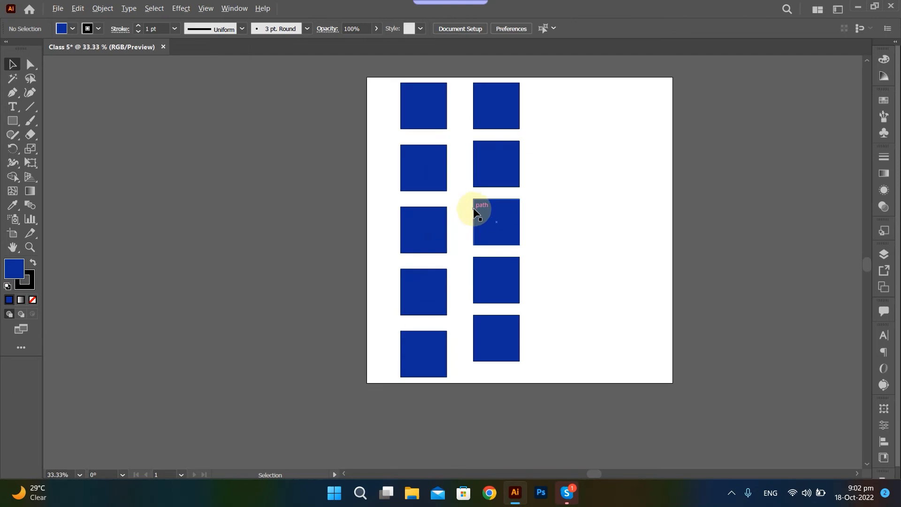
pyautogui.scroll(1, 516, 141)
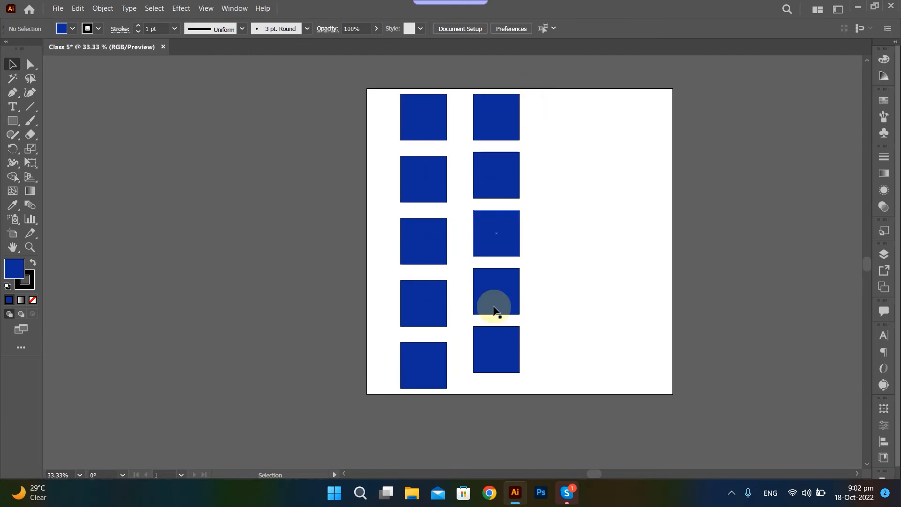
# Move the second column's lower four squares closer together, distribute the column vertically by top edges and centre it horizontally
pyautogui.moveTo(551, 109); pyautogui.dragTo(483, 396)
pyautogui.click(556, 213)
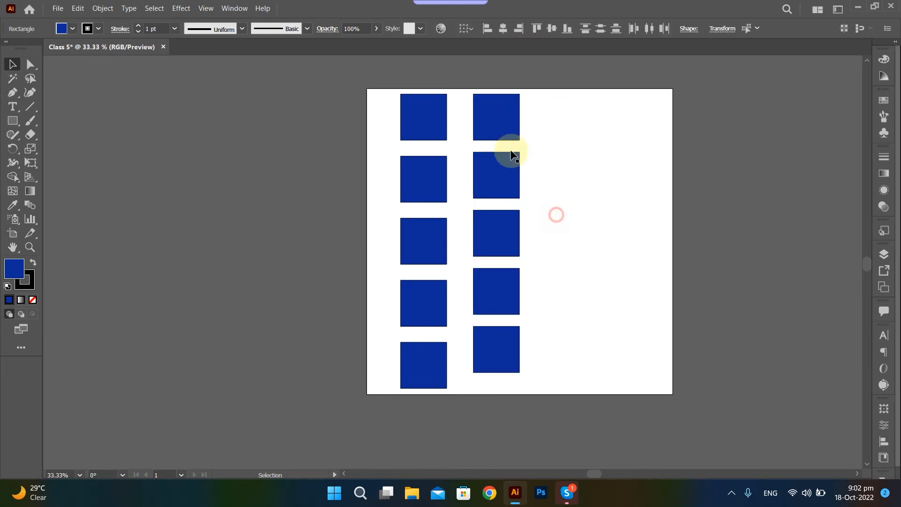
pyautogui.click(509, 168)
pyautogui.moveTo(508, 171); pyautogui.dragTo(508, 164)
pyautogui.moveTo(504, 214); pyautogui.dragTo(503, 202)
pyautogui.moveTo(506, 293); pyautogui.dragTo(512, 270)
pyautogui.moveTo(505, 352); pyautogui.dragTo(507, 331)
pyautogui.moveTo(584, 100); pyautogui.dragTo(450, 348)
pyautogui.click(587, 30)
pyautogui.click(504, 29)
pyautogui.click(574, 201)
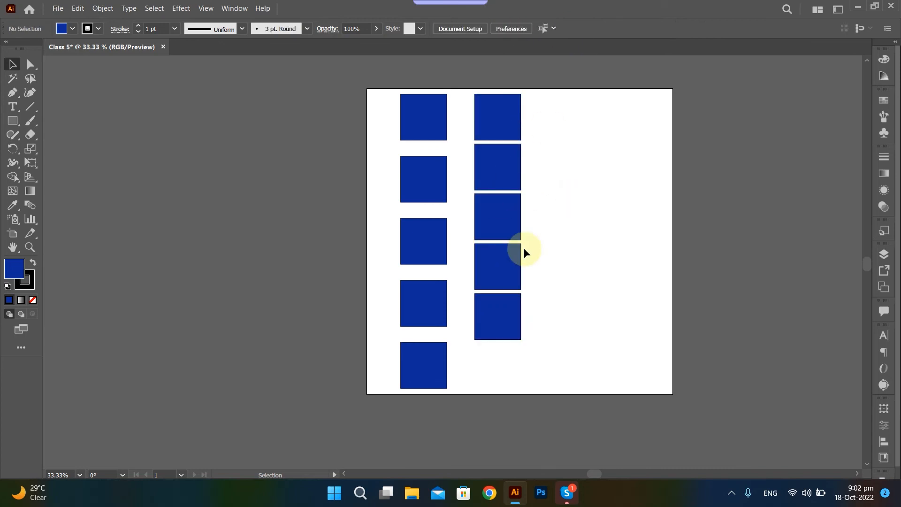
pyautogui.moveTo(550, 112); pyautogui.dragTo(497, 353)
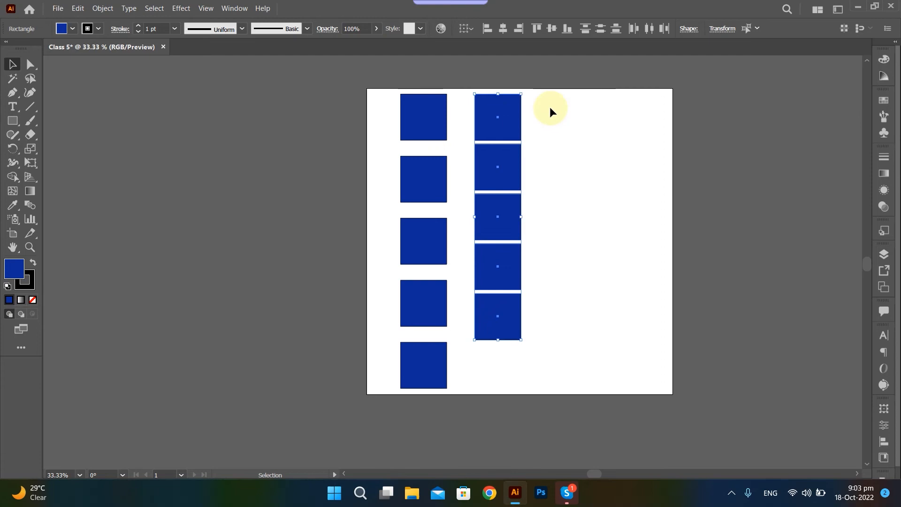
pyautogui.moveTo(359, 86); pyautogui.dragTo(584, 124)
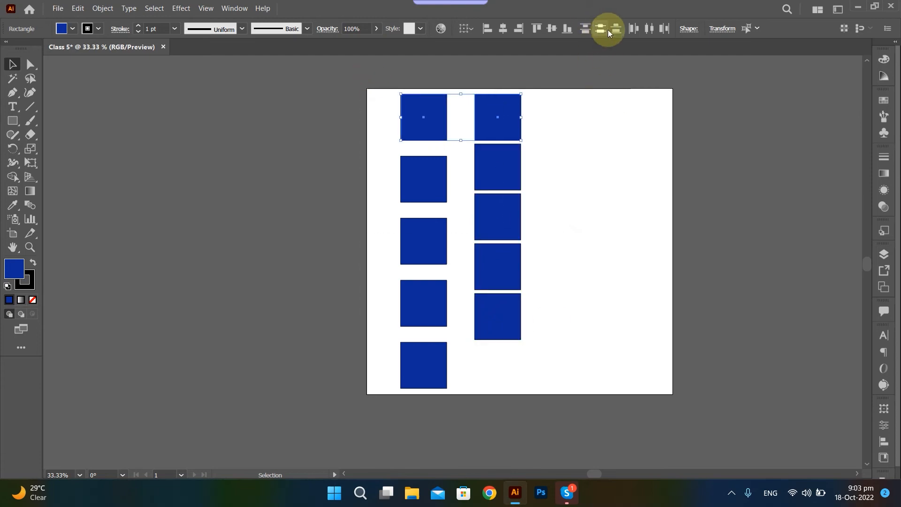
pyautogui.moveTo(552, 82); pyautogui.dragTo(526, 324)
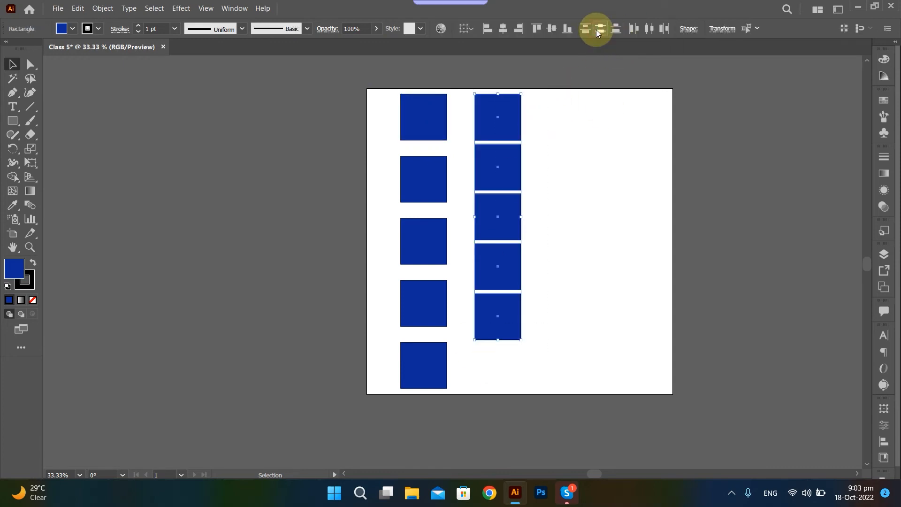
pyautogui.click(595, 127)
# Rotate both columns of squares 90° into two horizontal rows on the artboard and delete the lower row
pyautogui.moveTo(522, 89); pyautogui.dragTo(395, 368)
pyautogui.moveTo(526, 90); pyautogui.dragTo(606, 256)
pyautogui.moveTo(575, 221); pyautogui.dragTo(631, 157)
pyautogui.click(376, 87)
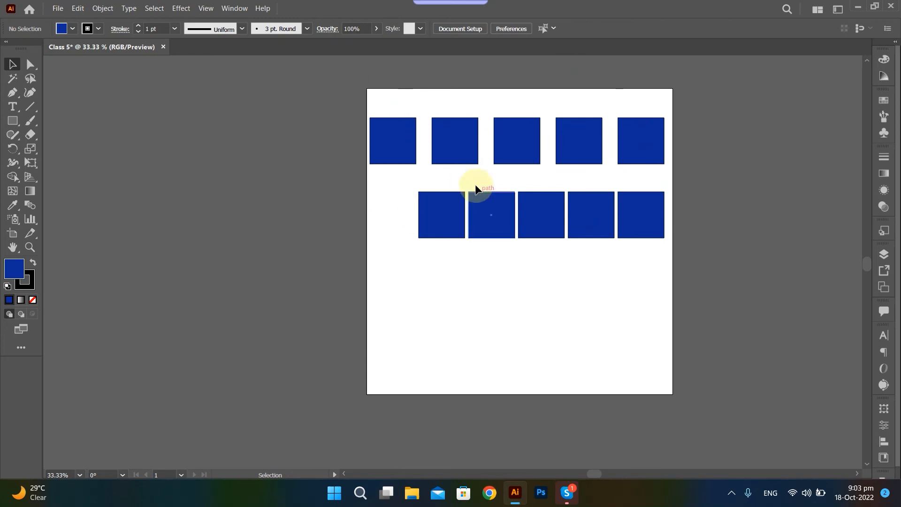
pyautogui.moveTo(393, 188); pyautogui.dragTo(721, 279)
pyautogui.press('Delete')
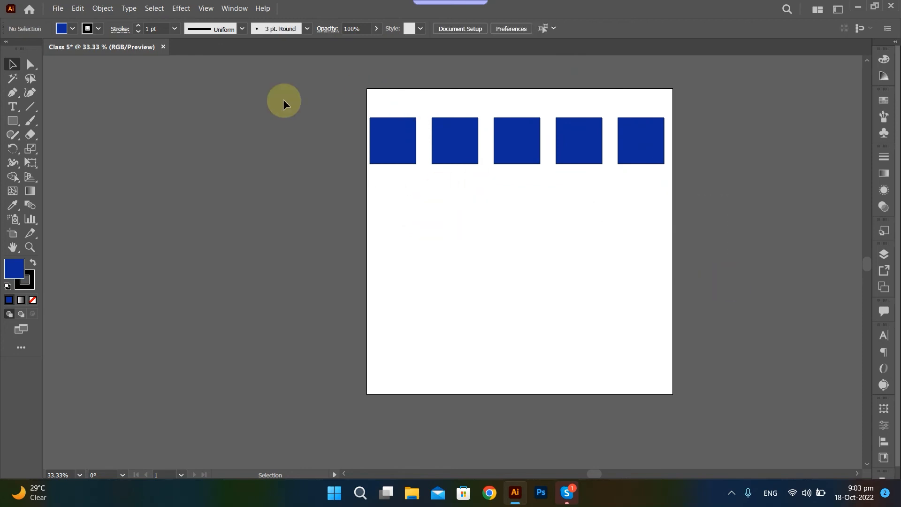
# Move the four squares after the first one in the row to uneven spacings and heights
pyautogui.moveTo(302, 70); pyautogui.dragTo(685, 165)
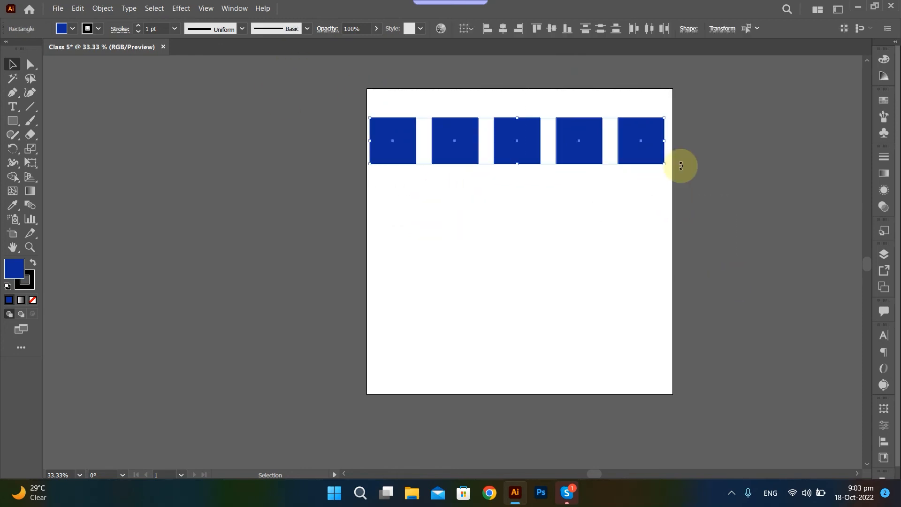
pyautogui.click(469, 167)
pyautogui.moveTo(462, 147); pyautogui.dragTo(454, 146)
pyautogui.moveTo(509, 147); pyautogui.dragTo(494, 149)
pyautogui.moveTo(578, 148); pyautogui.dragTo(555, 151)
pyautogui.moveTo(644, 141); pyautogui.dragTo(696, 129)
pyautogui.moveTo(549, 147); pyautogui.dragTo(607, 136)
pyautogui.moveTo(499, 156); pyautogui.dragTo(530, 128)
# Align the five squares by their vertical centres, try distributing them horizontally by centres and undo the distribution
pyautogui.moveTo(368, 143); pyautogui.dragTo(737, 235)
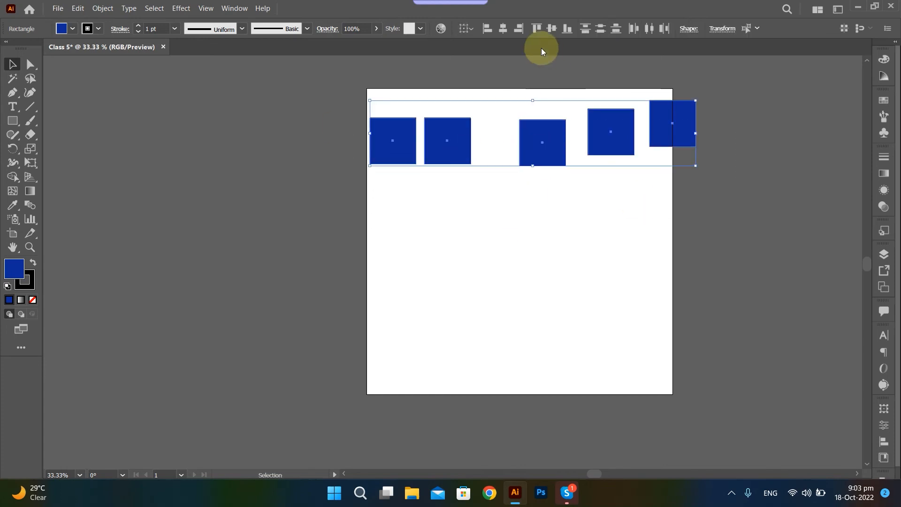
pyautogui.click(555, 27)
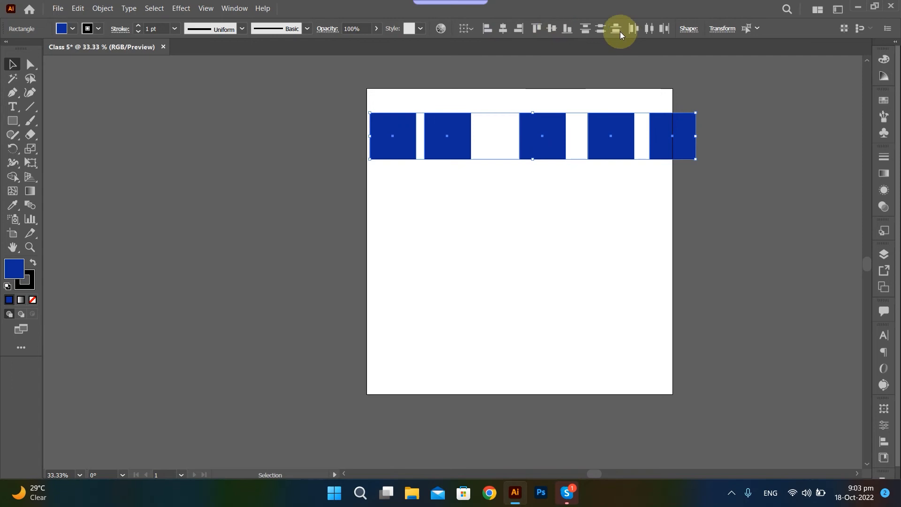
pyautogui.click(650, 30)
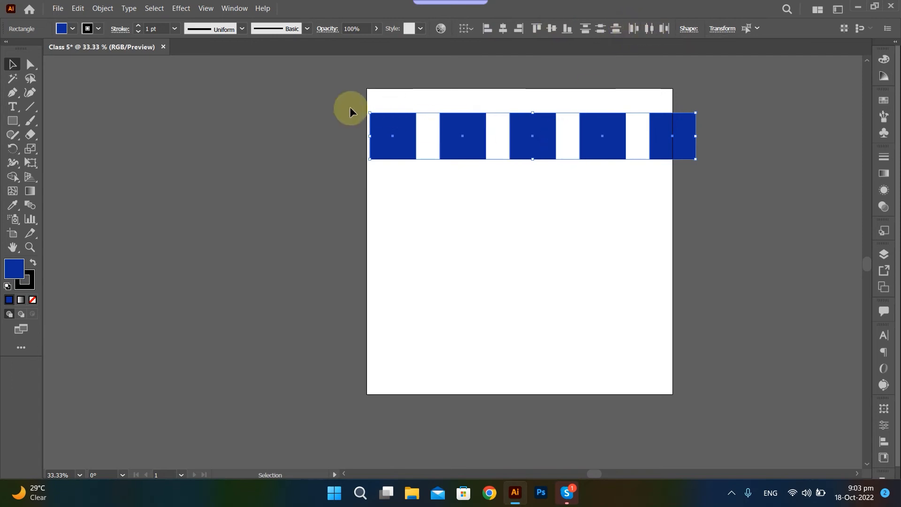
pyautogui.hotkey('ctrl', 'z')
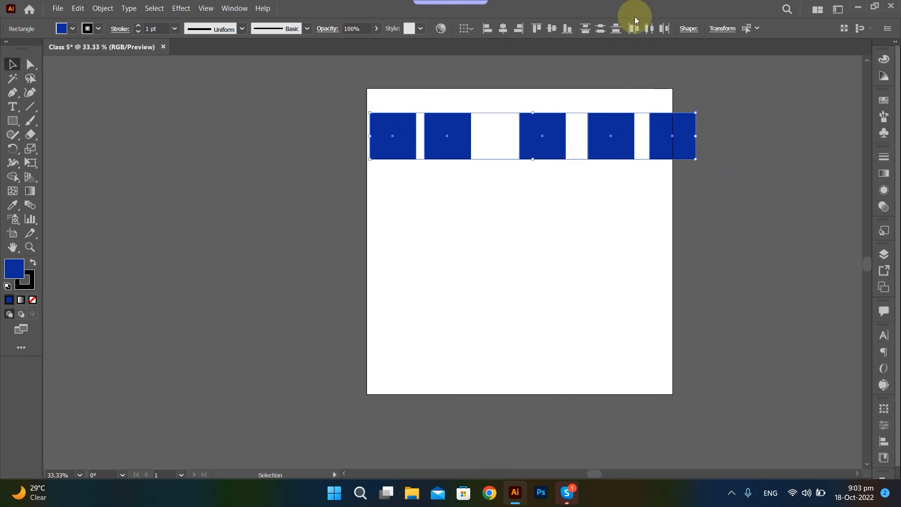
# Try distributing the row of squares horizontally by left edges and by centres, and undo the distribution
pyautogui.click(634, 29)
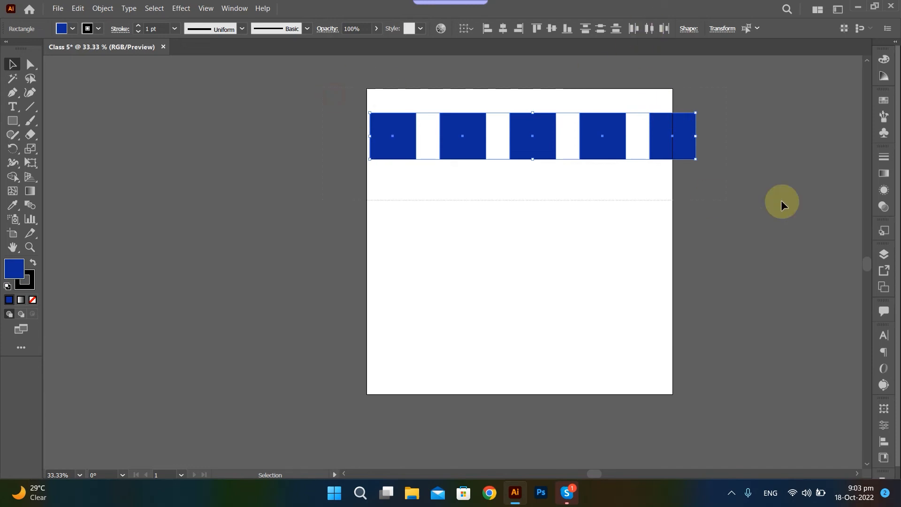
pyautogui.press('a')
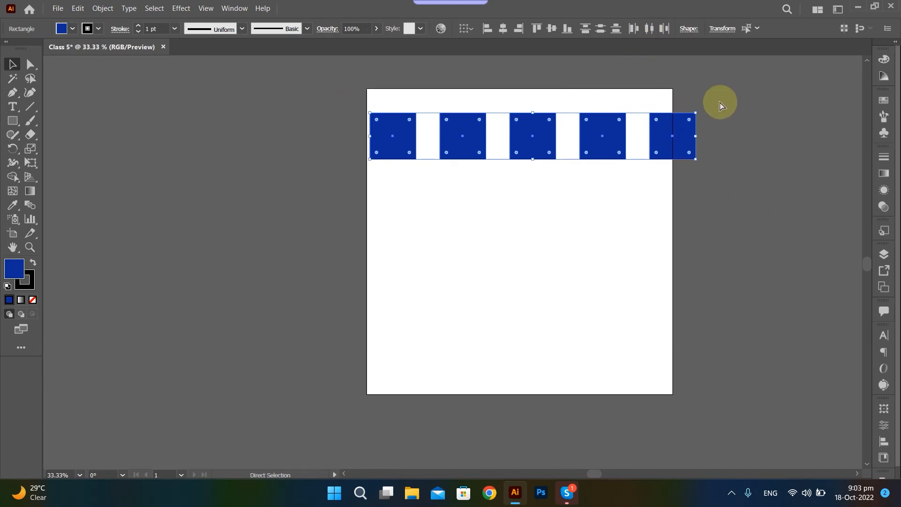
pyautogui.press('v')
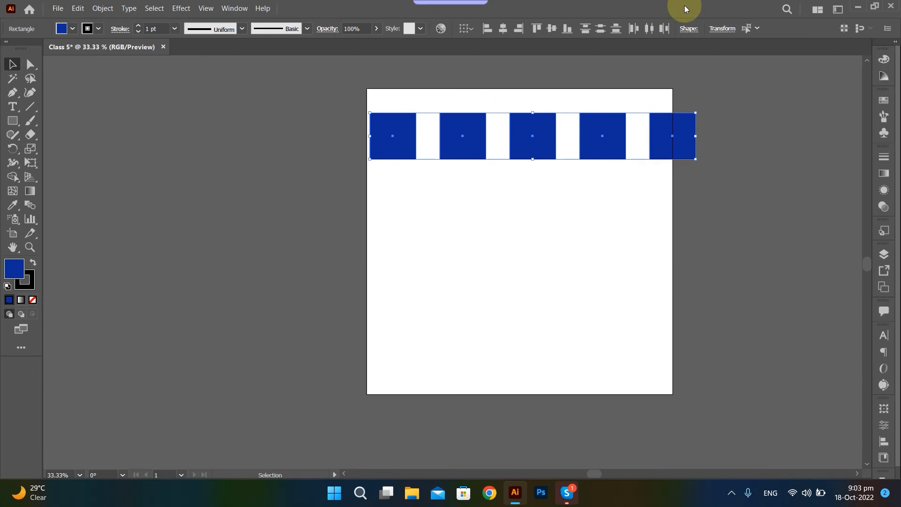
pyautogui.click(649, 29)
pyautogui.moveTo(367, 96); pyautogui.dragTo(669, 188)
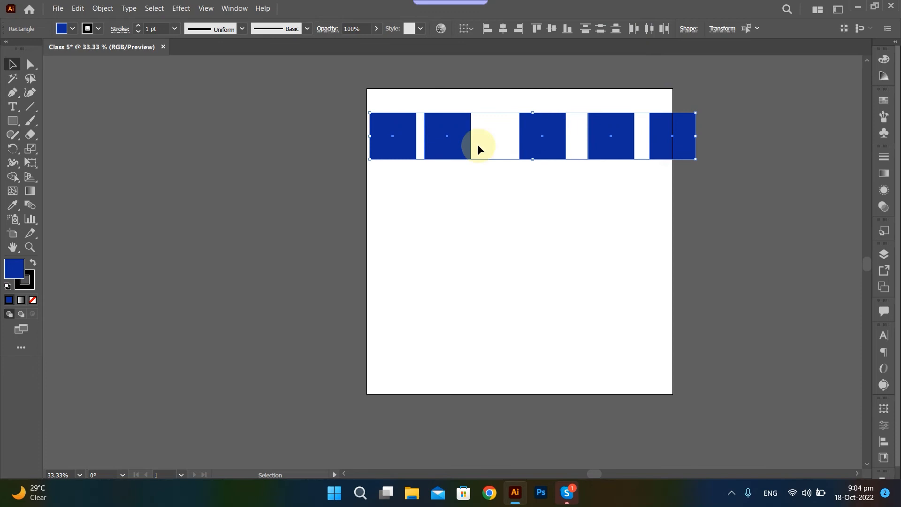
pyautogui.click(636, 29)
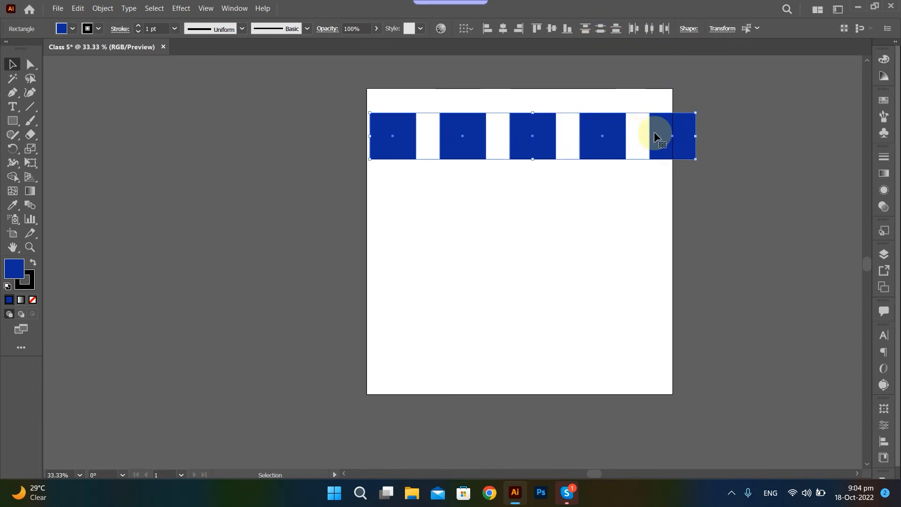
pyautogui.moveTo(750, 82); pyautogui.dragTo(331, 220)
pyautogui.hotkey('ctrl', 'z')
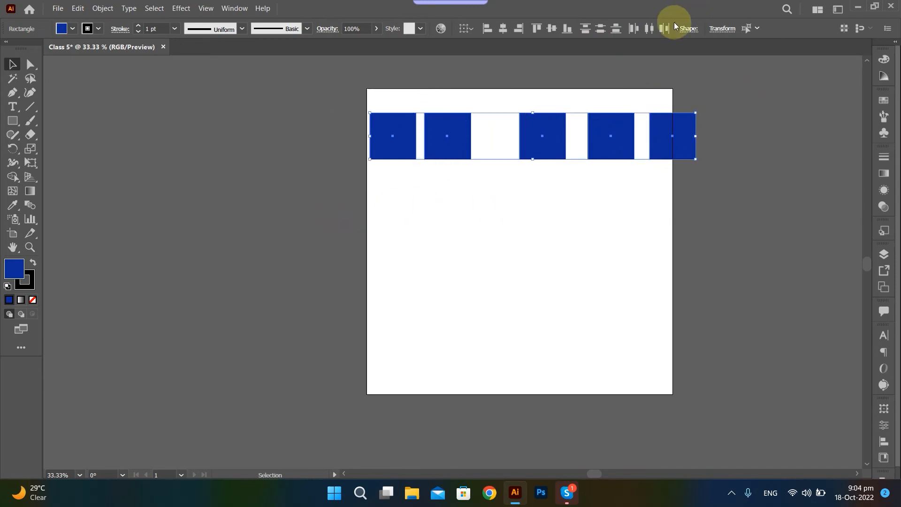
# Distribute the five squares horizontally by their right edges and delete the whole row
pyautogui.click(669, 29)
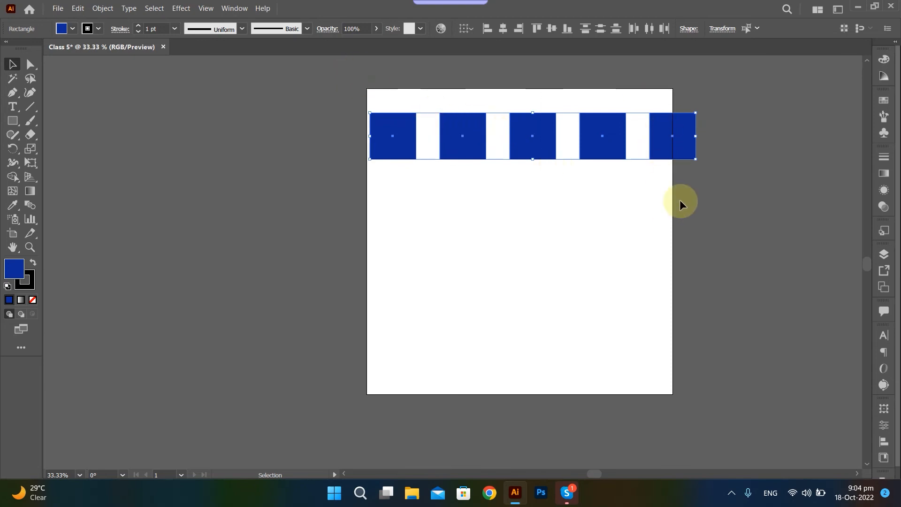
pyautogui.press('Delete')
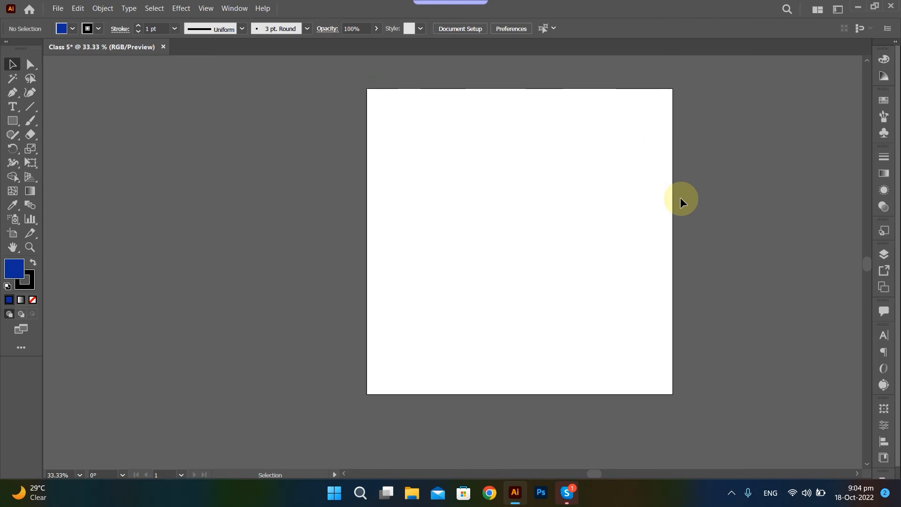
pyautogui.click(14, 149)
pyautogui.click(13, 149)
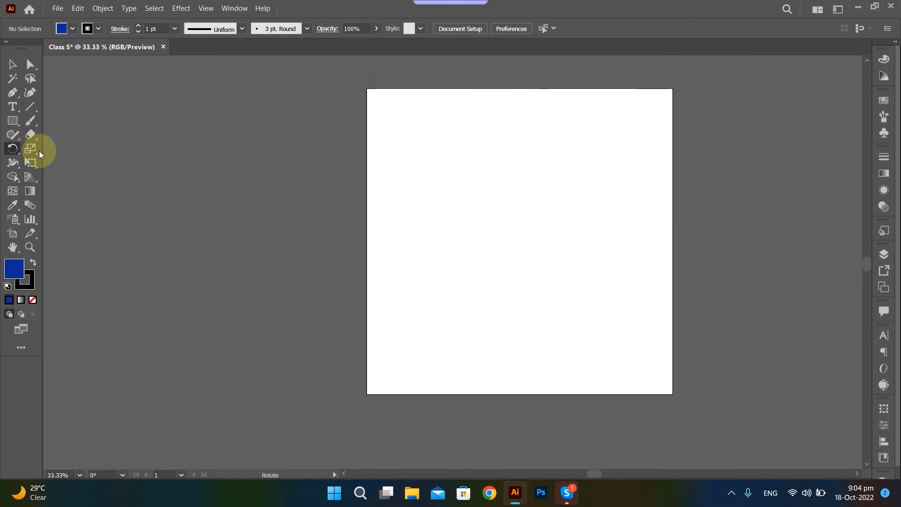
pyautogui.click(14, 151)
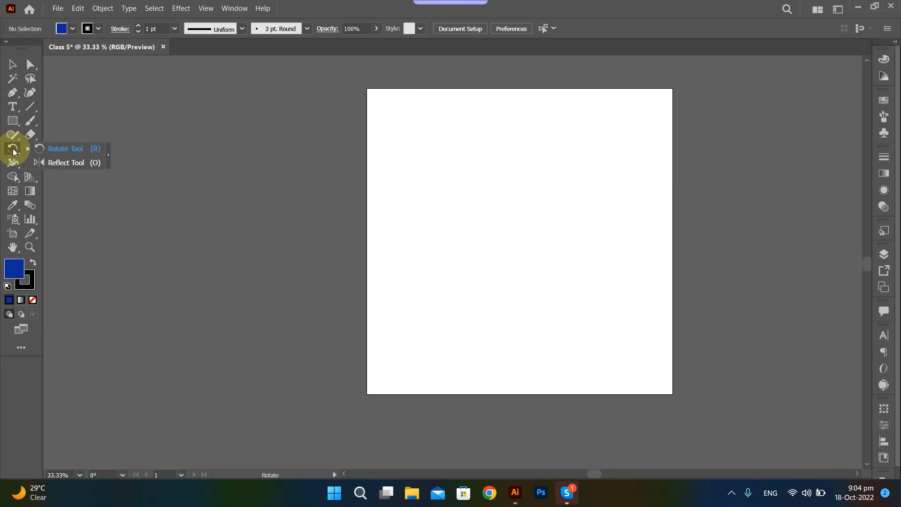
pyautogui.click(71, 148)
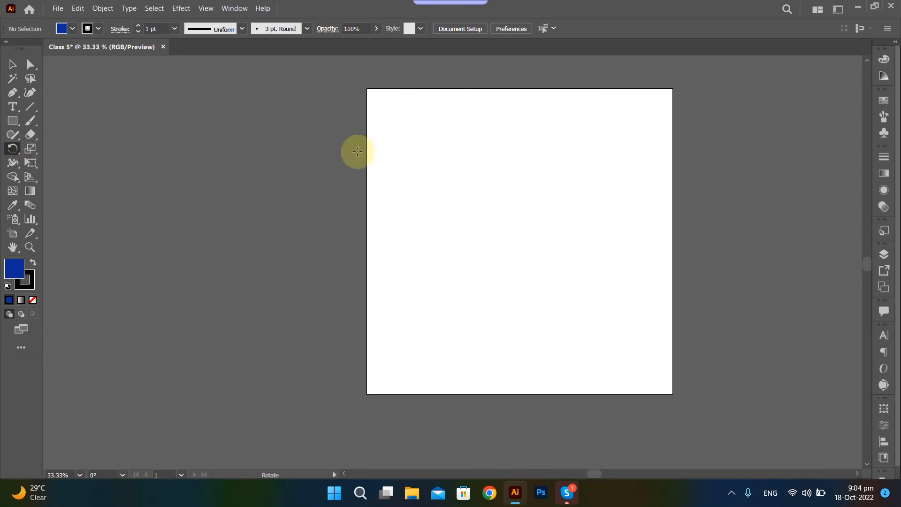
pyautogui.click(12, 120)
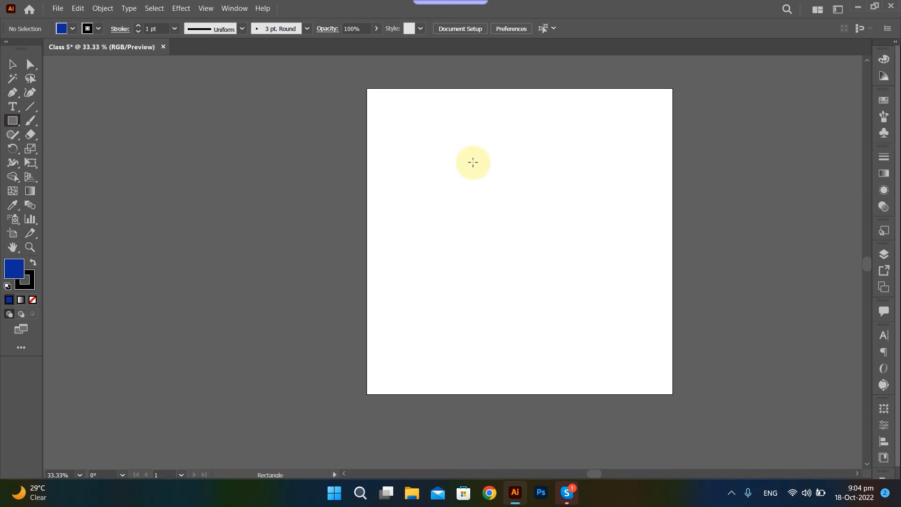
pyautogui.moveTo(510, 151); pyautogui.dragTo(524, 206)
pyautogui.press('Delete')
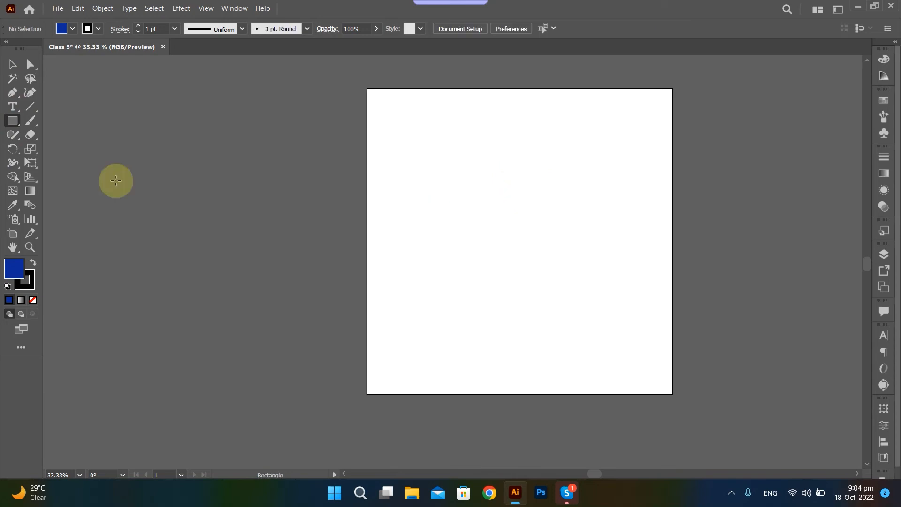
# Draw a blue circle about 573 px in diameter and centre it horizontally and vertically on the artboard
pyautogui.moveTo(6, 125); pyautogui.dragTo(63, 147)
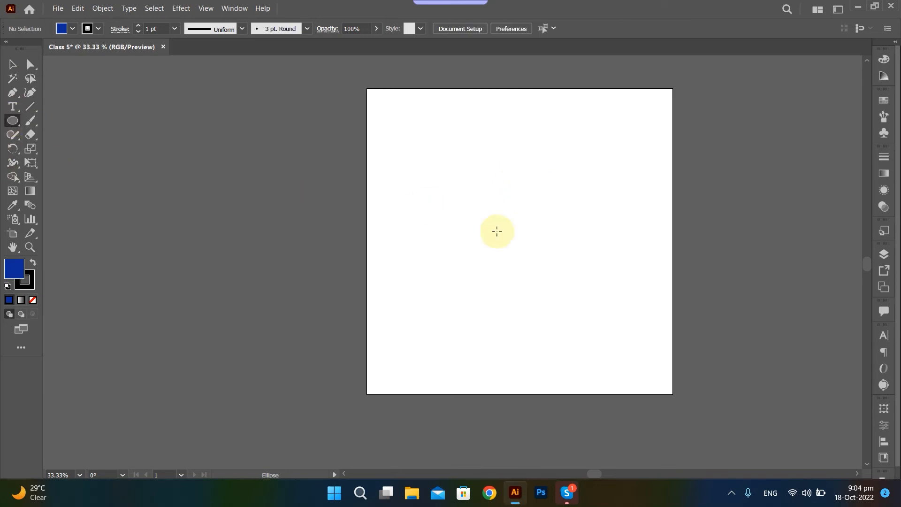
pyautogui.moveTo(523, 230); pyautogui.dragTo(611, 316)
pyautogui.click(503, 28)
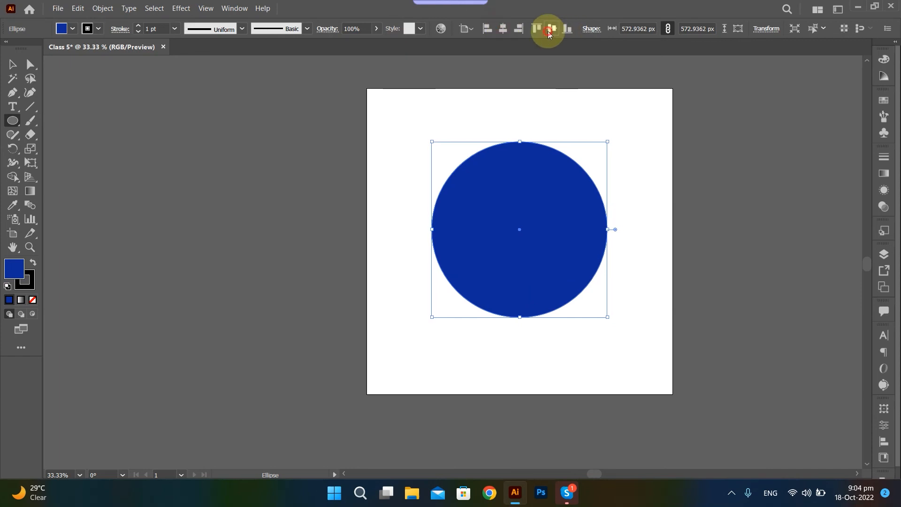
pyautogui.click(552, 29)
pyautogui.hotkey('ctrl', 'shift', 'a')
pyautogui.press('a')
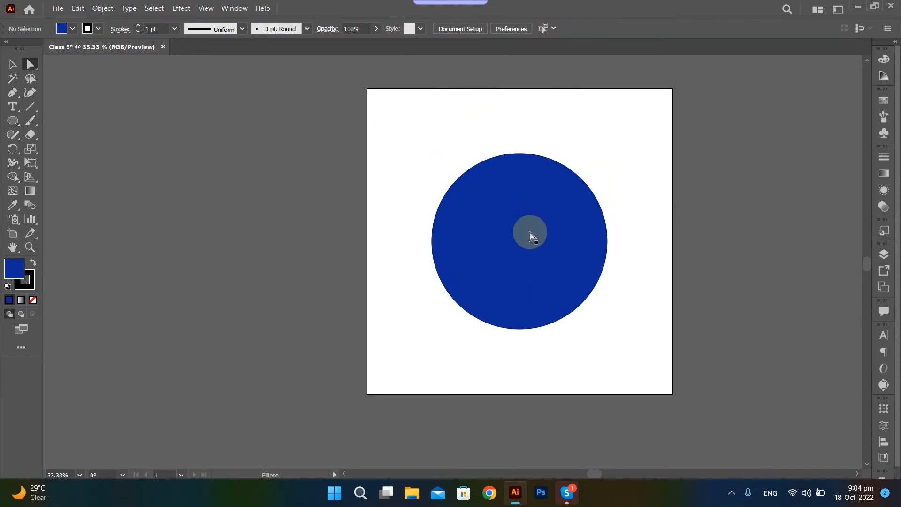
# Draw a small five-pointed star beside the artboard and place it centred just above the circle
pyautogui.click(14, 121)
pyautogui.moveTo(14, 122); pyautogui.dragTo(83, 176)
pyautogui.moveTo(355, 152); pyautogui.dragTo(301, 156)
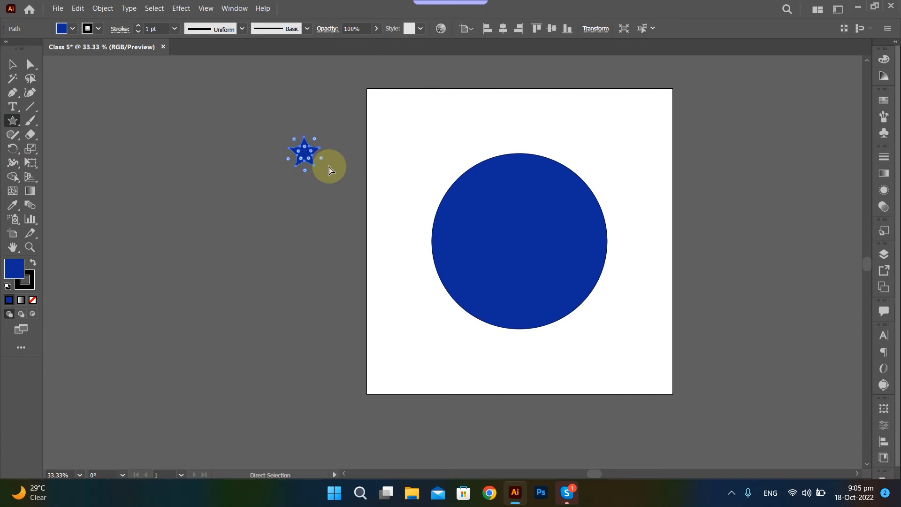
pyautogui.press('v')
pyautogui.moveTo(302, 154); pyautogui.dragTo(520, 135)
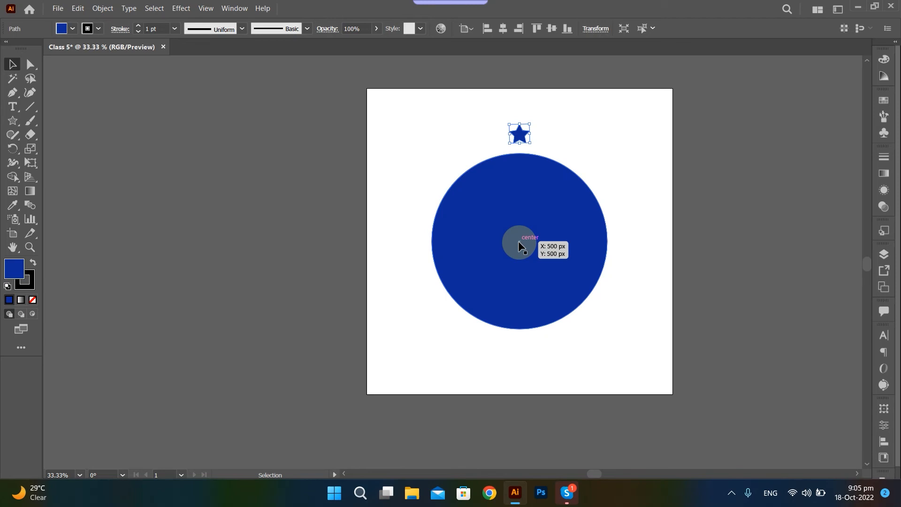
# Open the Rotate options for the star, using the blue circle's centre as the pivot point
pyautogui.press('r')
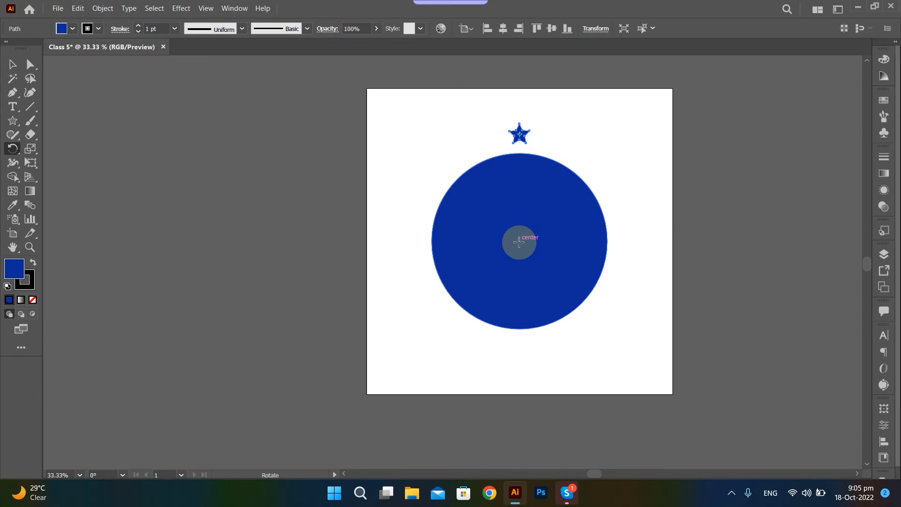
pyautogui.keyDown('alt'); pyautogui.click(519, 242); pyautogui.keyUp('alt')
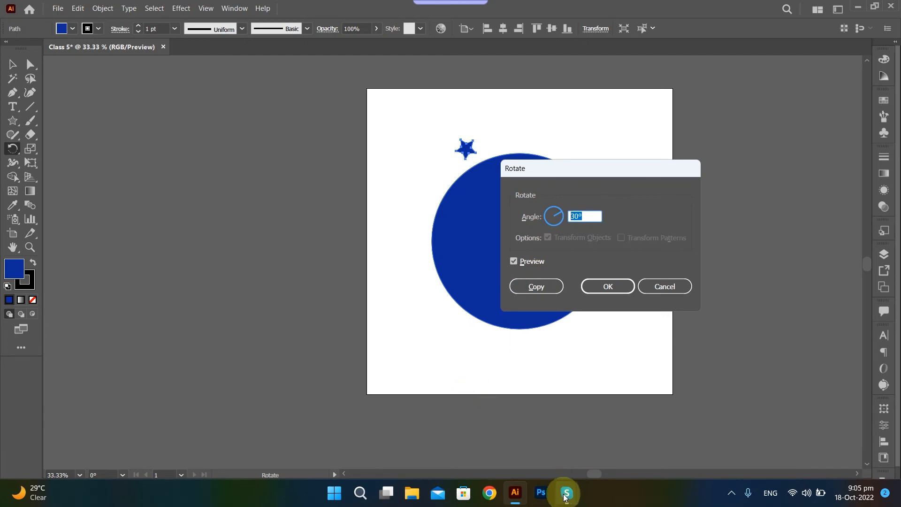
pyautogui.moveTo(566, 498)
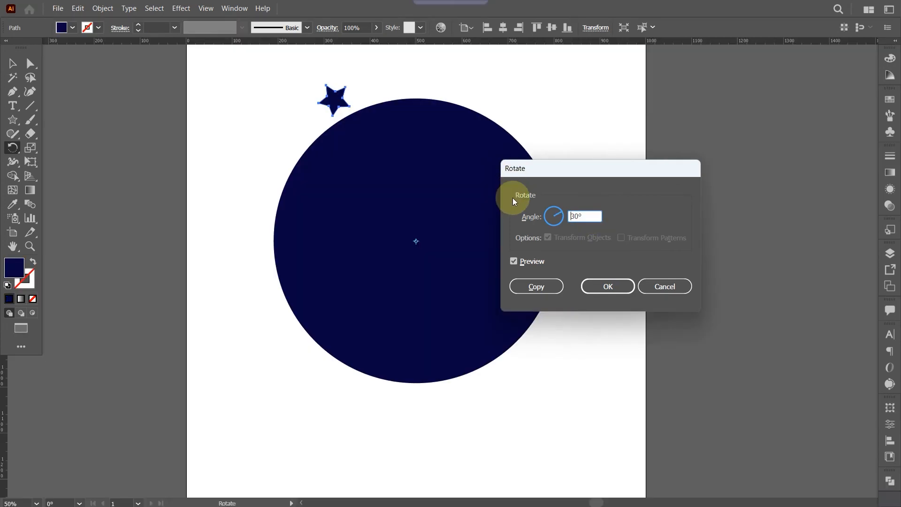
# Switch to Calculator and divide 360 by 25 to find the angle between the stars
pyautogui.press('super')
pyautogui.write('ca')
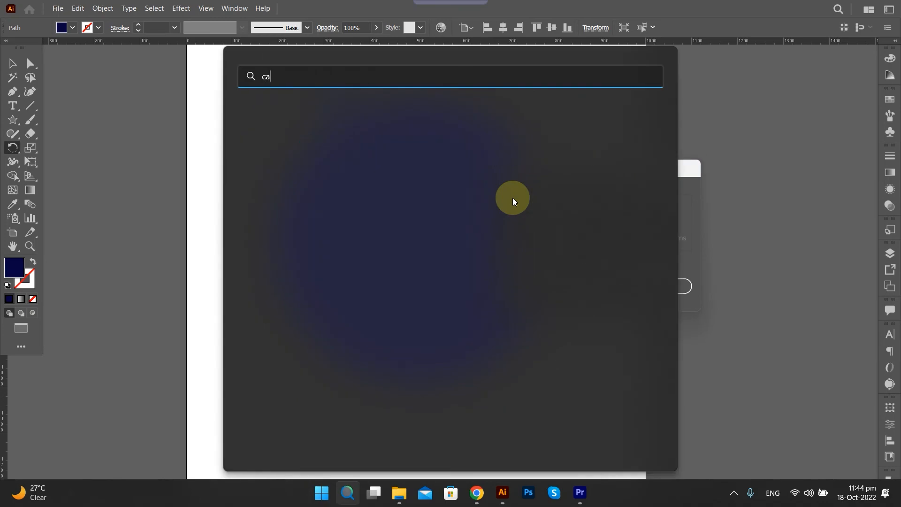
pyautogui.write('l')
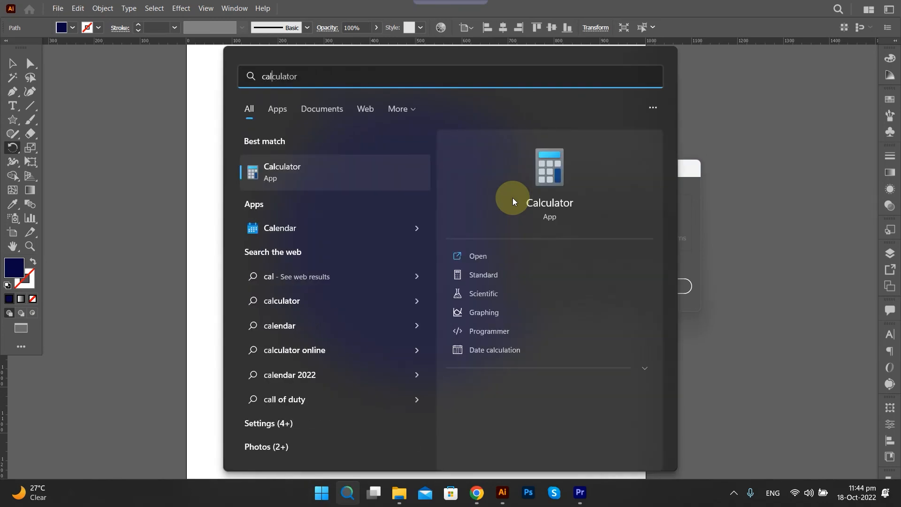
pyautogui.press('Return')
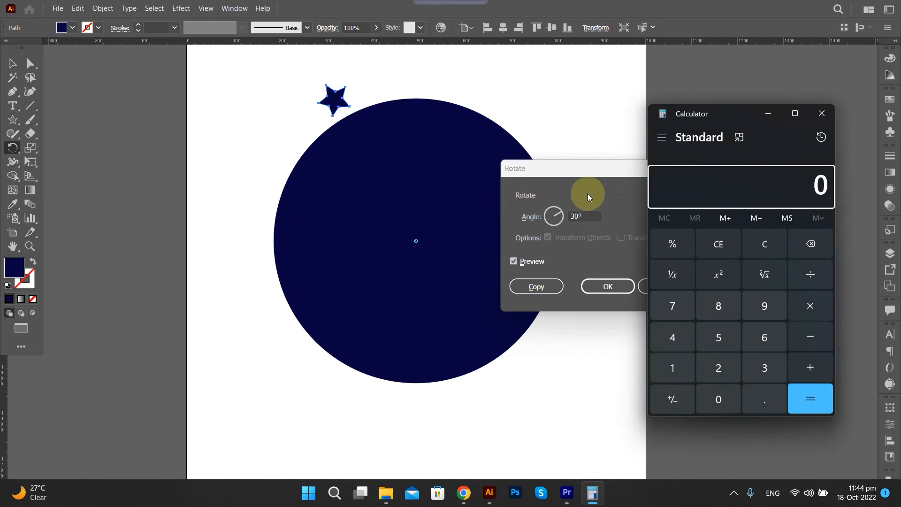
pyautogui.click(774, 372)
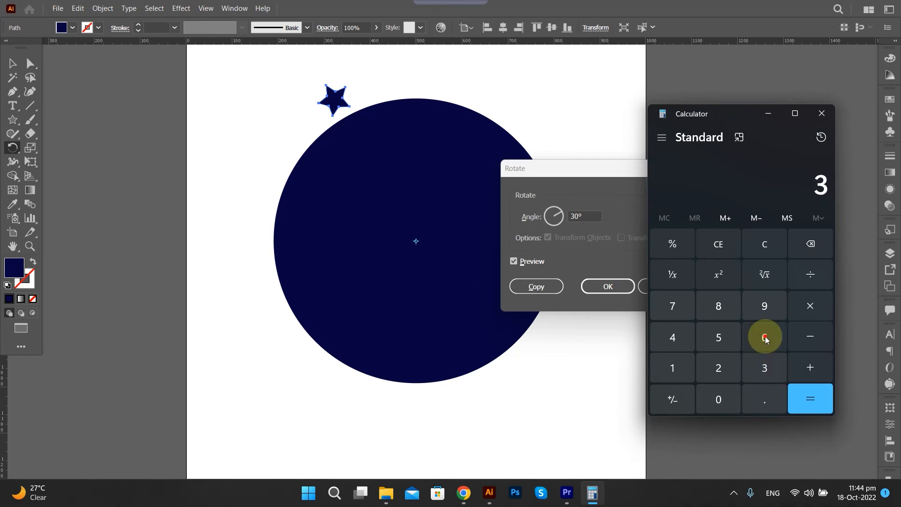
pyautogui.click(765, 338)
pyautogui.click(718, 402)
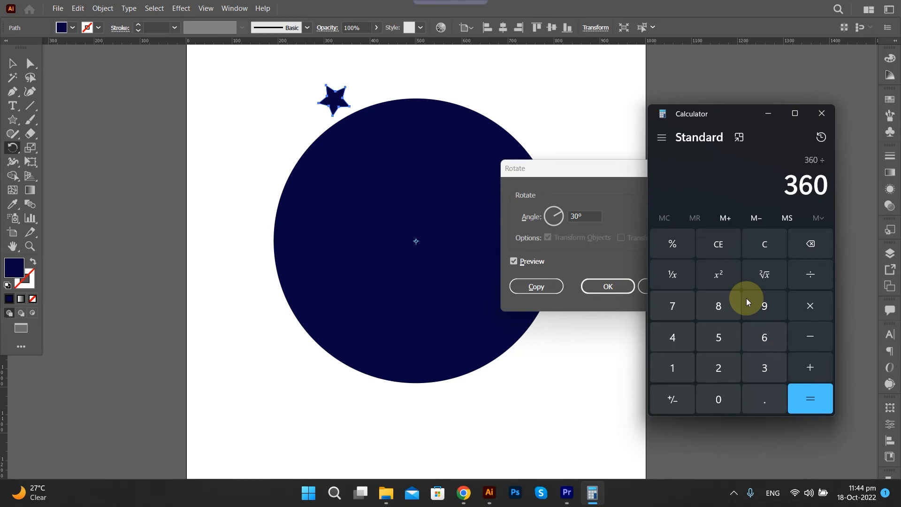
pyautogui.write('25')
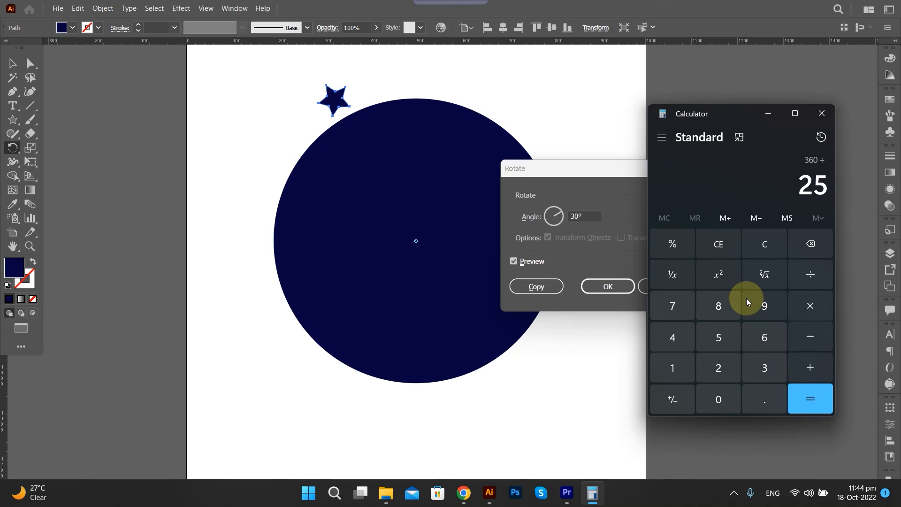
pyautogui.press('Return')
pyautogui.moveTo(779, 186); pyautogui.dragTo(835, 185)
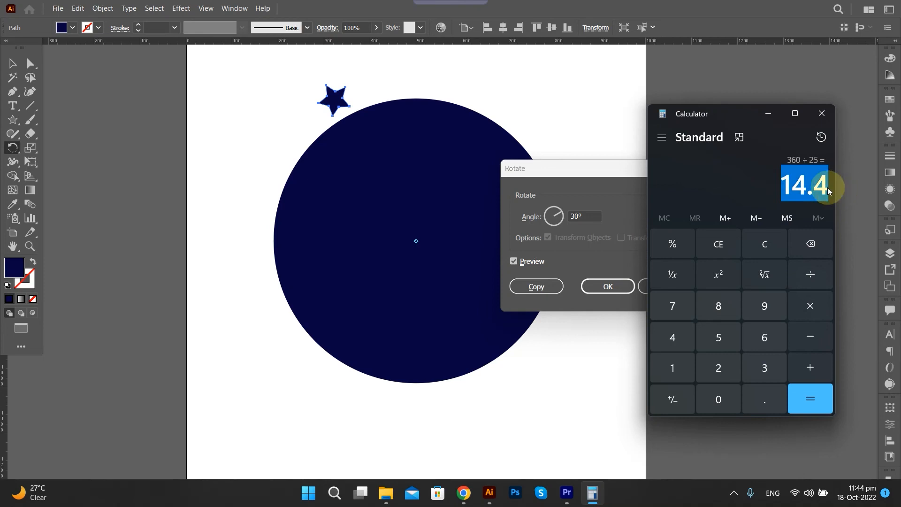
pyautogui.click(772, 112)
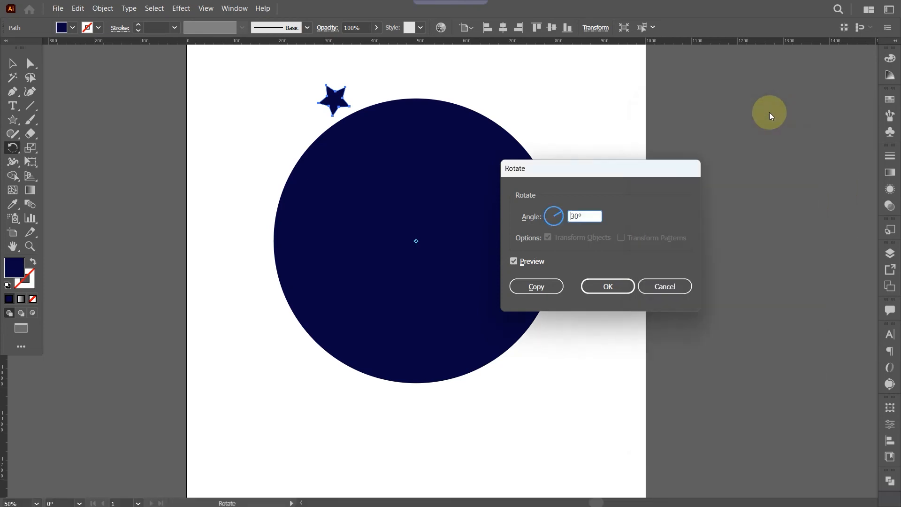
# Create a copy of the star rotated by 14.4° about the circle's centre
pyautogui.moveTo(580, 215); pyautogui.dragTo(554, 217)
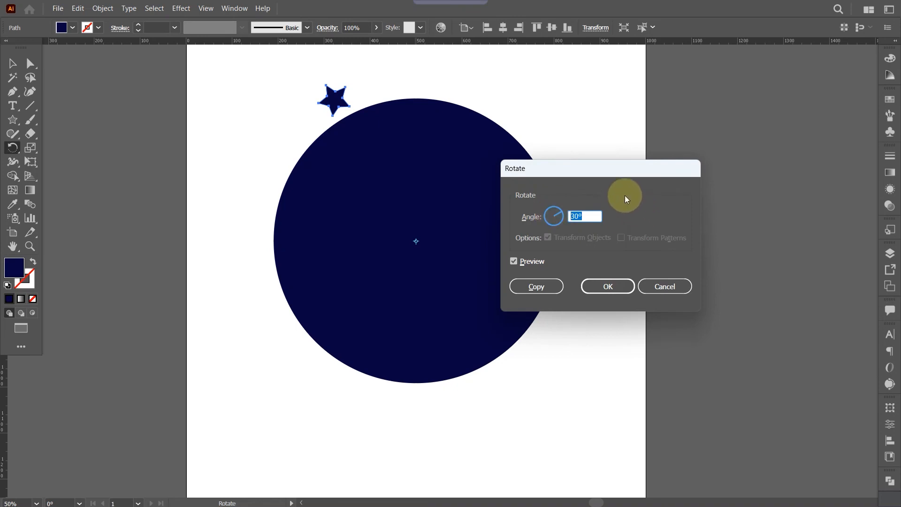
pyautogui.write('14.4')
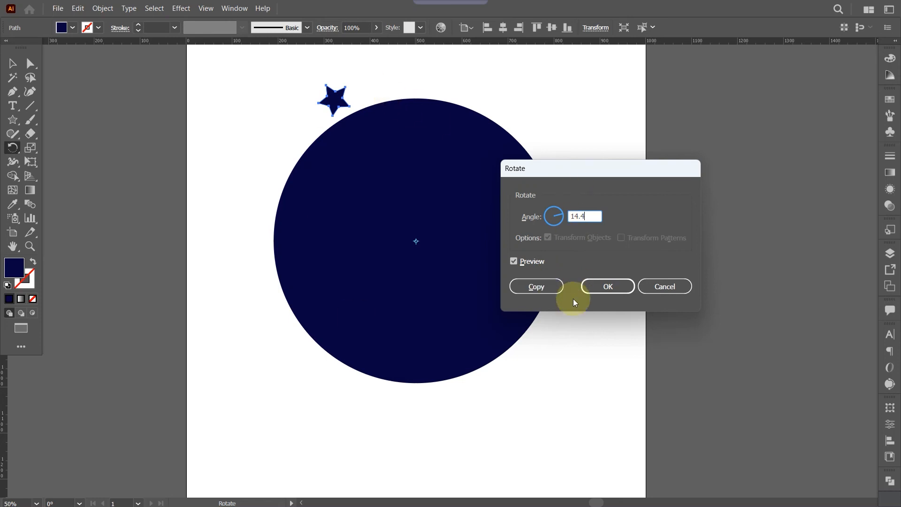
pyautogui.click(545, 287)
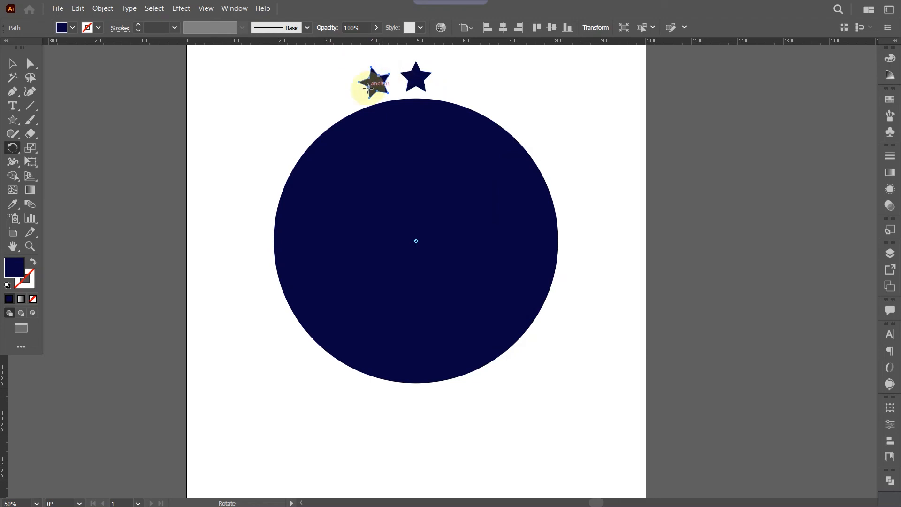
# Repeat the rotated copy until 25 evenly spaced stars surround the whole circle
pyautogui.press('ctrl')
pyautogui.hotkey('ctrl', 'd')
pyautogui.hotkey('ctrl', 'd')
pyautogui.hotkey('ctrl', 'd')
pyautogui.hotkey('ctrl', 'd')
pyautogui.hotkey('ctrl', 'd')
pyautogui.hotkey('ctrl', 'd')
pyautogui.hotkey('ctrl', 'd')
pyautogui.hotkey('ctrl', 'd')
pyautogui.hotkey('ctrl', 'd')
pyautogui.hotkey('ctrl', 'd')
pyautogui.hotkey('ctrl', 'd')
pyautogui.hotkey('ctrl', 'd')
pyautogui.hotkey('ctrl', 'd')
pyautogui.hotkey('ctrl', 'd')
pyautogui.hotkey('ctrl', 'd')
pyautogui.hotkey('ctrl', 'd')
pyautogui.hotkey('ctrl', 'd')
pyautogui.hotkey('ctrl', 'd')
pyautogui.hotkey('ctrl', 'd')
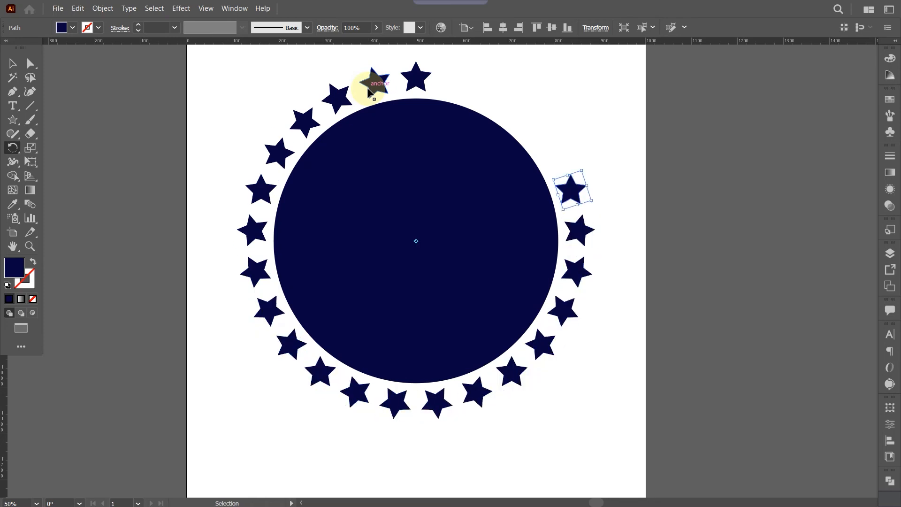
pyautogui.hotkey('ctrl', 'd')
pyautogui.hotkey('ctrl', 'd')
pyautogui.hotkey('ctrl', 'd')
pyautogui.hotkey('ctrl', 'd')
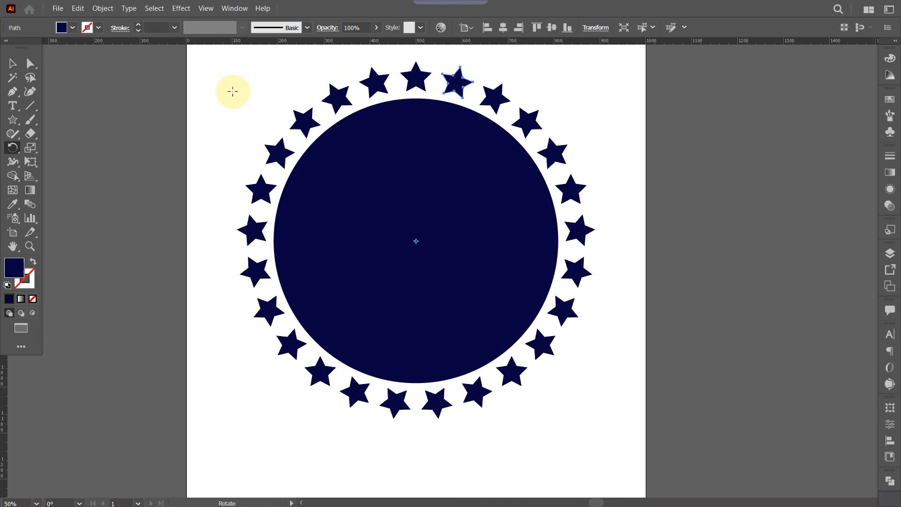
# Select all the stars without the central circle and group them
pyautogui.scroll(1, 232, 91)
pyautogui.press('a')
pyautogui.moveTo(190, 68); pyautogui.dragTo(624, 429)
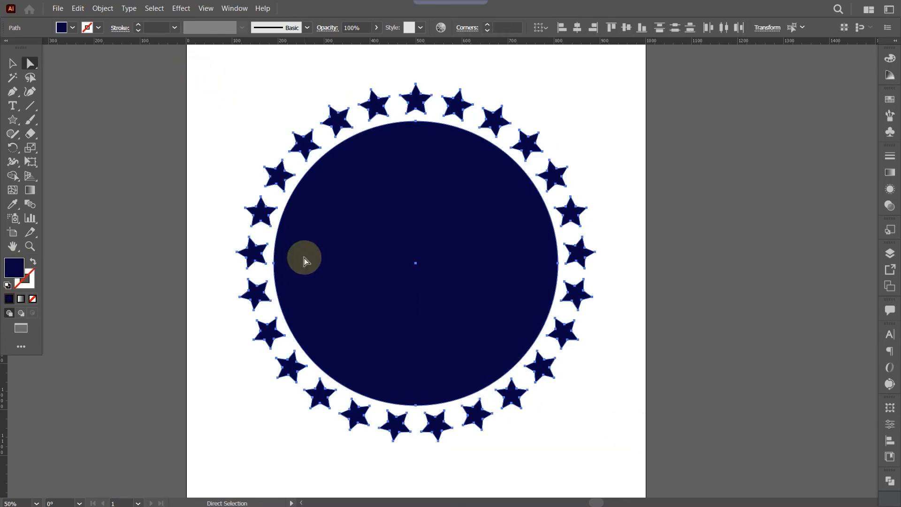
pyautogui.keyDown('shift'); pyautogui.click(329, 245); pyautogui.keyUp('shift')
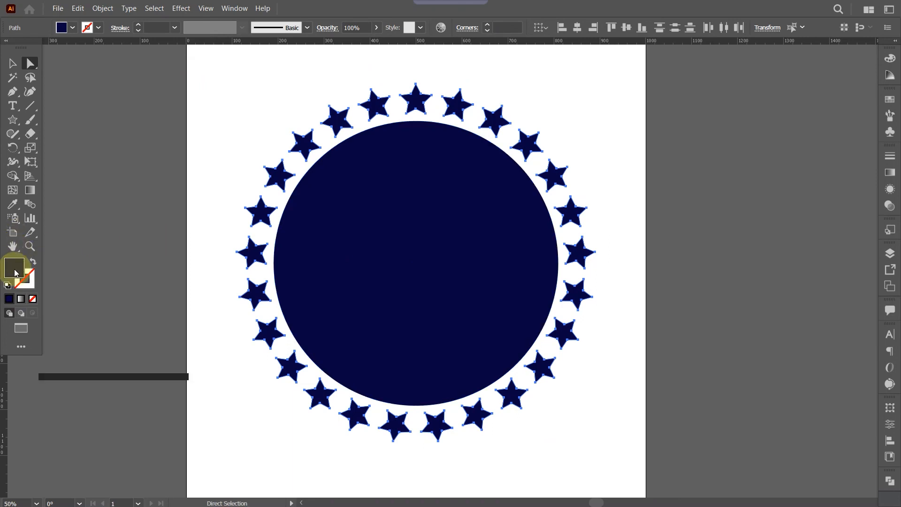
pyautogui.hotkey('ctrl', 'g')
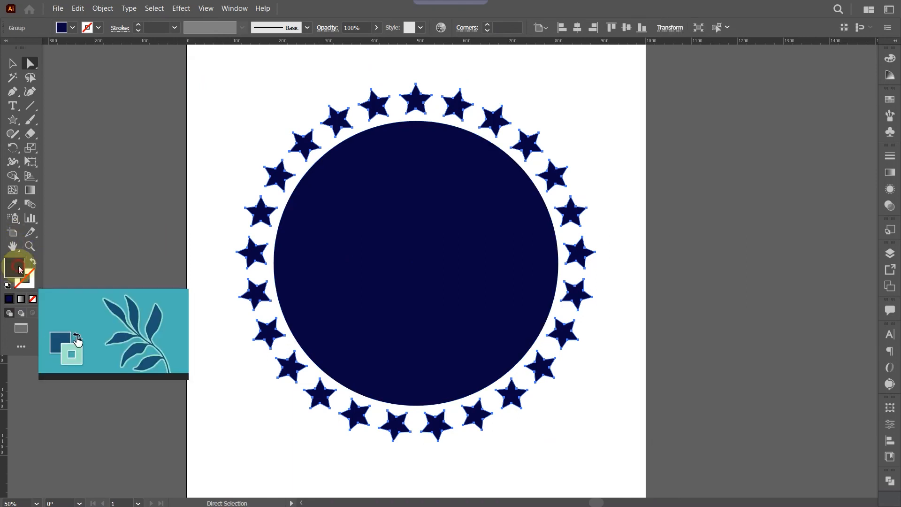
# Fill the group of stars with the yellow colour FFCE00 and deselect it
pyautogui.doubleClick(18, 268)
pyautogui.moveTo(335, 232); pyautogui.dragTo(335, 256)
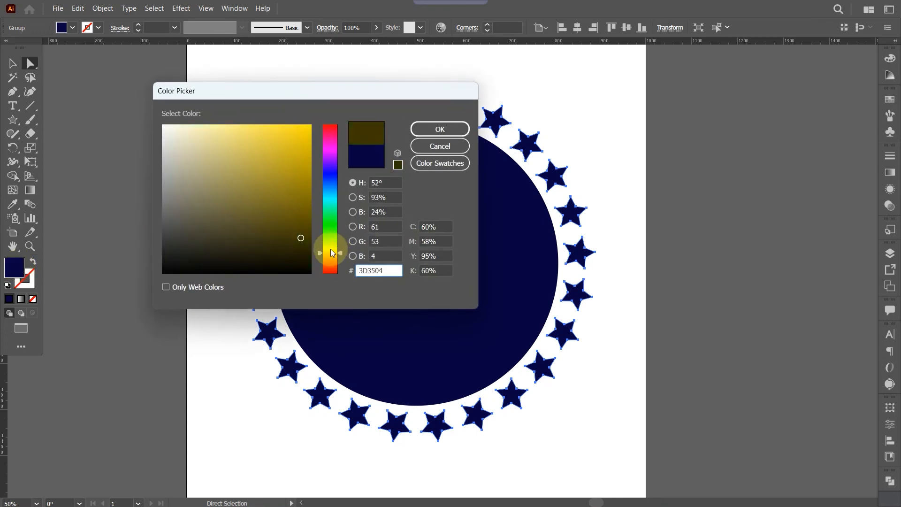
pyautogui.moveTo(291, 165); pyautogui.dragTo(313, 121)
pyautogui.moveTo(338, 253); pyautogui.dragTo(337, 252)
pyautogui.click(453, 129)
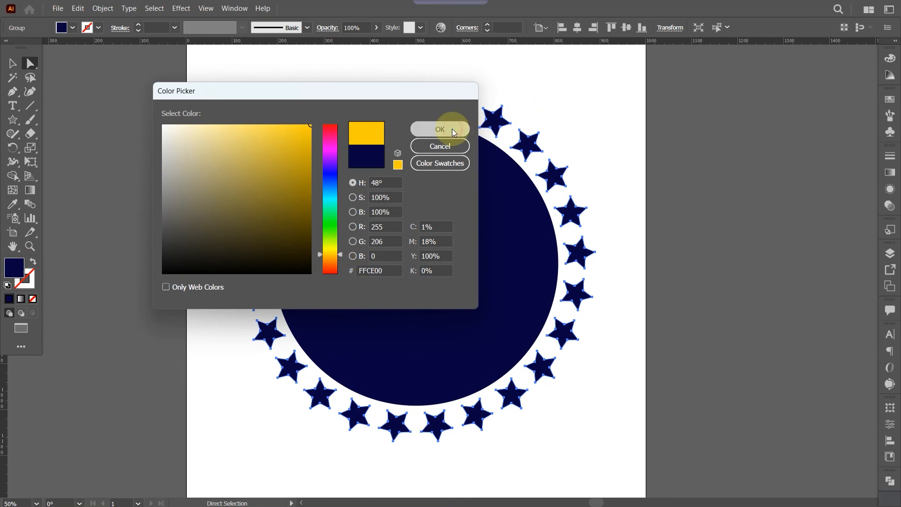
pyautogui.click(575, 129)
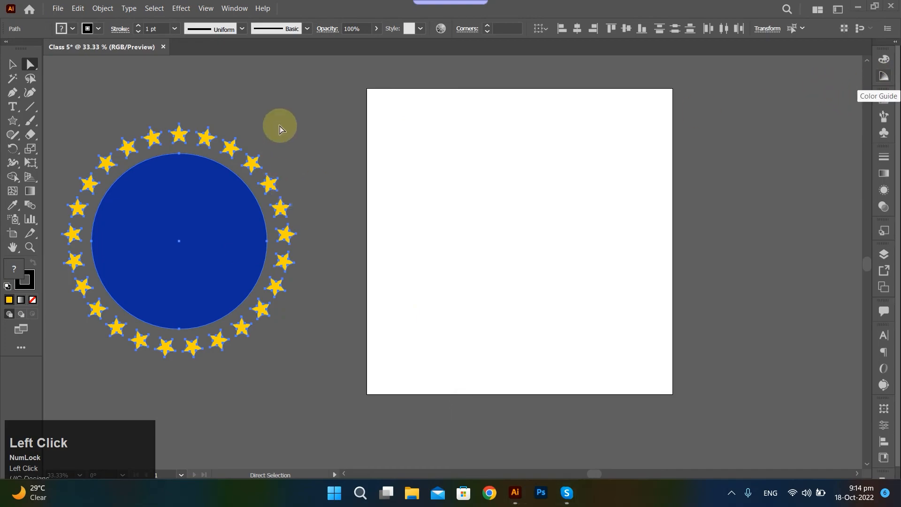
# Select the blue circle together with its ring of yellow stars beside the artboard
pyautogui.press('ctrl')
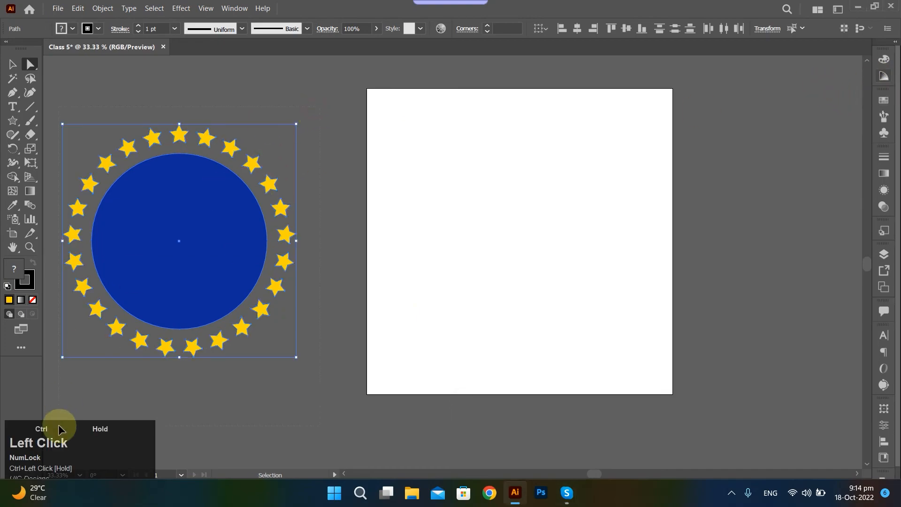
pyautogui.moveTo(77, 371); pyautogui.dragTo(80, 364)
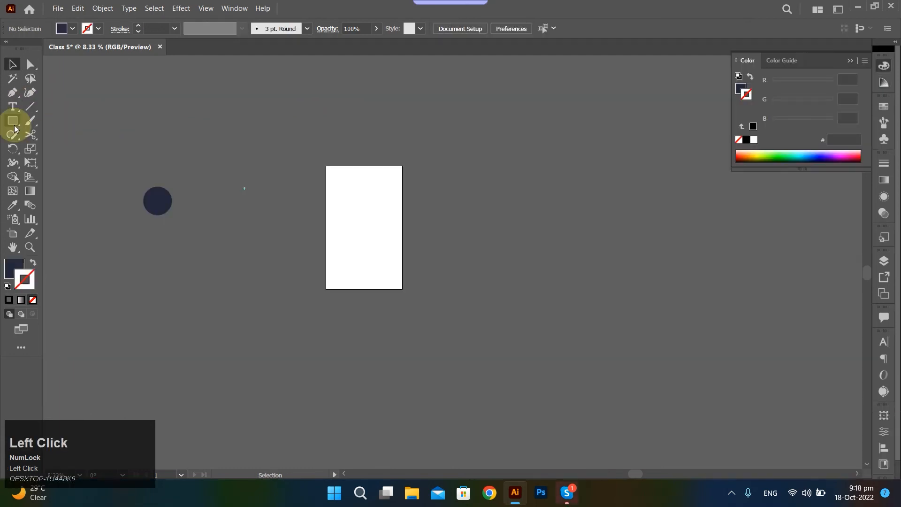
# Draw five dark rectangles of different sizes one below another on the artboard with the Rectangle tool
pyautogui.click(13, 123)
pyautogui.moveTo(16, 125); pyautogui.dragTo(73, 126)
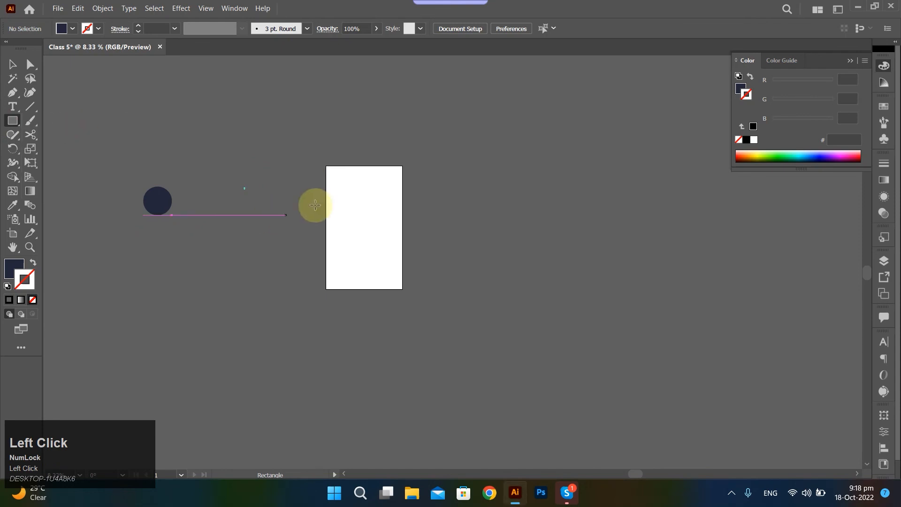
pyautogui.keyDown('alt'); pyautogui.scroll(3, 355, 189); pyautogui.keyUp('alt')
pyautogui.moveTo(305, 146); pyautogui.dragTo(421, 333)
pyautogui.press('v')
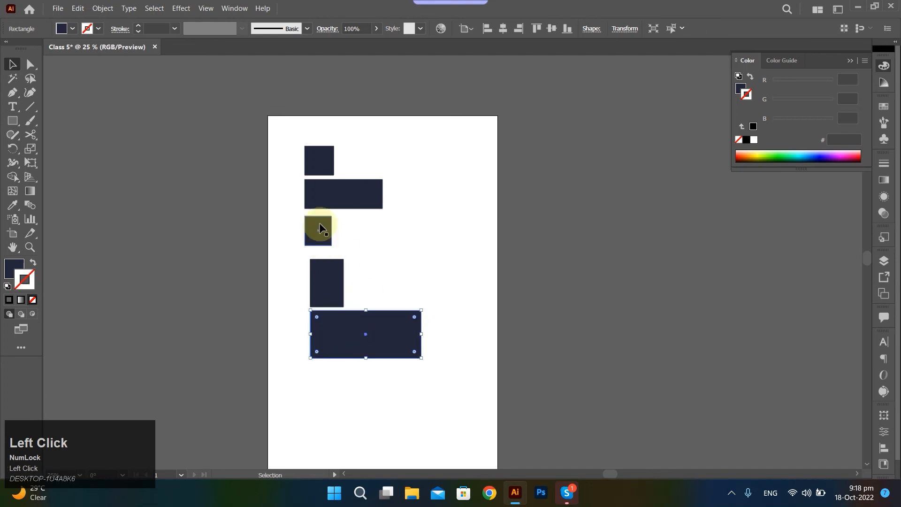
# Shift the middle rectangles sideways so that the column's edges are staggered
pyautogui.moveTo(334, 273); pyautogui.dragTo(355, 275)
pyautogui.moveTo(323, 227); pyautogui.dragTo(380, 205)
pyautogui.click(492, 216)
# Select the five rectangles and duplicate the whole set three times side by side at equal spacing
pyautogui.moveTo(266, 124); pyautogui.dragTo(500, 485)
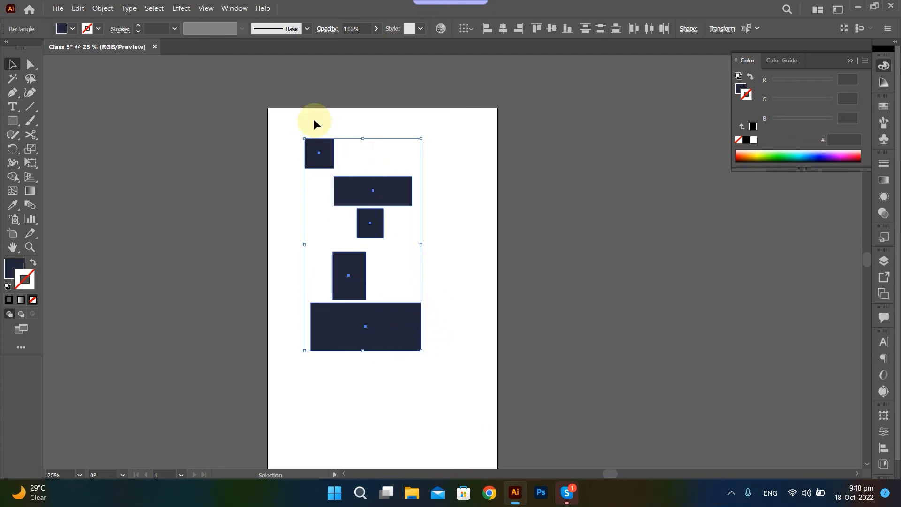
pyautogui.moveTo(284, 120); pyautogui.dragTo(517, 422)
pyautogui.moveTo(366, 199); pyautogui.dragTo(334, 174)
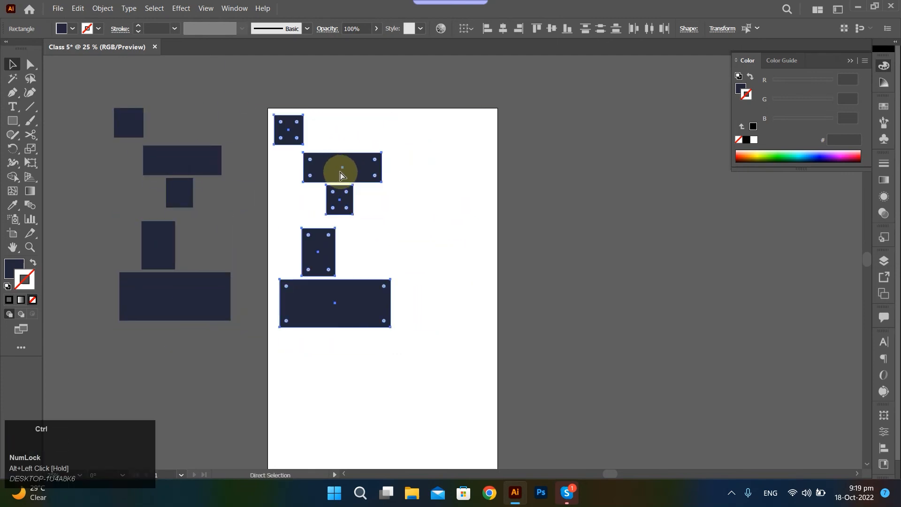
pyautogui.hotkey('ctrl', 'd')
pyautogui.hotkey('ctrl', 'd')
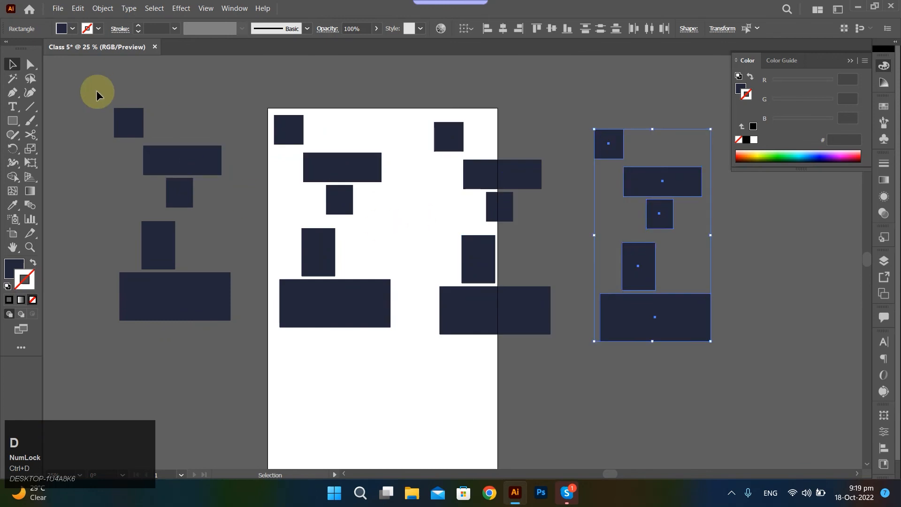
# Align the five rectangles of the first set, beside the artboard, by their left edges
pyautogui.click(153, 156)
pyautogui.moveTo(90, 81); pyautogui.dragTo(232, 413)
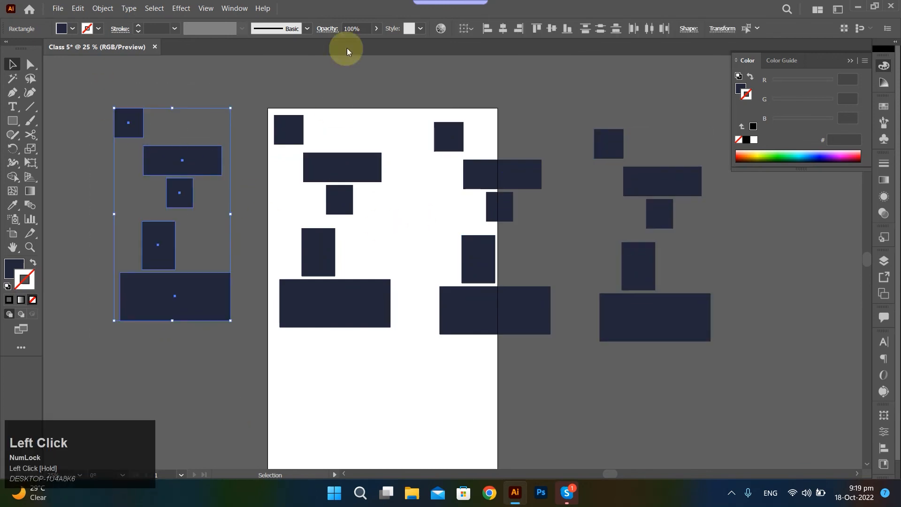
pyautogui.click(486, 32)
pyautogui.click(308, 83)
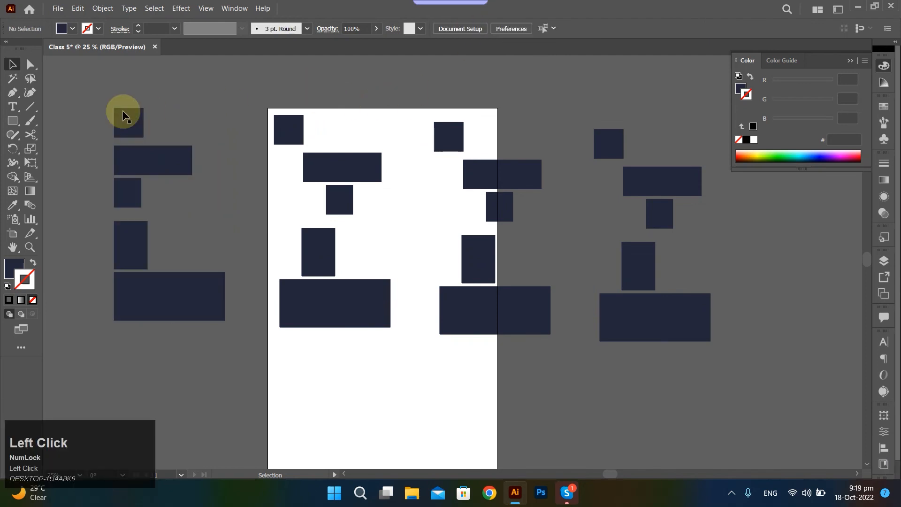
pyautogui.moveTo(180, 360); pyautogui.dragTo(180, 358)
# Align the second set of rectangles by their right edges and the third set by their horizontal centres
pyautogui.moveTo(276, 93); pyautogui.dragTo(363, 356)
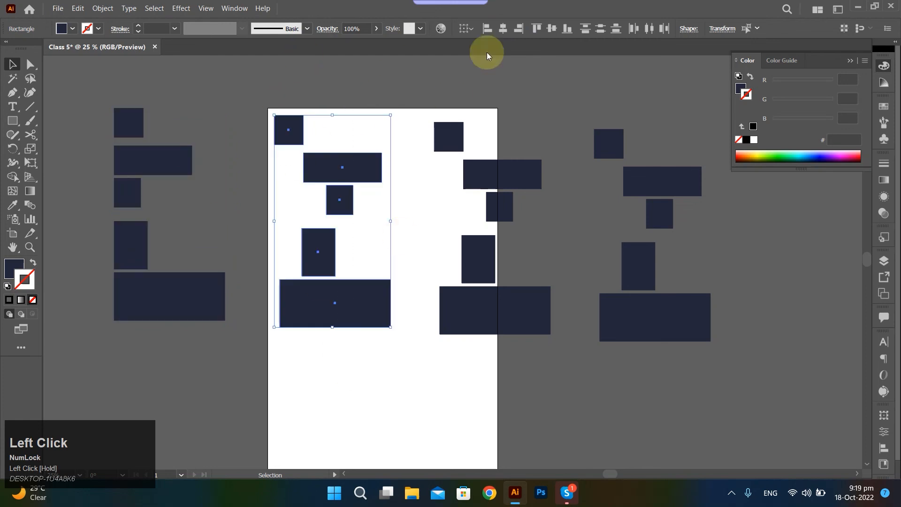
pyautogui.click(519, 31)
pyautogui.moveTo(450, 88); pyautogui.dragTo(540, 335)
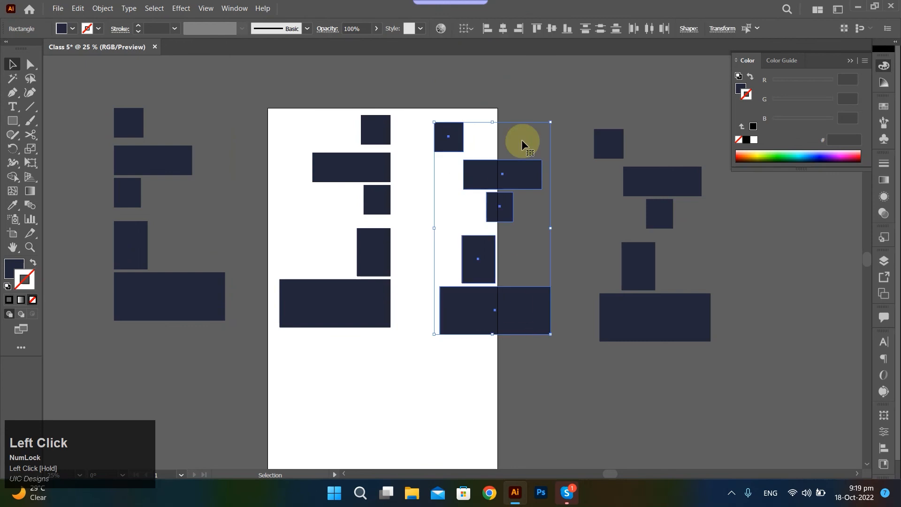
pyautogui.click(503, 30)
# Align the fourth set of rectangles by their vertical centres
pyautogui.moveTo(583, 85); pyautogui.dragTo(735, 408)
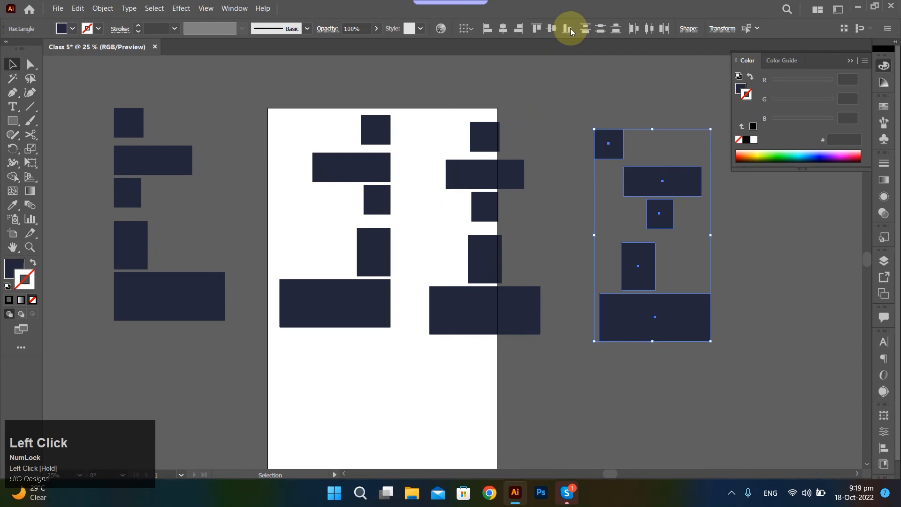
pyautogui.click(552, 28)
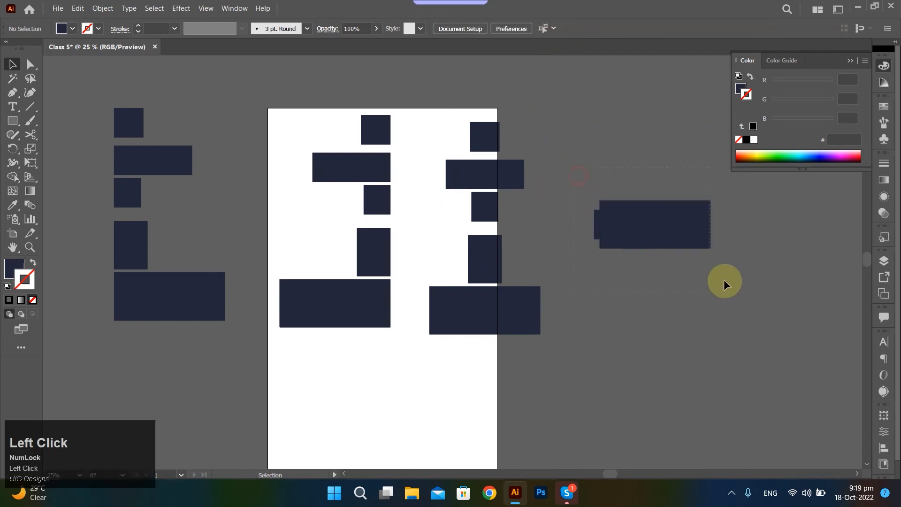
# Swap the fill and stroke of the overlapping fourth set so that only the rectangles' outlines are drawn
pyautogui.click(10, 271)
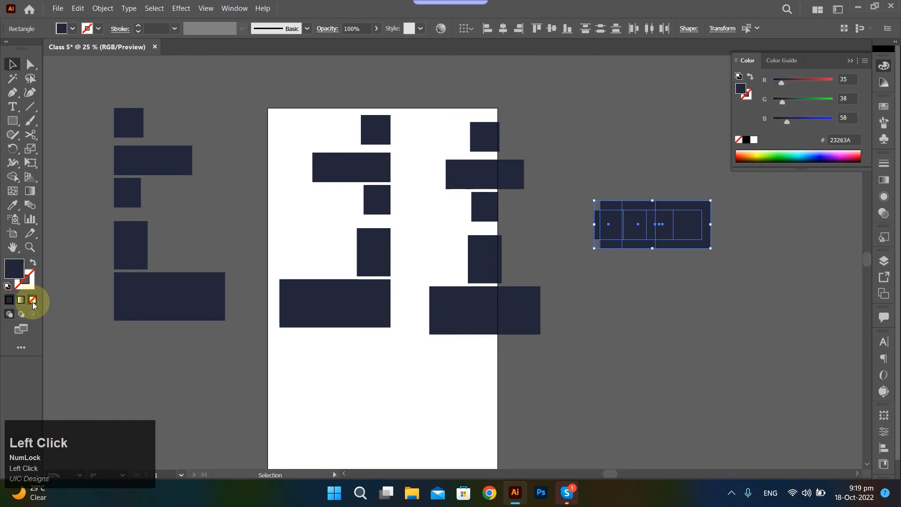
pyautogui.click(33, 300)
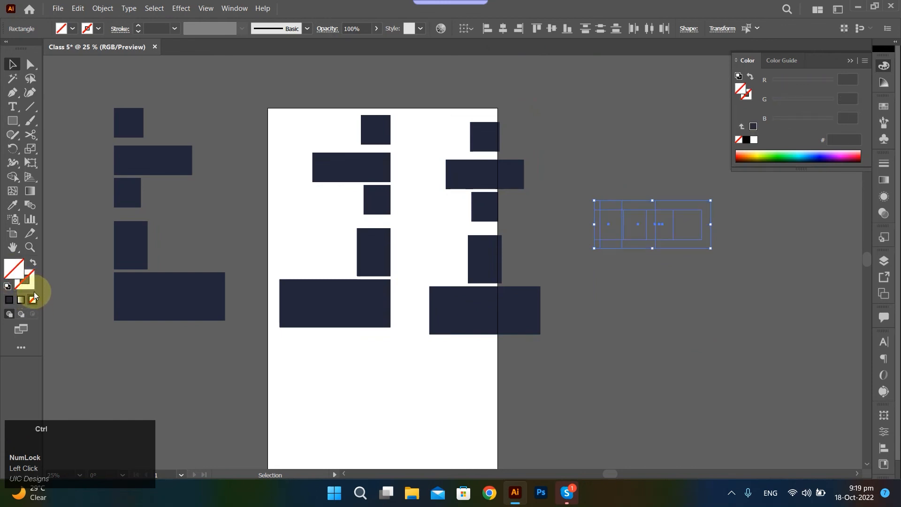
pyautogui.hotkey('ctrl', 'z')
pyautogui.click(32, 264)
pyautogui.click(652, 281)
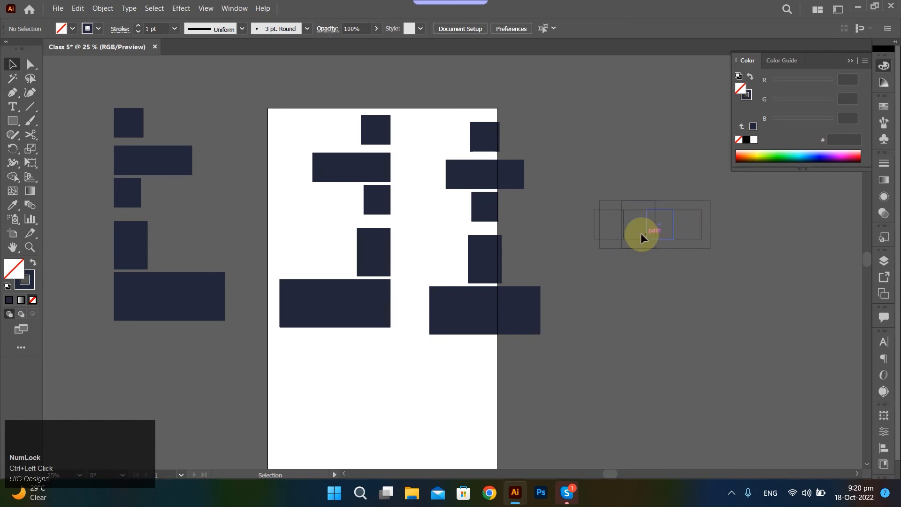
pyautogui.moveTo(582, 193); pyautogui.dragTo(782, 290)
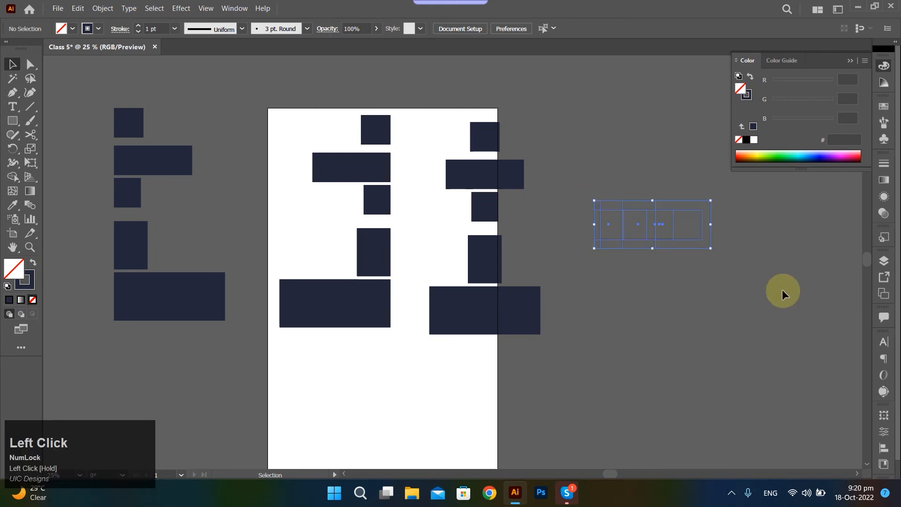
# Undo the fourth set's colour swap and vertical-centre alignment, and delete that set of rectangles
pyautogui.hotkey('ctrl', 'z')
pyautogui.hotkey('ctrl', 'z')
pyautogui.hotkey('ctrl', 'z')
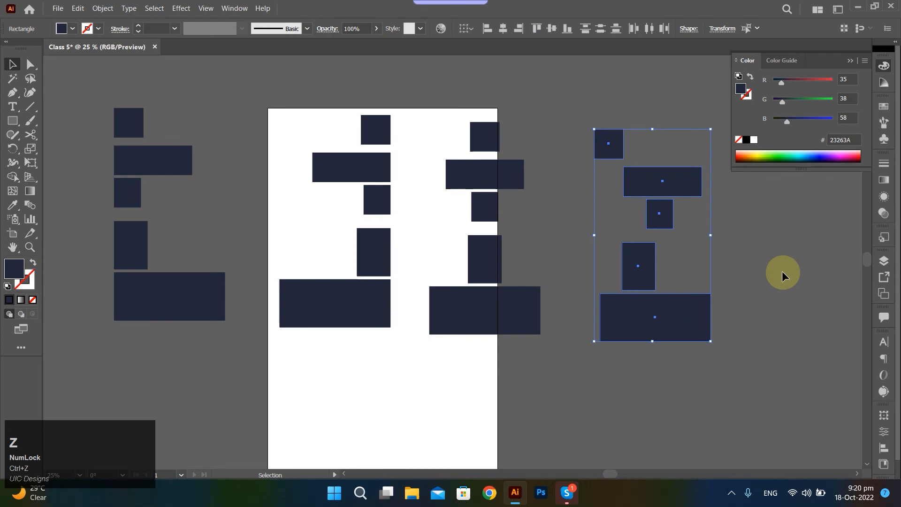
pyautogui.keyDown('alt'); pyautogui.scroll(-1, 647, 239); pyautogui.keyUp('alt')
pyautogui.keyDown('alt'); pyautogui.scroll(-1, 648, 240); pyautogui.keyUp('alt')
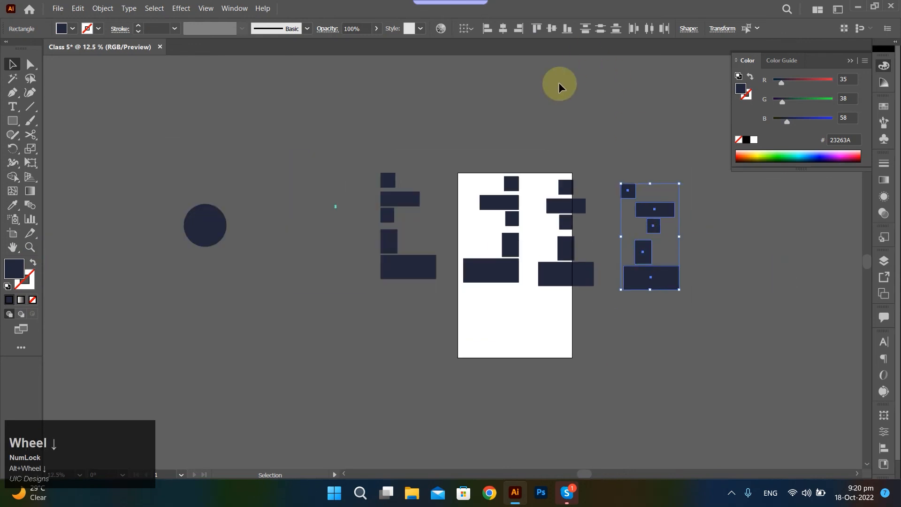
pyautogui.click(614, 131)
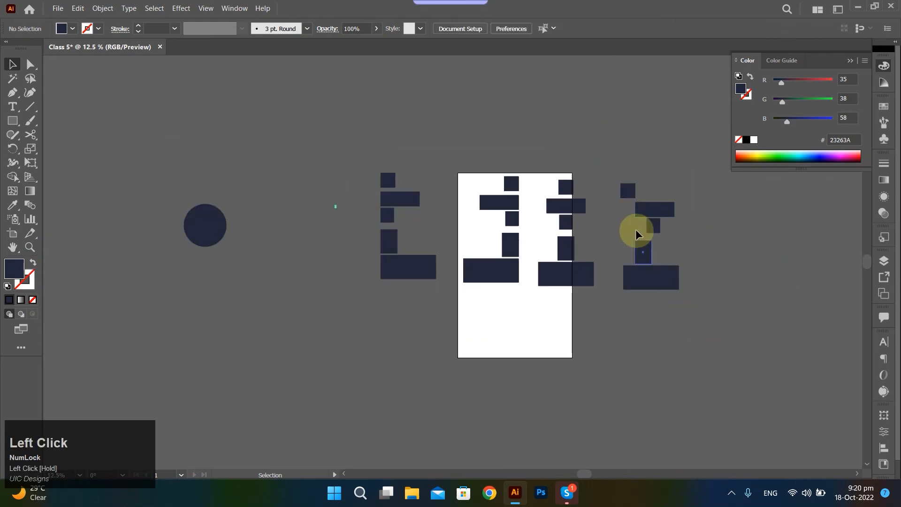
pyautogui.moveTo(663, 247); pyautogui.dragTo(689, 282)
pyautogui.press('Delete')
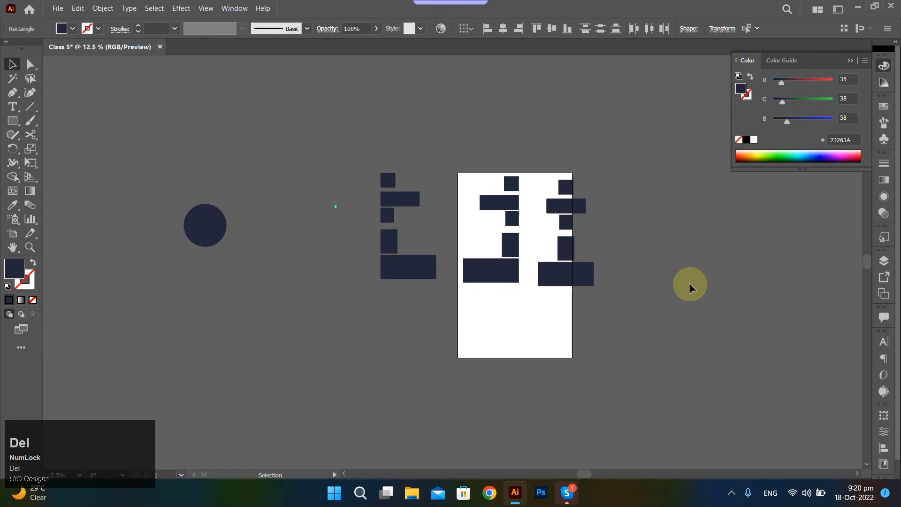
# Duplicate the three remaining rectangle sets below the originals, rotate the copies 90° clockwise and place them beneath the first set
pyautogui.click(567, 270)
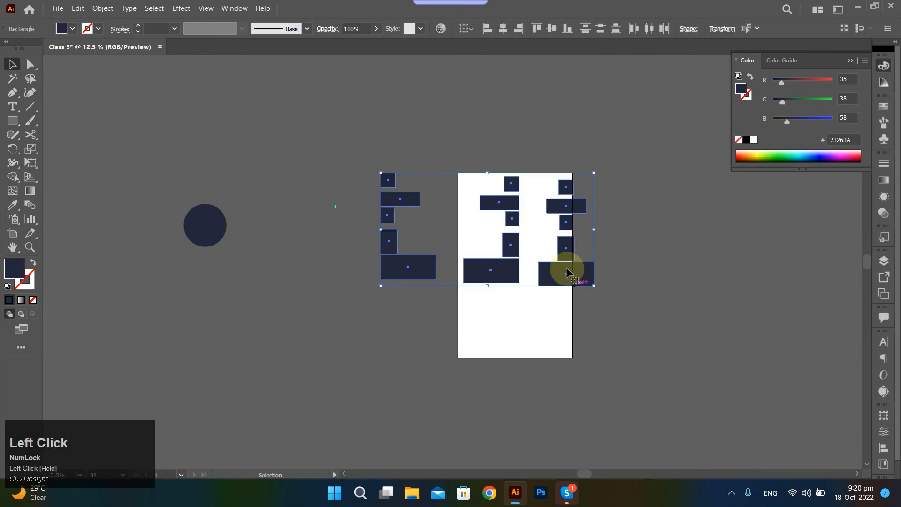
pyautogui.keyDown('alt'); pyautogui.moveTo(568, 274); pyautogui.dragTo(556, 427); pyautogui.keyUp('alt')
pyautogui.scroll(-3, 557, 342)
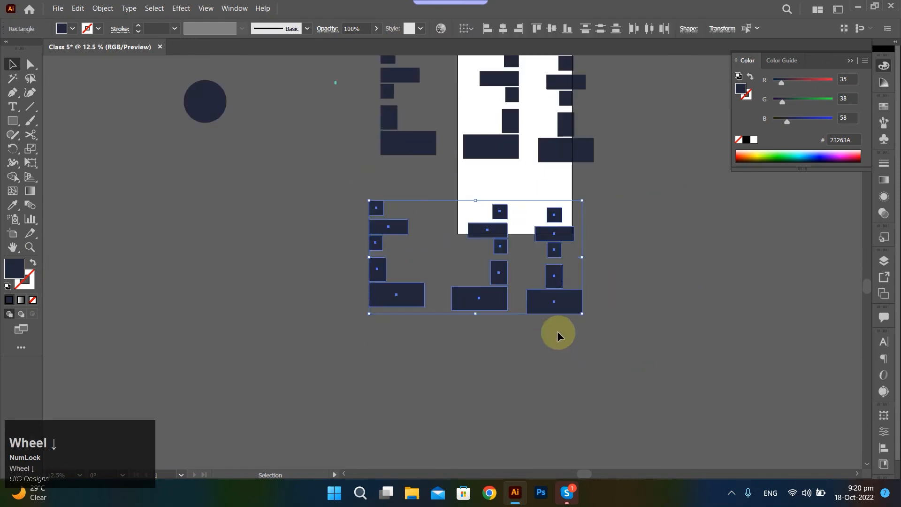
pyautogui.keyDown('shift'); pyautogui.moveTo(588, 203); pyautogui.dragTo(563, 409); pyautogui.keyUp('shift')
pyautogui.moveTo(435, 265); pyautogui.dragTo(390, 294)
pyautogui.scroll(1, 495, 219)
pyautogui.scroll(-1, 495, 219)
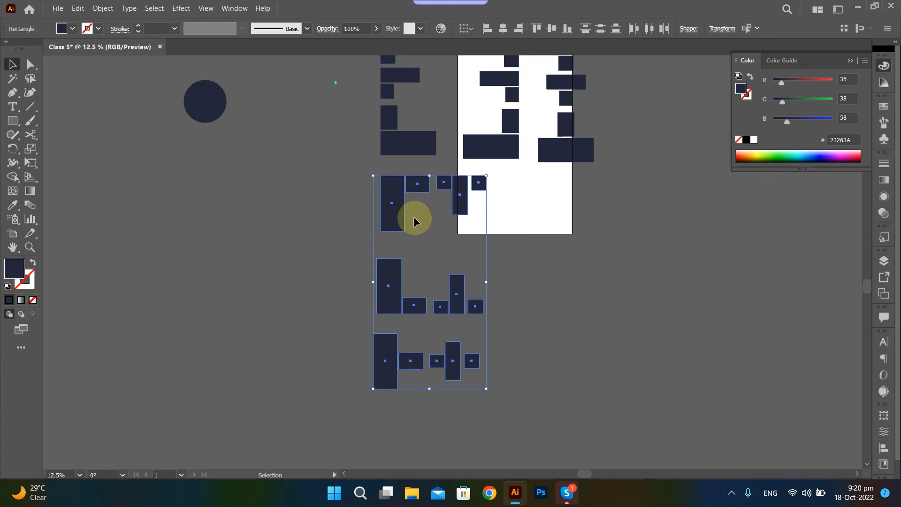
# Move the four smaller rectangles in the first rotated row down to different heights
pyautogui.click(348, 199)
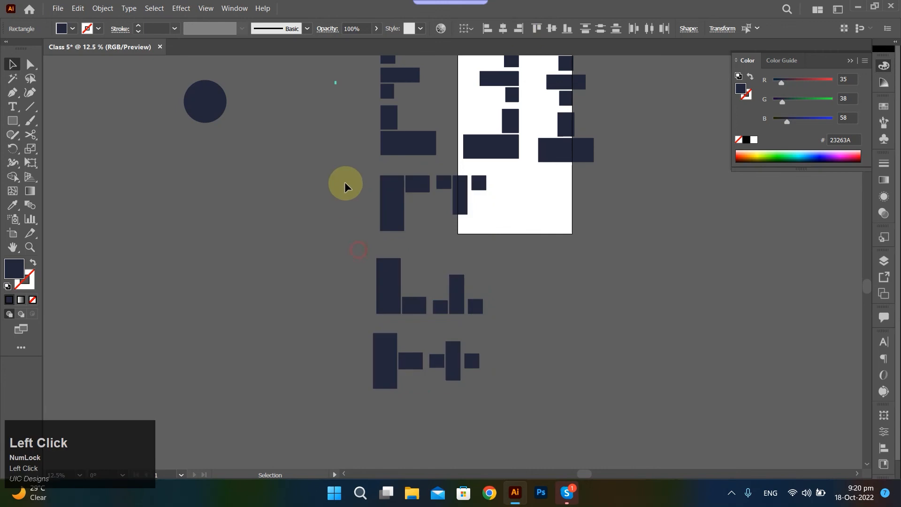
pyautogui.moveTo(358, 169); pyautogui.dragTo(507, 239)
pyautogui.scroll(3, 453, 187)
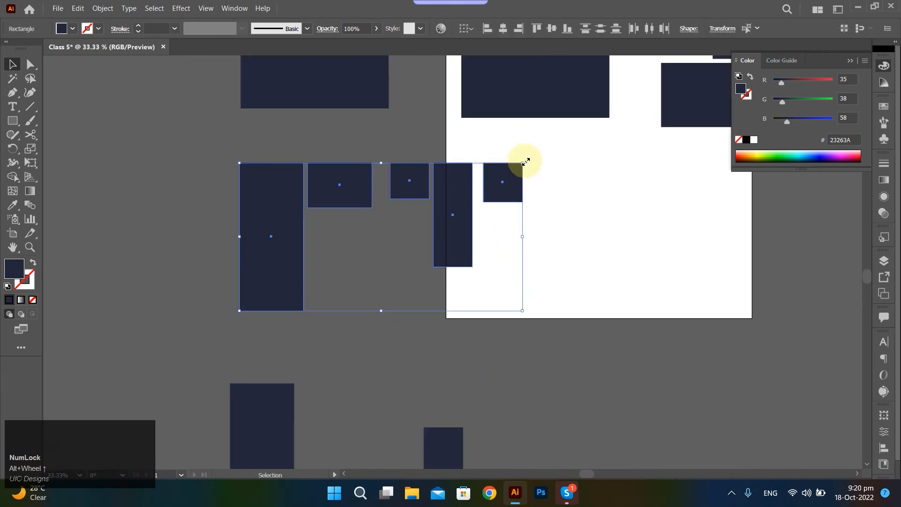
pyautogui.press('shift')
pyautogui.click(376, 205)
pyautogui.moveTo(371, 168); pyautogui.dragTo(367, 226)
pyautogui.moveTo(399, 192); pyautogui.dragTo(406, 238)
pyautogui.moveTo(350, 236); pyautogui.dragTo(360, 242)
pyautogui.moveTo(493, 194); pyautogui.dragTo(459, 268)
pyautogui.moveTo(447, 306); pyautogui.dragTo(461, 327)
# Align the five rectangles of the first rotated row by their top edges
pyautogui.moveTo(213, 161); pyautogui.dragTo(540, 305)
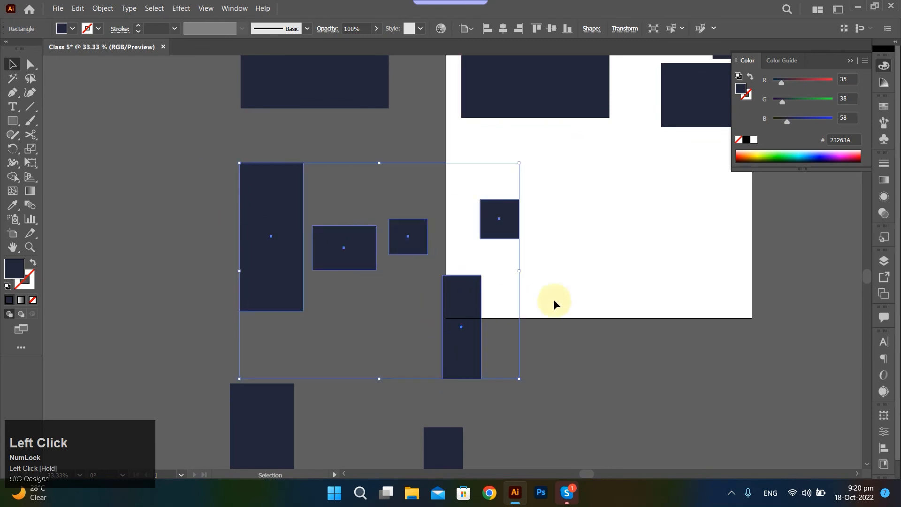
pyautogui.click(530, 31)
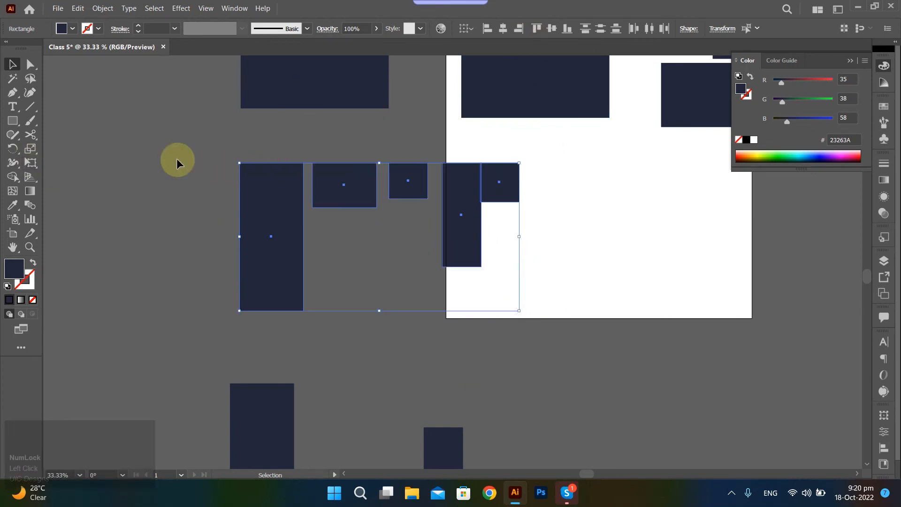
pyautogui.click(641, 169)
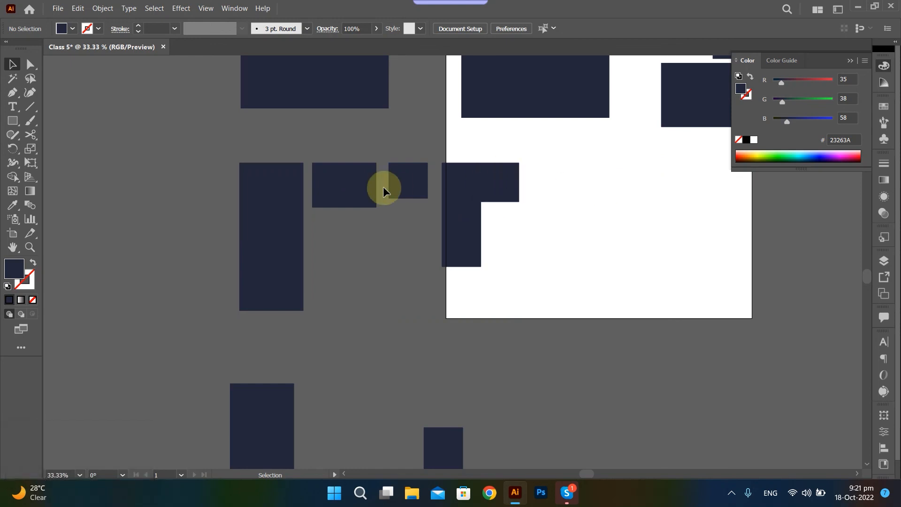
pyautogui.moveTo(279, 153); pyautogui.dragTo(530, 225)
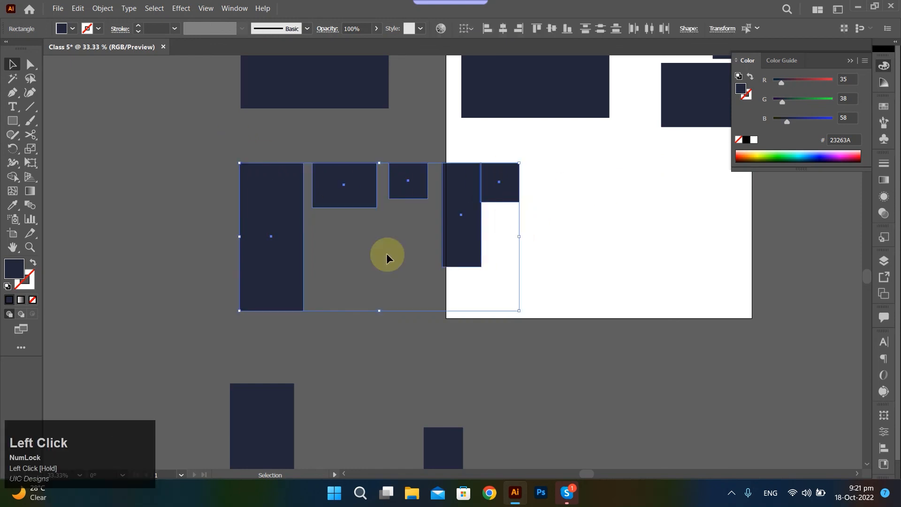
# Raise three rectangles of the second rotated row out of line and align all five by their bottom edges
pyautogui.scroll(-5, 382, 249)
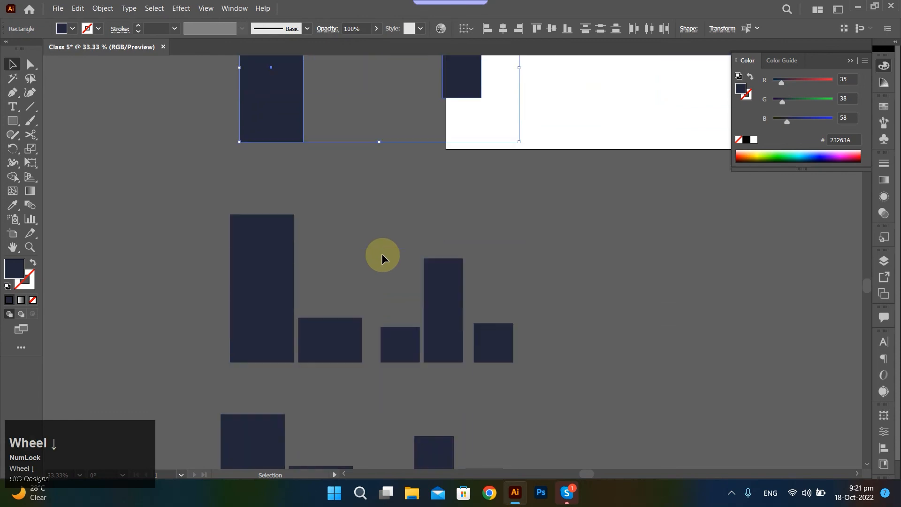
pyautogui.moveTo(329, 288); pyautogui.dragTo(333, 217)
pyautogui.moveTo(400, 311); pyautogui.dragTo(400, 243)
pyautogui.moveTo(445, 248); pyautogui.dragTo(438, 203)
pyautogui.moveTo(153, 185); pyautogui.dragTo(588, 358)
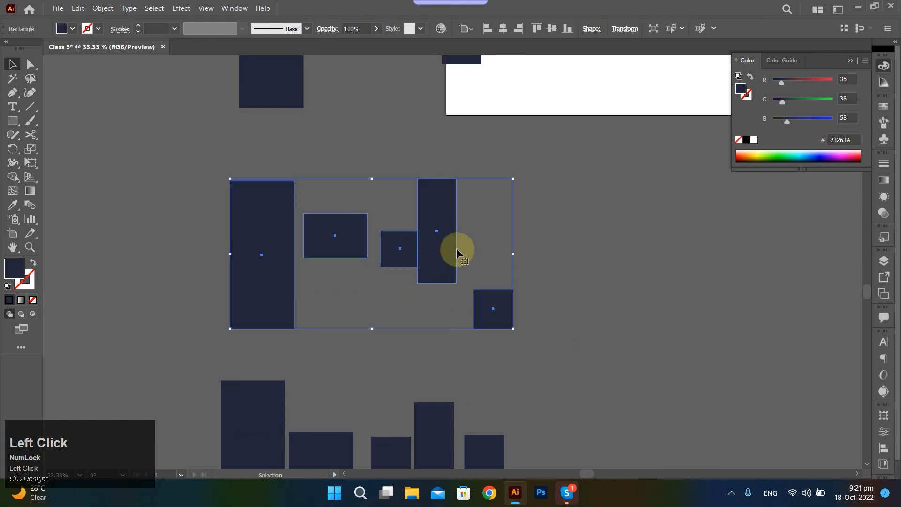
pyautogui.click(567, 29)
pyautogui.click(576, 338)
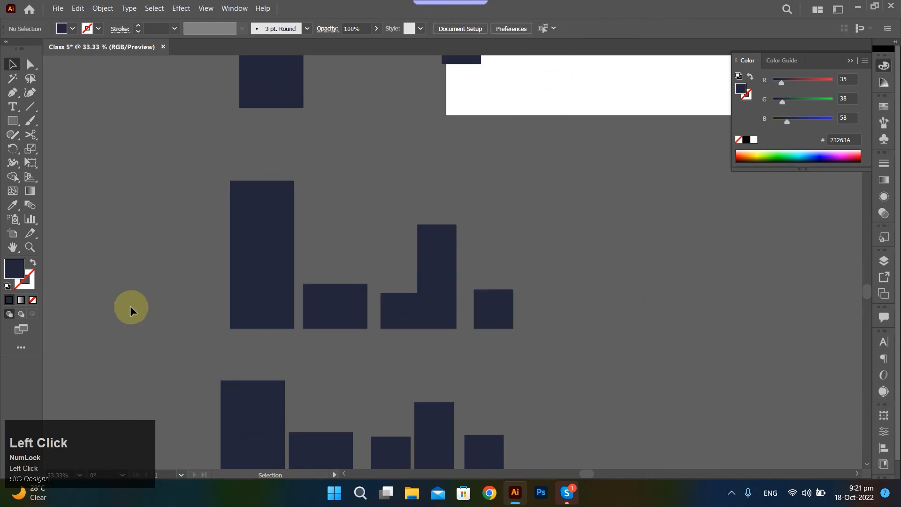
# Scatter the smaller rectangles of the third rotated row to different heights and align all five by their vertical centres
pyautogui.scroll(-5, 785, 382)
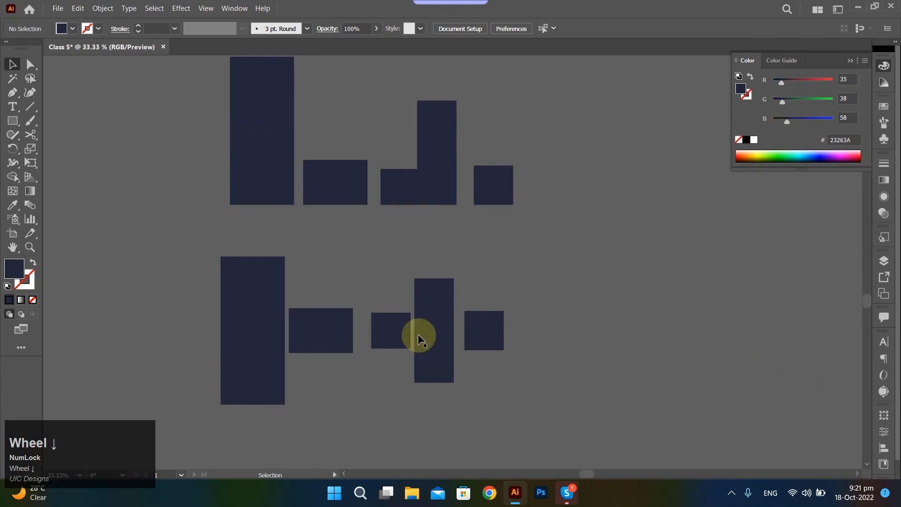
pyautogui.scroll(-1, 386, 329)
pyautogui.moveTo(328, 311); pyautogui.dragTo(366, 232)
pyautogui.moveTo(381, 304); pyautogui.dragTo(340, 322)
pyautogui.moveTo(454, 284); pyautogui.dragTo(439, 320)
pyautogui.moveTo(338, 328); pyautogui.dragTo(302, 322)
pyautogui.moveTo(385, 252); pyautogui.dragTo(381, 262)
pyautogui.moveTo(417, 338); pyautogui.dragTo(426, 334)
pyautogui.moveTo(181, 269); pyautogui.dragTo(660, 390)
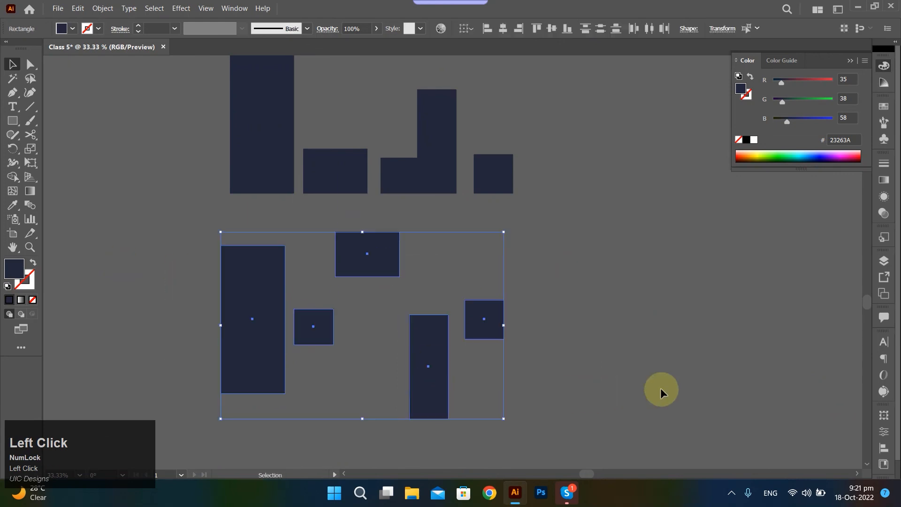
pyautogui.click(553, 33)
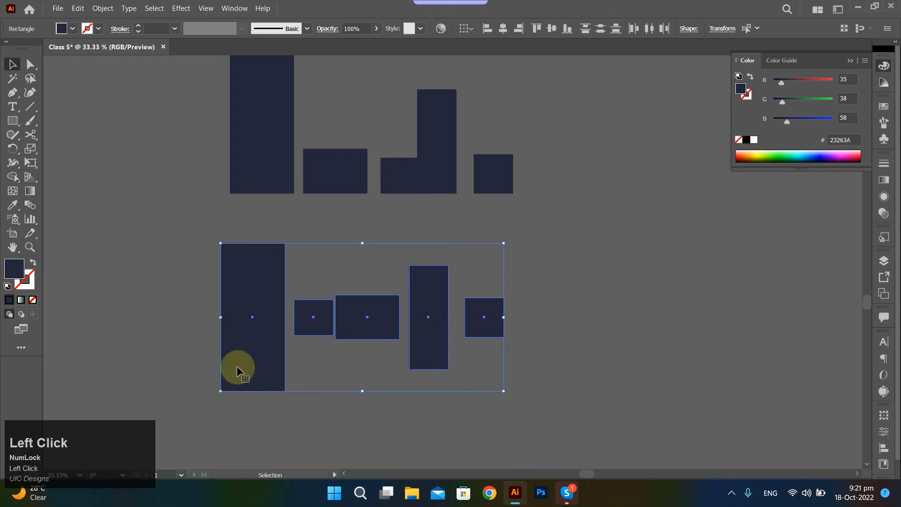
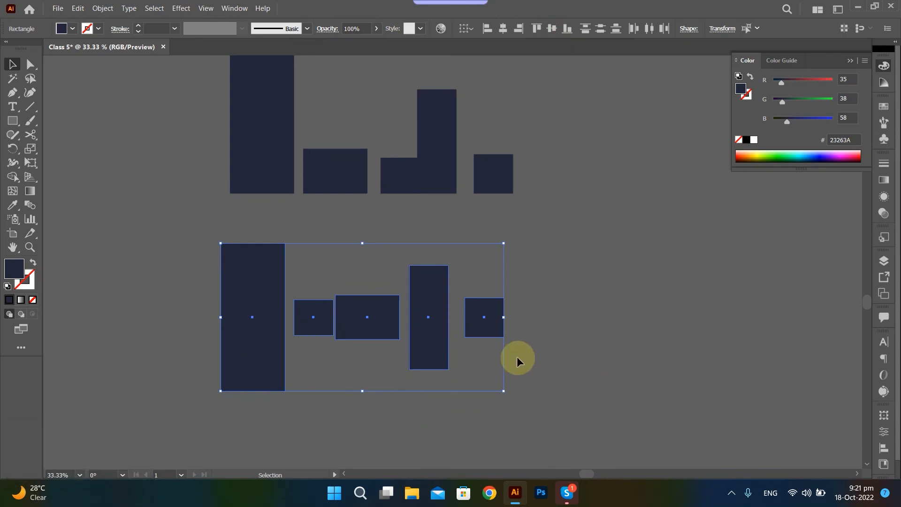
# Clear the artboard by moving the rectangle sets and the small star off it, and move the dark circle over to the artboard
pyautogui.hotkey('ctrl', 'Tab')
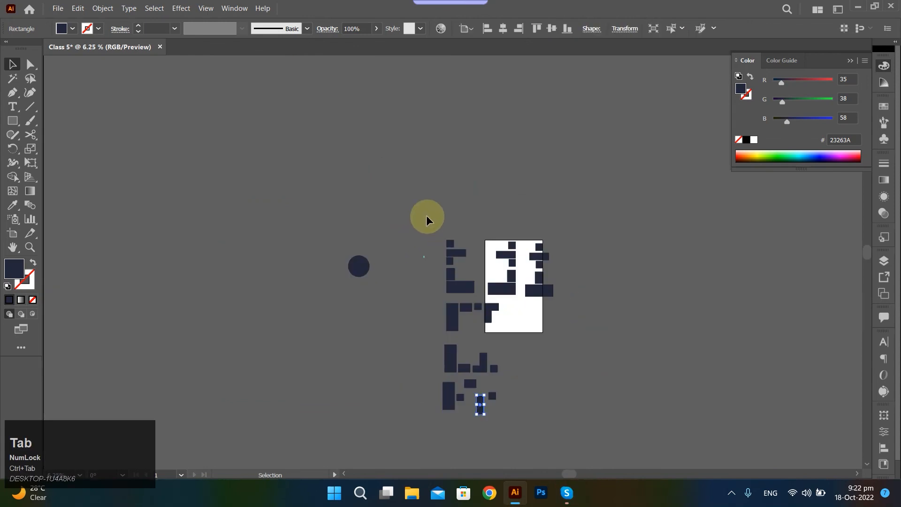
pyautogui.moveTo(426, 215); pyautogui.dragTo(567, 328)
pyautogui.keyDown('alt'); pyautogui.scroll(4, 514, 276); pyautogui.keyUp('alt')
pyautogui.keyDown('alt'); pyautogui.scroll(-1, 515, 280); pyautogui.keyUp('alt')
pyautogui.hscroll(-3, 122, 244)
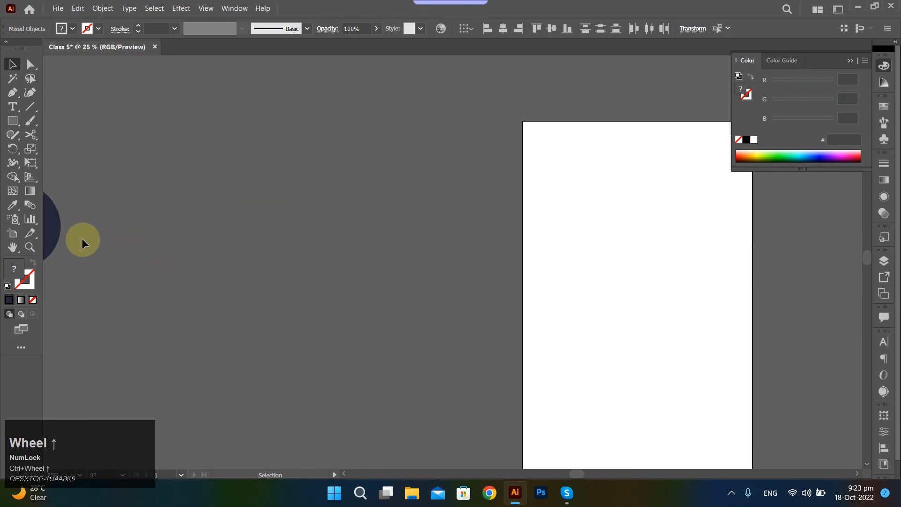
pyautogui.moveTo(53, 227); pyautogui.dragTo(605, 231)
# Duplicate the dark circle four times, spreading the five circles over the artboard and its edge
pyautogui.keyDown('ctrl'); pyautogui.hscroll(3, 601, 233); pyautogui.keyUp('ctrl')
pyautogui.keyDown('alt'); pyautogui.moveTo(424, 220); pyautogui.dragTo(464, 298); pyautogui.keyUp('alt')
pyautogui.scroll(-3, 554, 268)
pyautogui.keyDown('alt'); pyautogui.moveTo(566, 246); pyautogui.dragTo(623, 335); pyautogui.keyUp('alt')
# Enlarge the upper-right circle and shrink the three lower circles about their centres, each to a different size
pyautogui.click(575, 154)
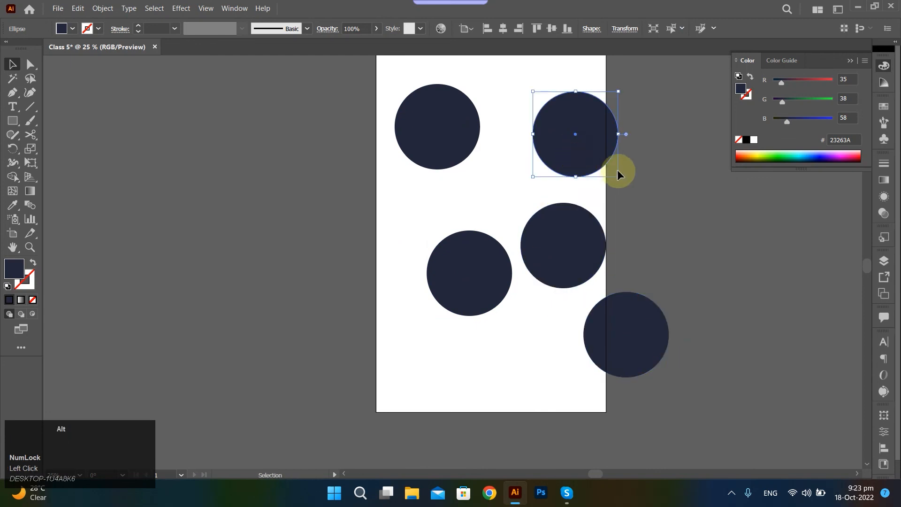
pyautogui.keyDown('alt'); pyautogui.keyDown('shift'); pyautogui.moveTo(619, 177); pyautogui.dragTo(655, 209); pyautogui.keyUp('shift'); pyautogui.keyUp('alt')
pyautogui.click(488, 273)
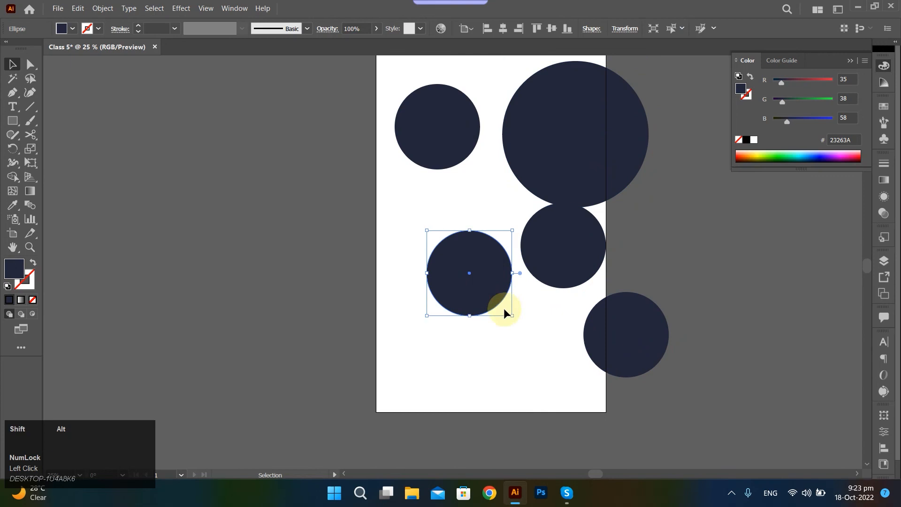
pyautogui.moveTo(513, 316); pyautogui.dragTo(511, 293)
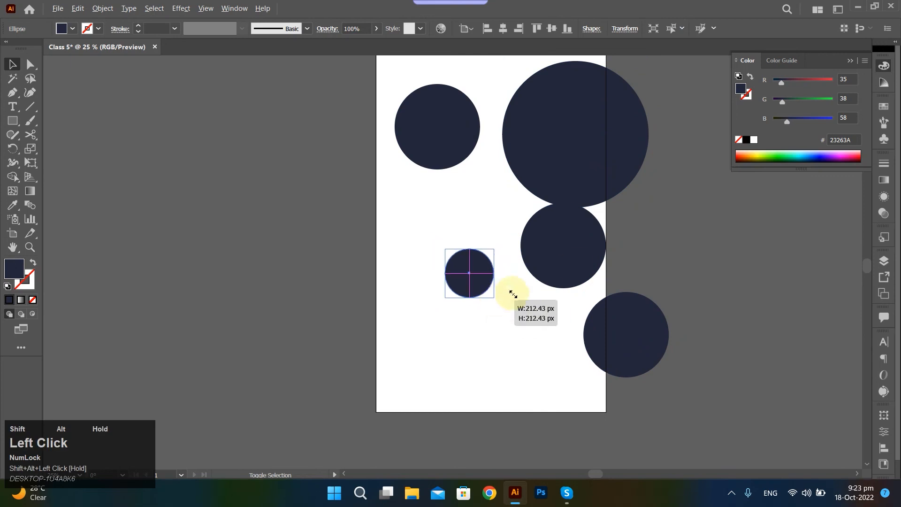
pyautogui.click(582, 280)
pyautogui.moveTo(606, 288)
pyautogui.keyDown('alt'); pyautogui.keyDown('shift'); pyautogui.mouseDown()
pyautogui.moveTo(590, 275)
pyautogui.moveTo(595, 282)
pyautogui.mouseUp(); pyautogui.keyUp('shift'); pyautogui.keyUp('alt')
pyautogui.click(630, 351)
pyautogui.moveTo(671, 378); pyautogui.dragTo(627, 336)
# Add three more resized circle copies in the free spaces, making eight scattered circles of different sizes
pyautogui.keyDown('alt'); pyautogui.moveTo(477, 285); pyautogui.dragTo(504, 324); pyautogui.keyUp('alt')
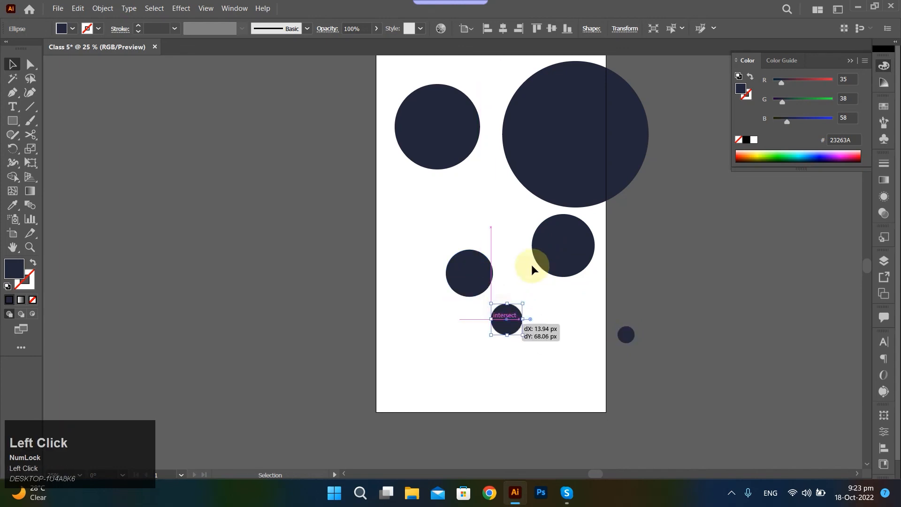
pyautogui.click(553, 248)
pyautogui.keyDown('alt'); pyautogui.moveTo(573, 268); pyautogui.dragTo(615, 312); pyautogui.keyUp('alt')
pyautogui.moveTo(553, 284); pyautogui.dragTo(378, 250)
pyautogui.keyDown('alt'); pyautogui.keyDown('shift'); pyautogui.moveTo(429, 276); pyautogui.dragTo(429, 332); pyautogui.keyUp('shift'); pyautogui.keyUp('alt')
pyautogui.click(451, 356)
# Align the eight circles by their left edges, show the rulers and place a vertical guide along that shared edge
pyautogui.scroll(-2, 451, 356)
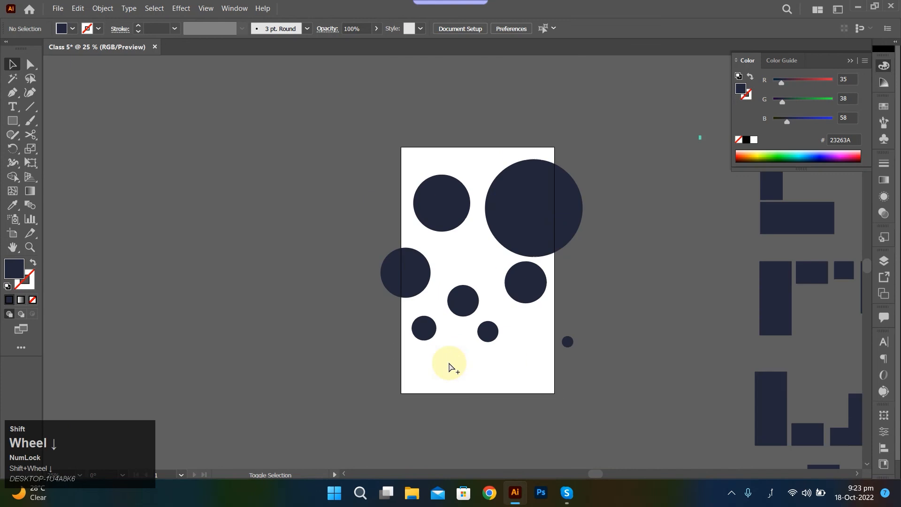
pyautogui.keyDown('shift'); pyautogui.moveTo(388, 207); pyautogui.dragTo(632, 368); pyautogui.keyUp('shift')
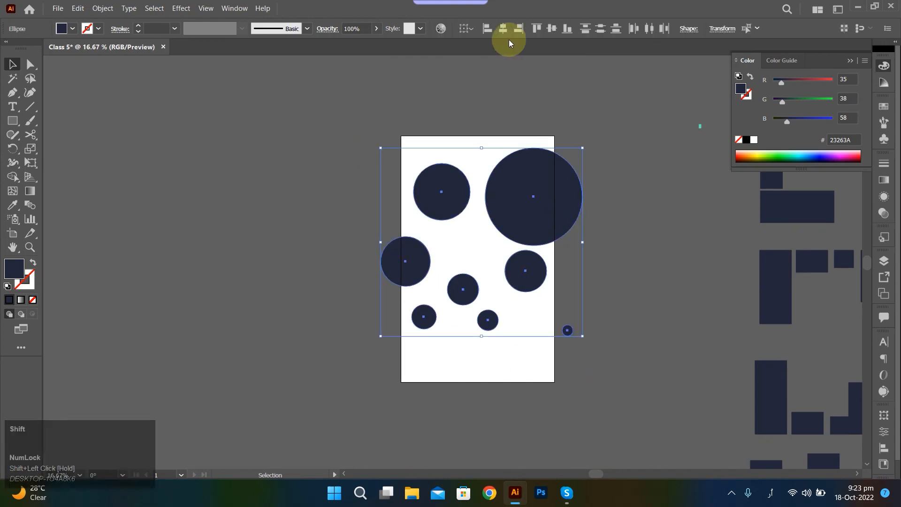
pyautogui.click(490, 28)
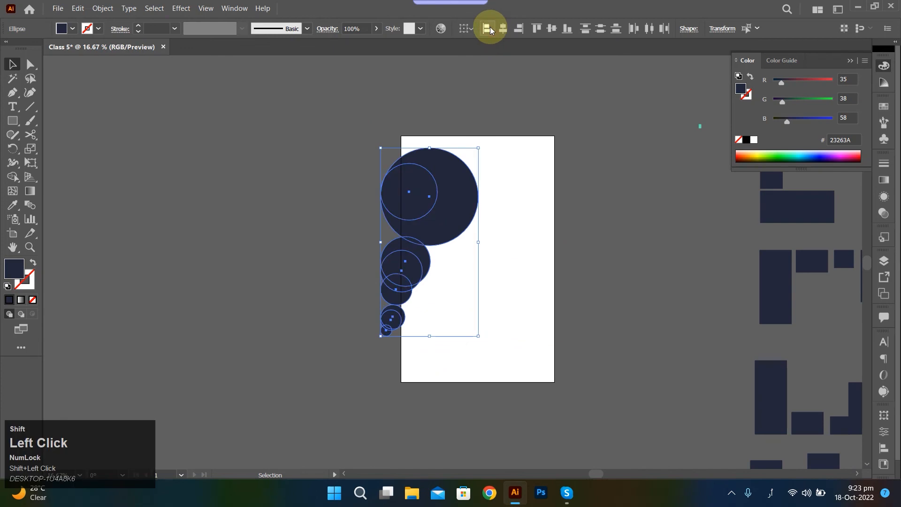
pyautogui.keyDown('shift'); pyautogui.click(516, 248); pyautogui.keyUp('shift')
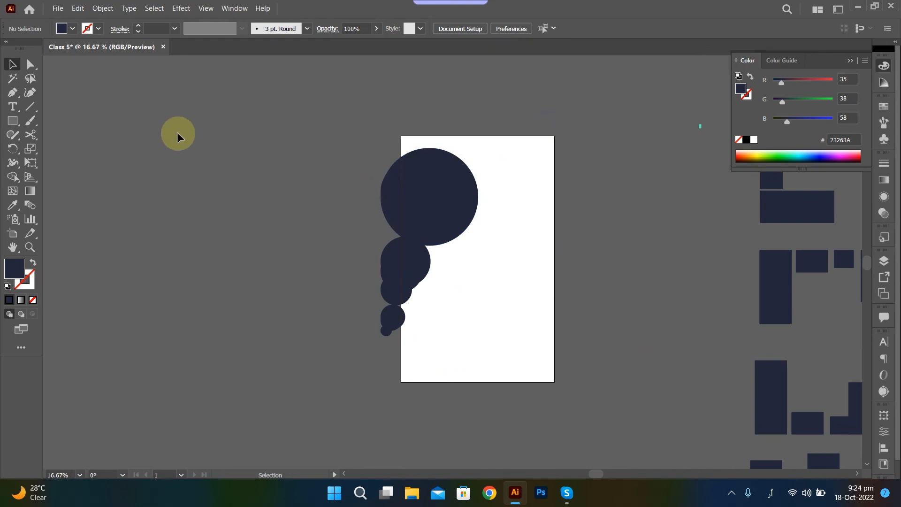
pyautogui.hotkey('ctrl', 'shift', 'r')
pyautogui.moveTo(47, 170); pyautogui.dragTo(173, 174)
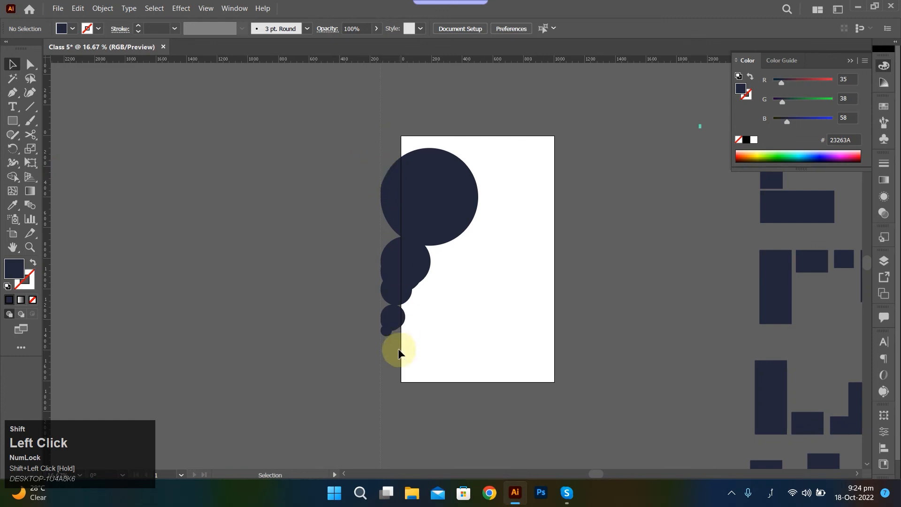
# Undo the vertical guide and move the left-aligned circles onto the artboard
pyautogui.hotkey('ctrl', 'shift', 'z')
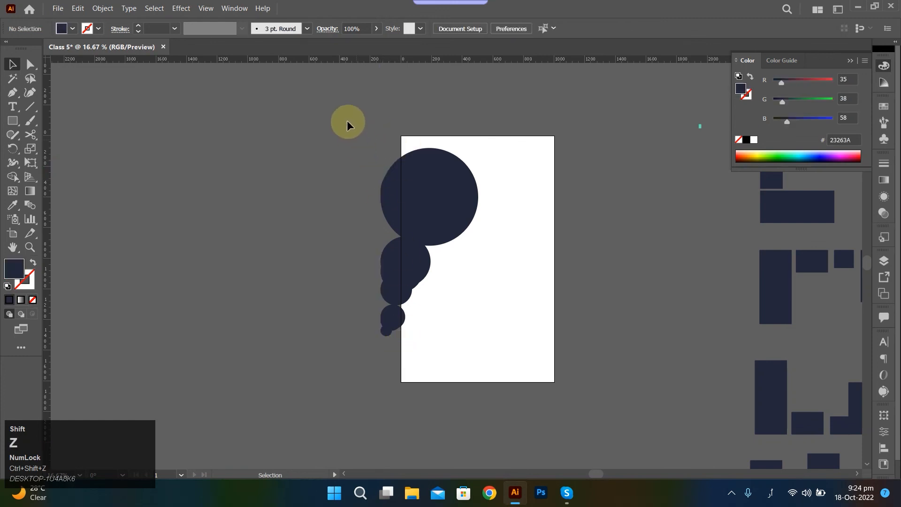
pyautogui.moveTo(347, 120); pyautogui.dragTo(498, 349)
pyautogui.moveTo(431, 206); pyautogui.dragTo(475, 209)
pyautogui.click(388, 136)
pyautogui.moveTo(388, 137); pyautogui.dragTo(548, 374)
pyautogui.click(384, 211)
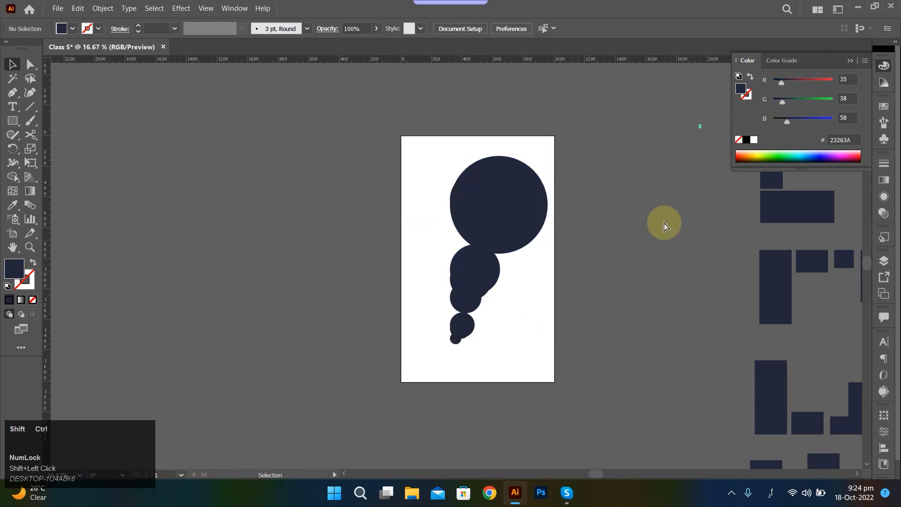
# Undo the move and the left alignment so the eight circles are scattered again
pyautogui.hotkey('ctrl', 'shift', 'z')
pyautogui.hotkey('ctrl', 'shift', 'z')
pyautogui.moveTo(288, 145); pyautogui.dragTo(606, 381)
pyautogui.click(324, 252)
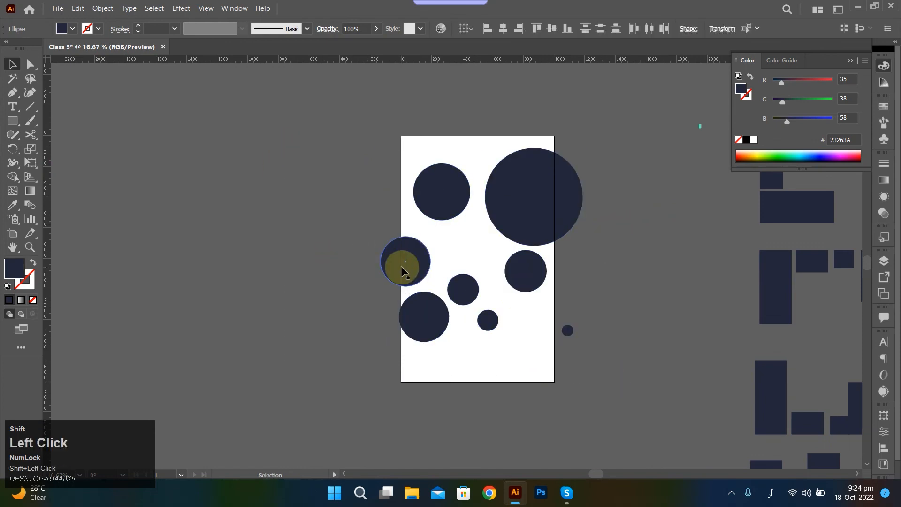
# Spread the circles sideways, moving two to the left of the artboard and the four small ones to its right in descending size
pyautogui.moveTo(415, 255); pyautogui.dragTo(355, 185)
pyautogui.moveTo(434, 341); pyautogui.dragTo(310, 270)
pyautogui.moveTo(529, 280); pyautogui.dragTo(620, 215)
pyautogui.moveTo(463, 296); pyautogui.dragTo(666, 239)
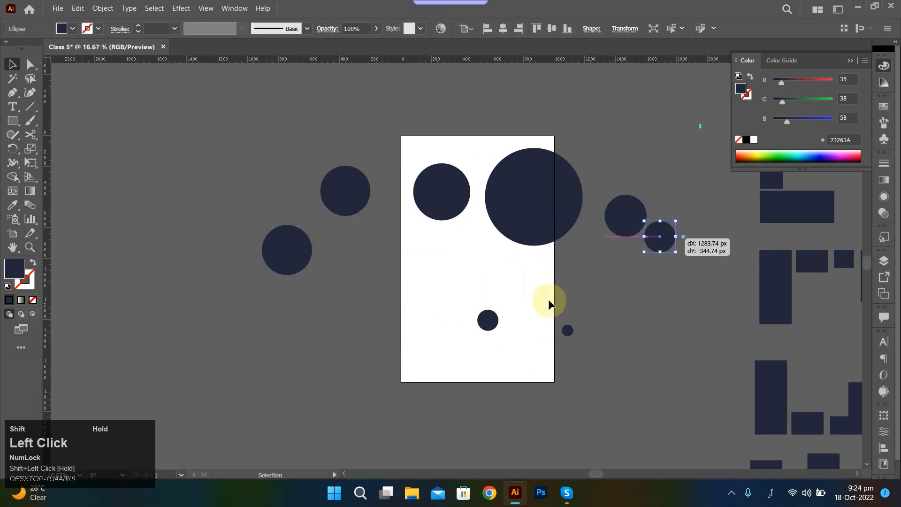
pyautogui.moveTo(498, 327); pyautogui.dragTo(656, 287)
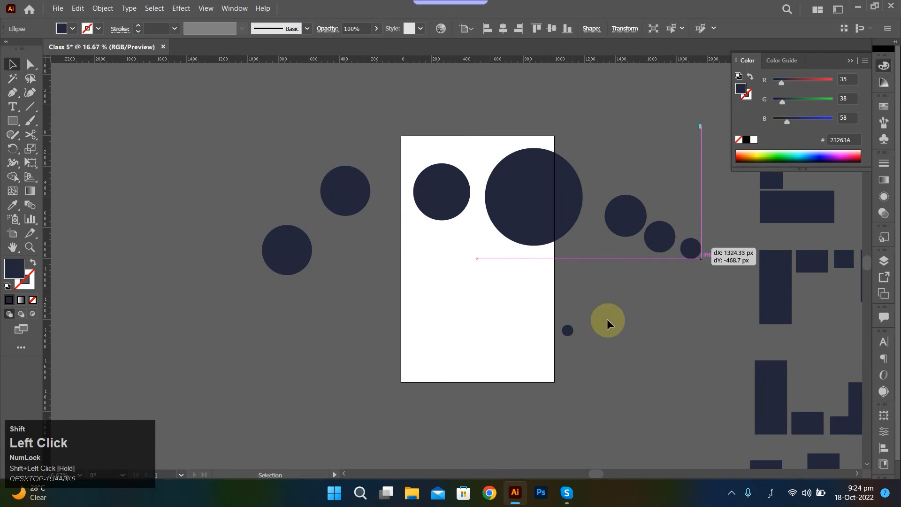
pyautogui.moveTo(568, 332); pyautogui.dragTo(711, 265)
# Align all eight circles on their vertical centres after trying the top-edge and bottom-edge alignments
pyautogui.moveTo(241, 153); pyautogui.dragTo(705, 326)
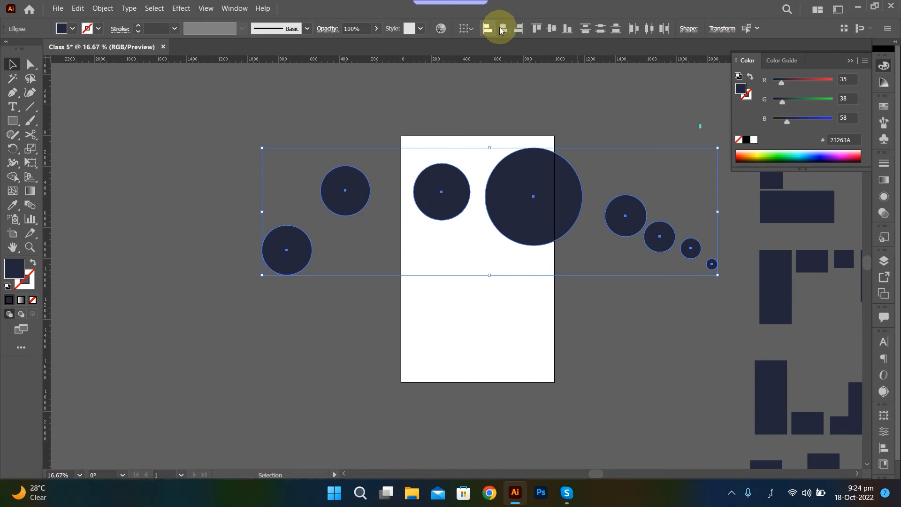
pyautogui.keyDown('shift'); pyautogui.click(537, 29); pyautogui.keyUp('shift')
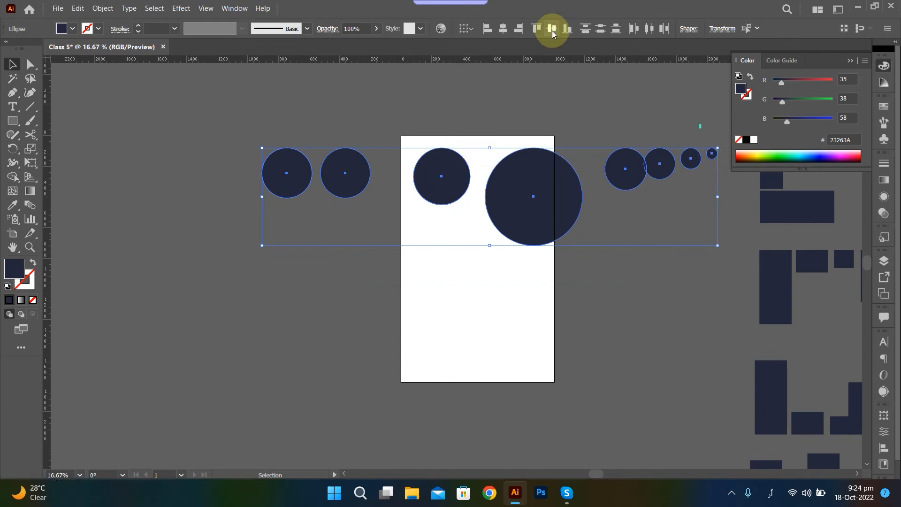
pyautogui.keyDown('shift'); pyautogui.click(567, 28); pyautogui.keyUp('shift')
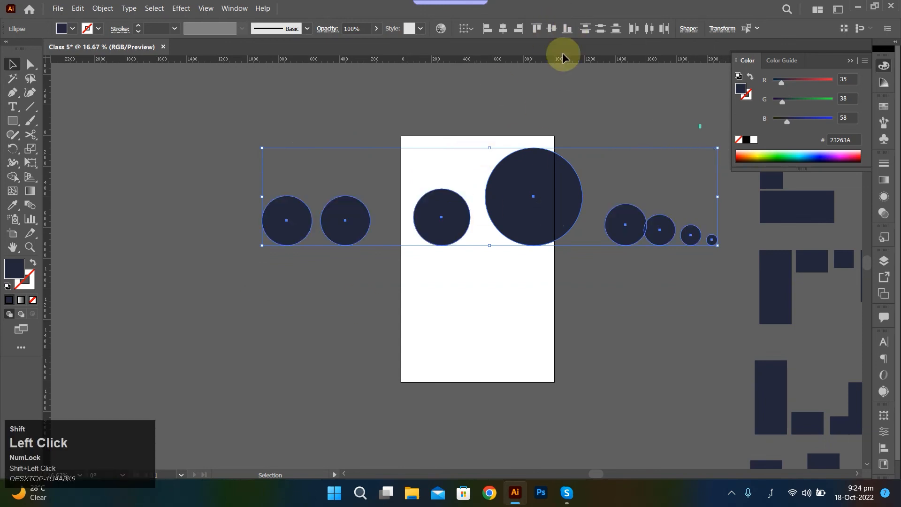
pyautogui.click(552, 29)
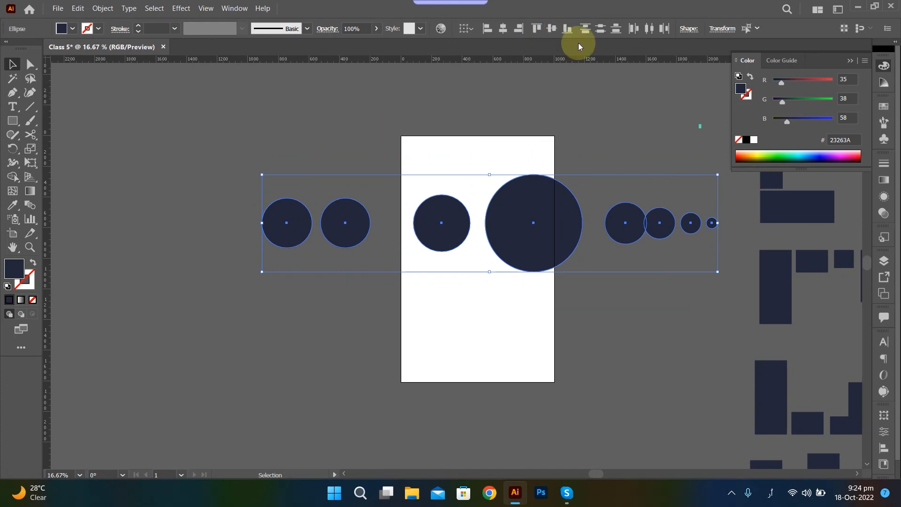
pyautogui.keyDown('shift'); pyautogui.click(554, 33); pyautogui.keyUp('shift')
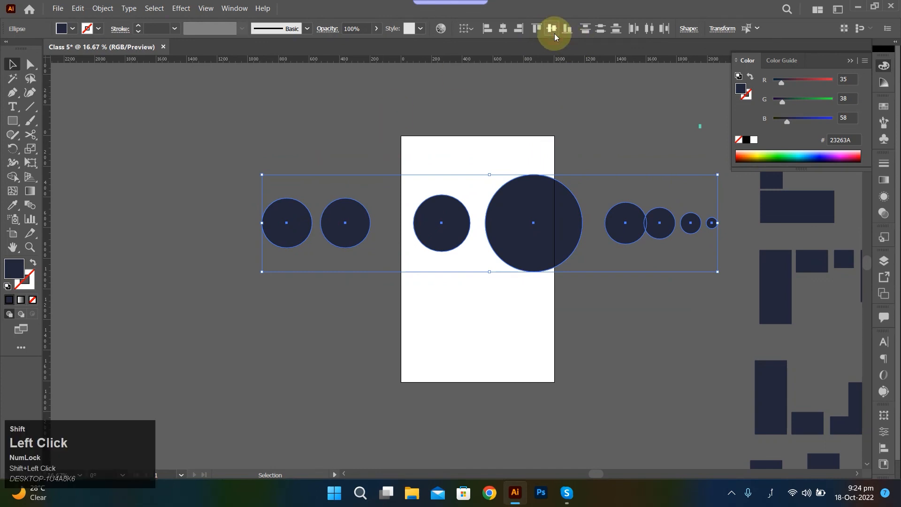
# Try aligning the eight circles on their horizontal centres as a concentric stack, and undo it
pyautogui.click(504, 32)
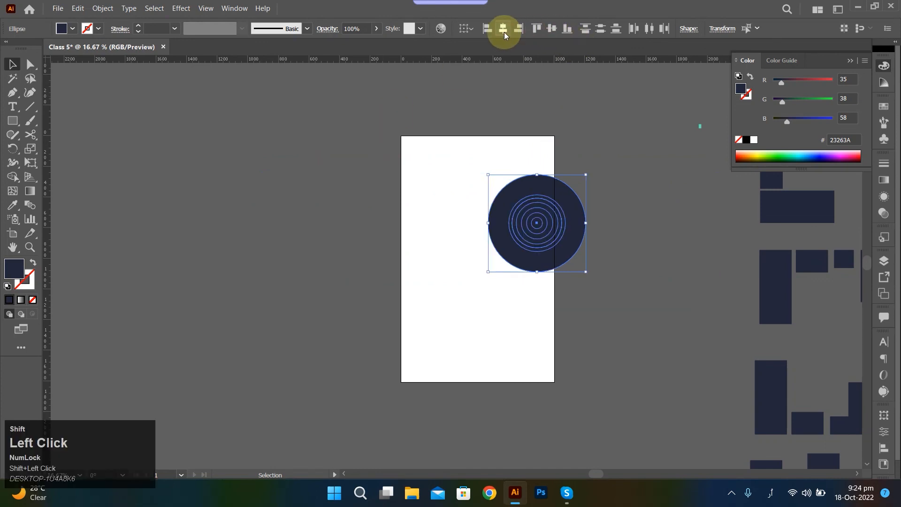
pyautogui.click(536, 141)
pyautogui.click(534, 238)
pyautogui.moveTo(534, 239); pyautogui.dragTo(485, 249)
pyautogui.hotkey('ctrl', 'z')
pyautogui.hotkey('ctrl', 'z')
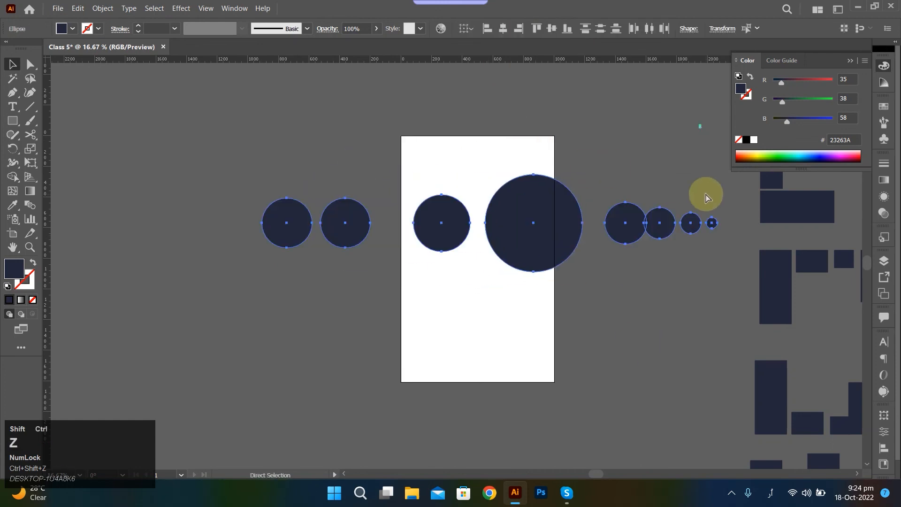
pyautogui.click(187, 230)
# Fill the leftmost circle of the row with blue 1B38C9
pyautogui.click(293, 237)
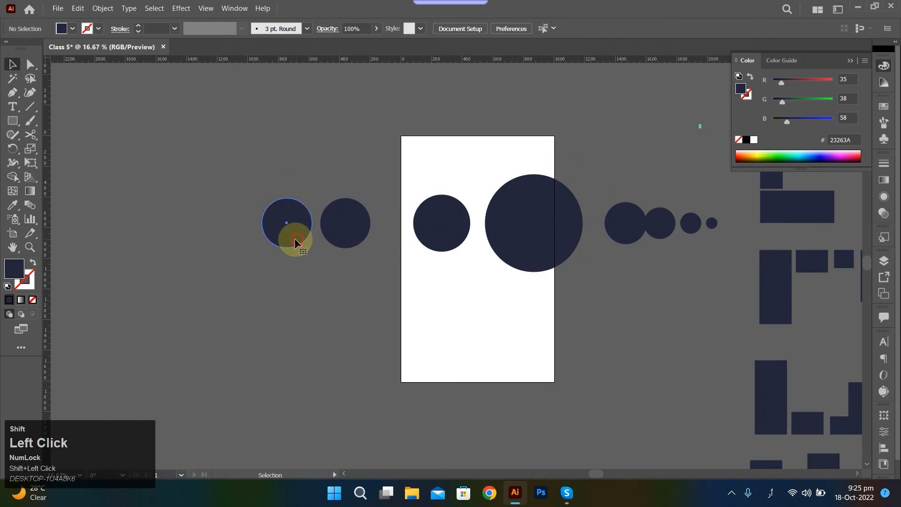
pyautogui.click(16, 272)
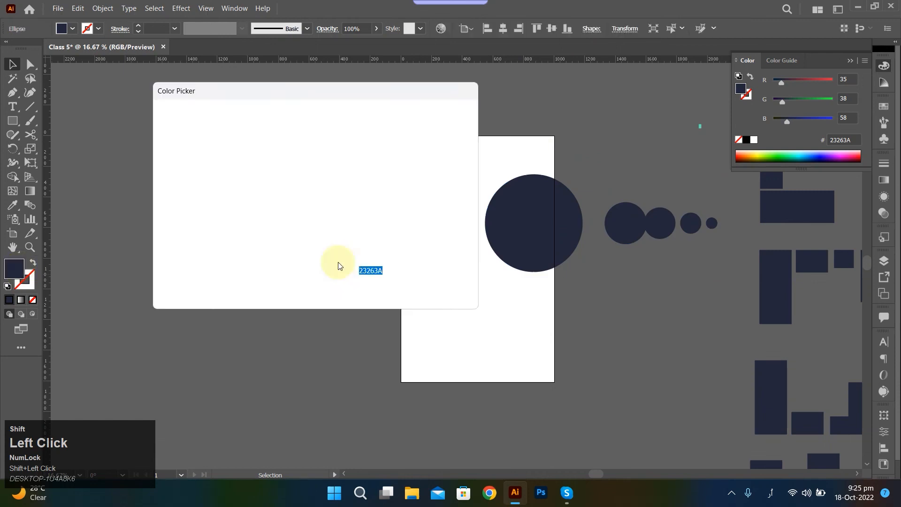
pyautogui.click(291, 156)
pyautogui.click(431, 127)
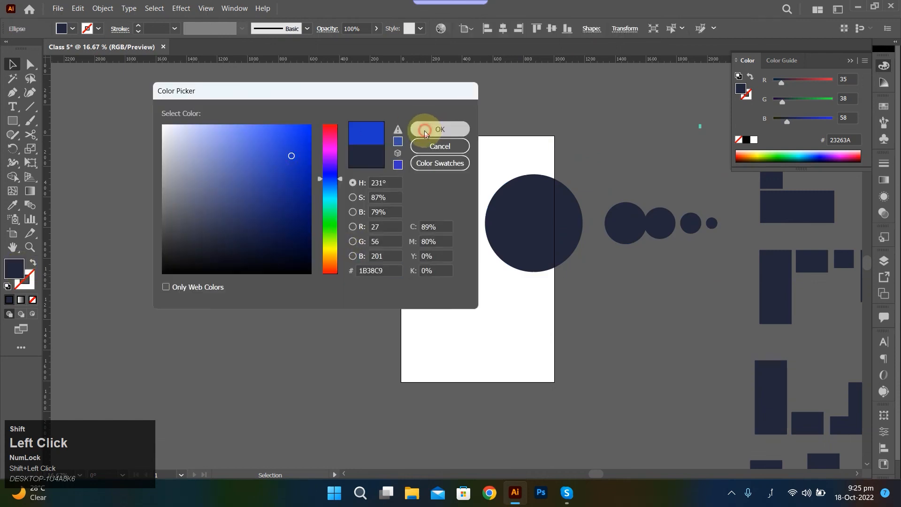
# Fill the second circle from the left with red EF0C38
pyautogui.doubleClick(335, 240)
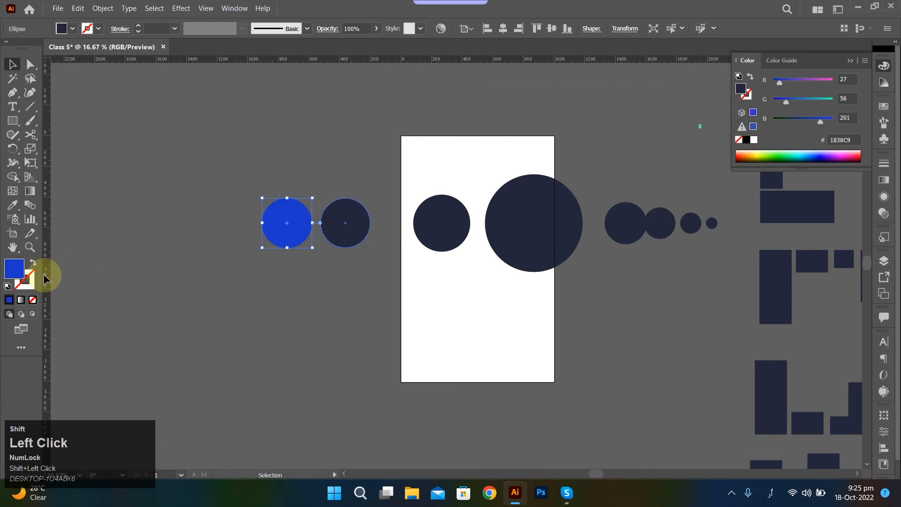
pyautogui.click(13, 271)
pyautogui.press('Escape')
pyautogui.click(12, 277)
pyautogui.doubleClick(14, 277)
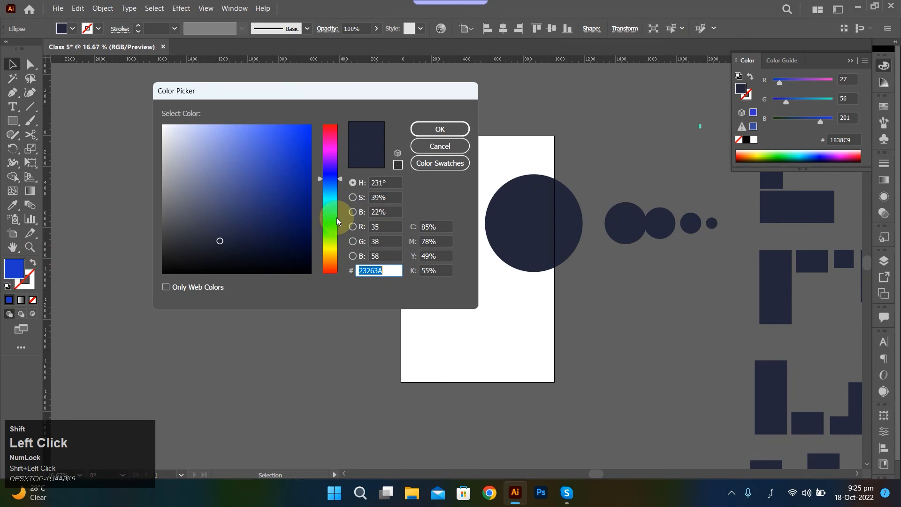
pyautogui.click(334, 132)
pyautogui.click(304, 132)
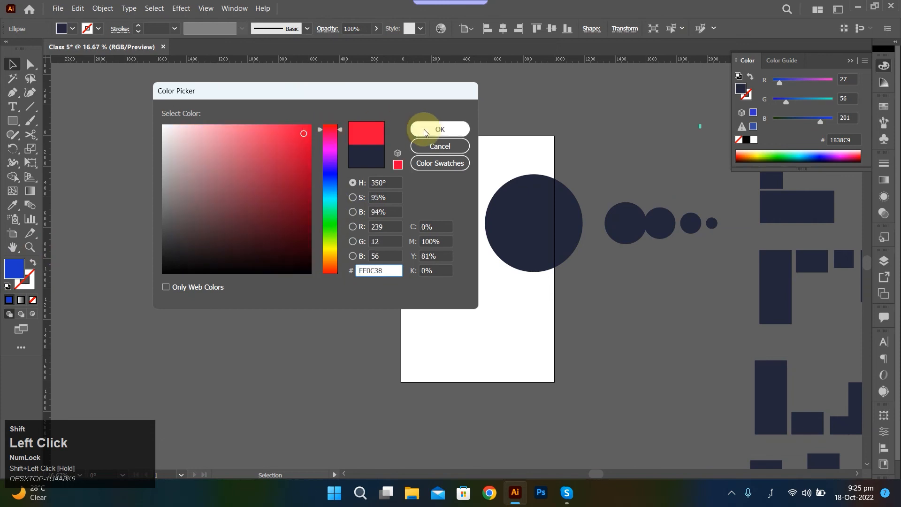
pyautogui.click(435, 146)
# Fill the third circle from the left with a dark magenta of RGB 178, 16, 117
pyautogui.click(415, 221)
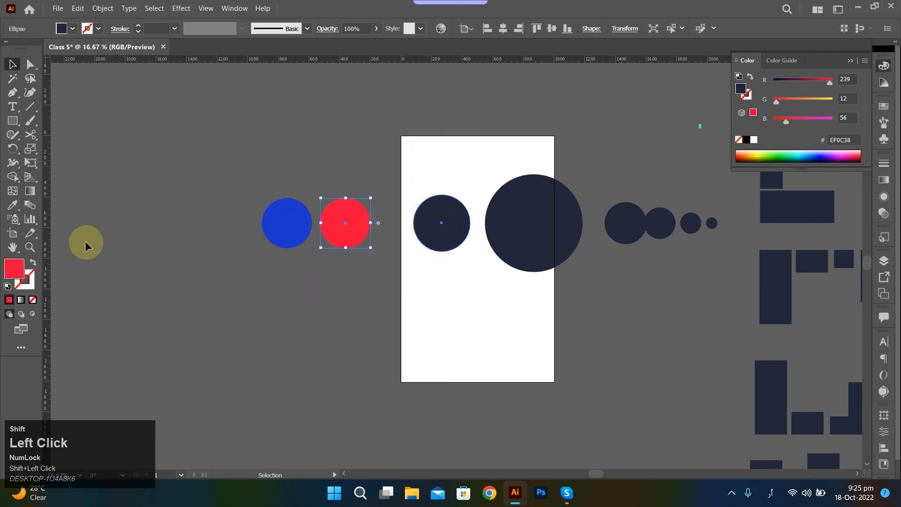
pyautogui.doubleClick(14, 271)
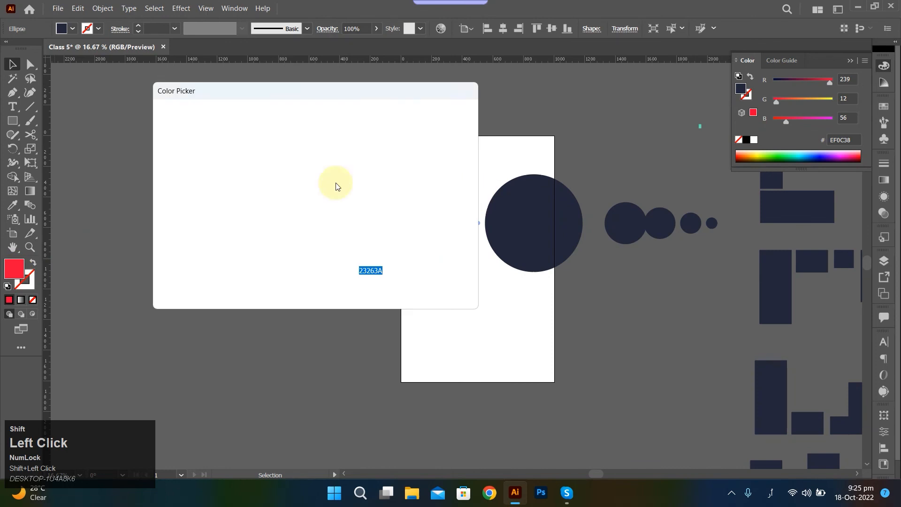
pyautogui.moveTo(340, 190); pyautogui.dragTo(340, 137)
pyautogui.moveTo(297, 160); pyautogui.dragTo(298, 169)
pyautogui.click(447, 133)
# Fill the largest circle with a bright orange at hue 33°
pyautogui.click(523, 218)
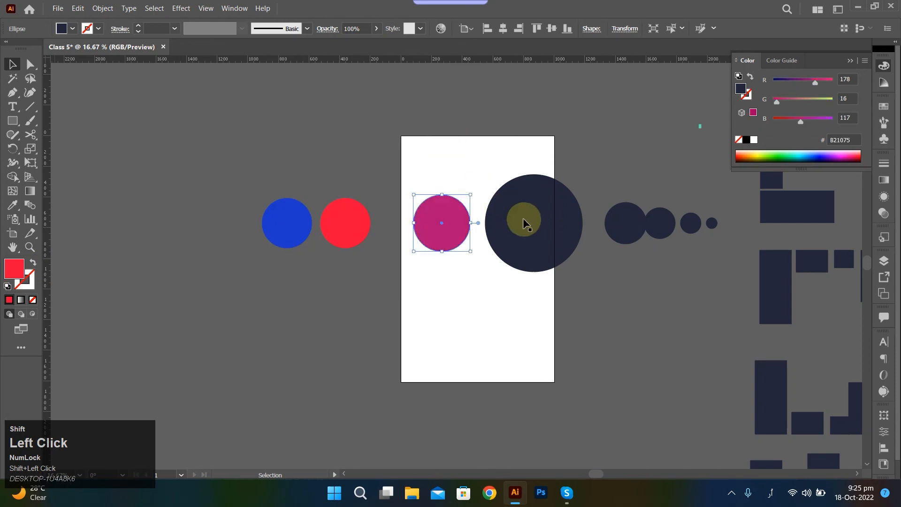
pyautogui.doubleClick(13, 275)
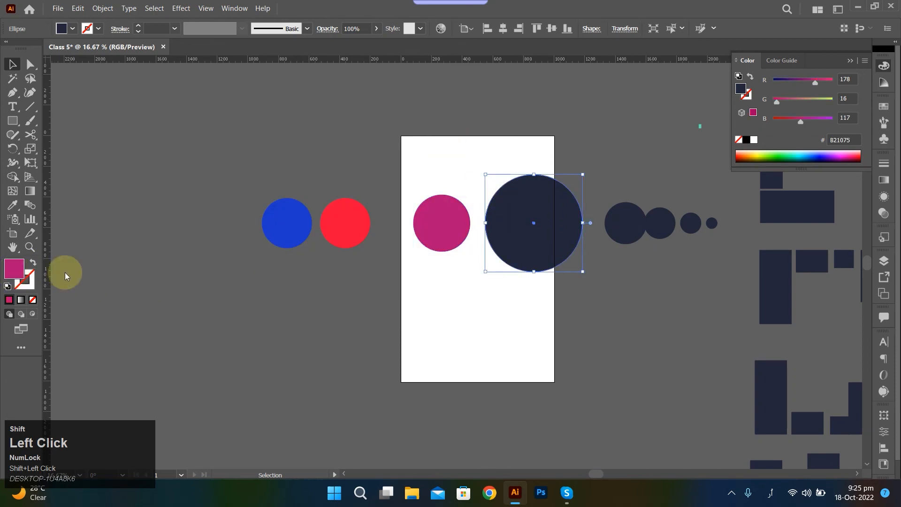
pyautogui.moveTo(335, 256); pyautogui.dragTo(333, 262)
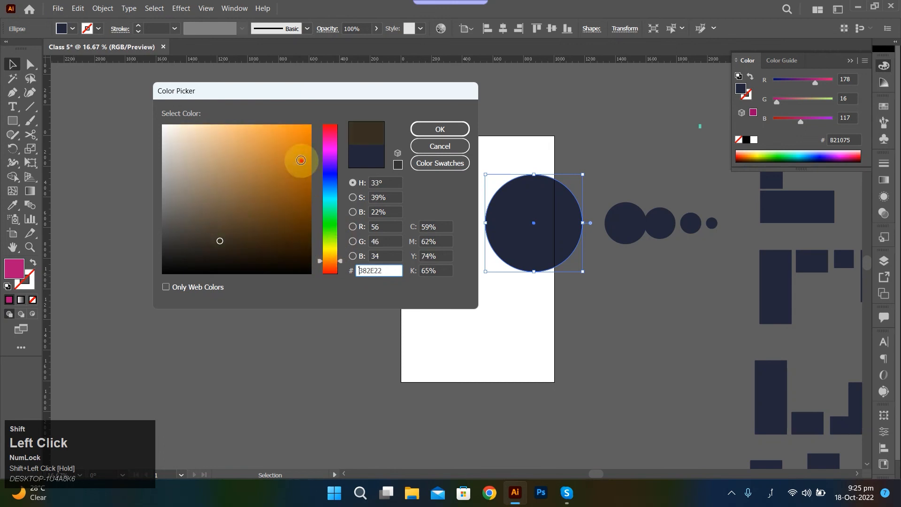
pyautogui.moveTo(302, 151); pyautogui.dragTo(326, 121)
pyautogui.click(429, 129)
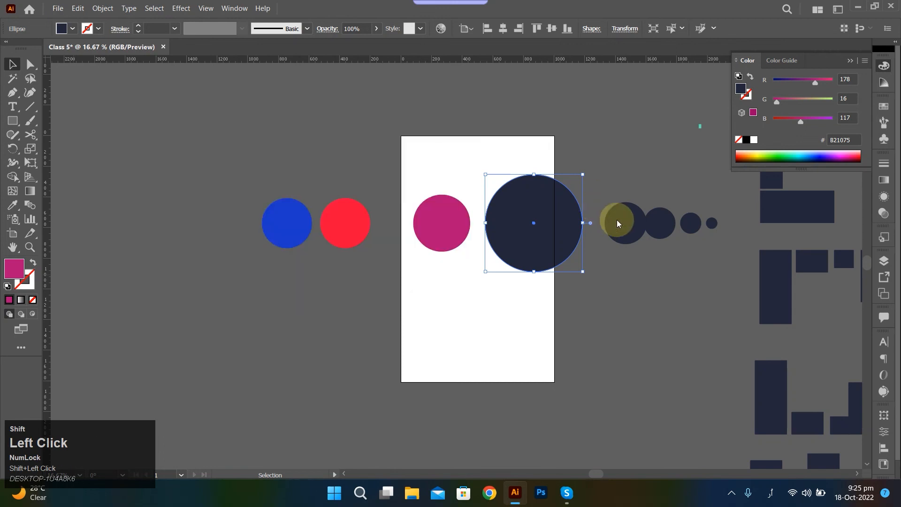
# Fill the circle just right of the large orange one with bright pink FF00F9
pyautogui.doubleClick(617, 219)
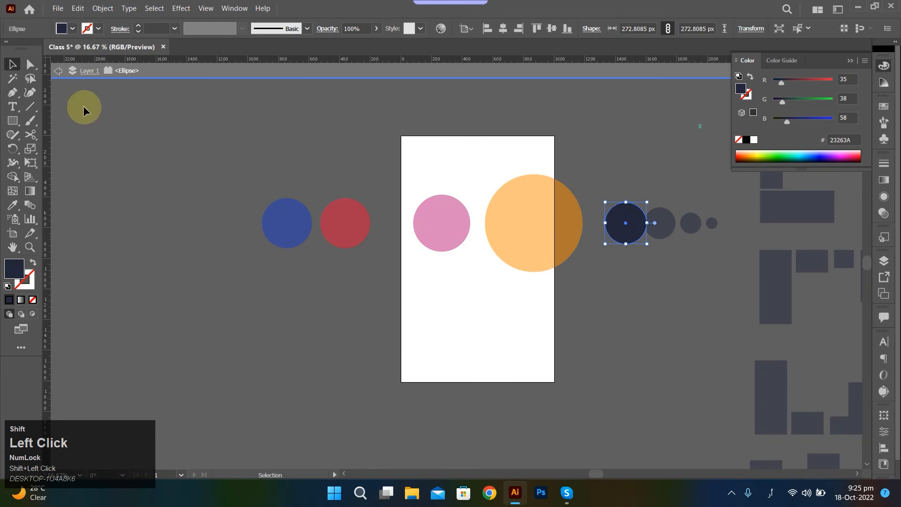
pyautogui.press('Escape')
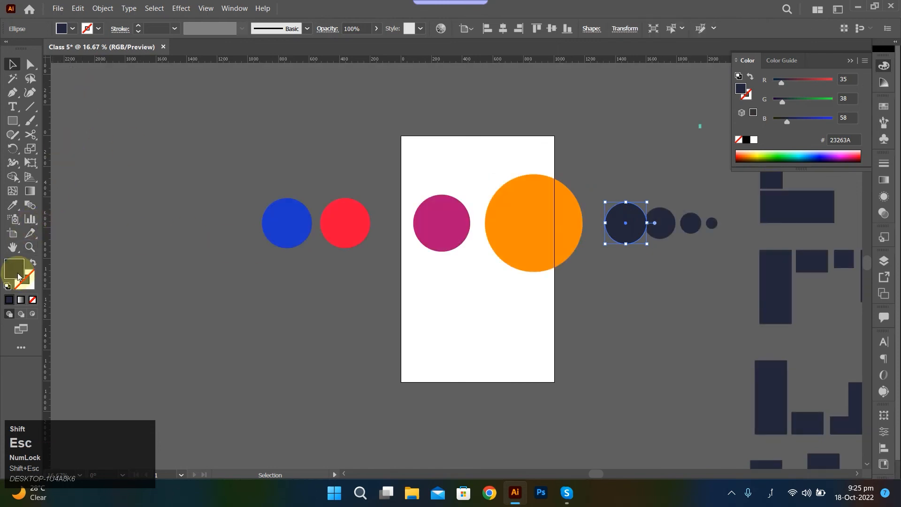
pyautogui.doubleClick(18, 277)
pyautogui.moveTo(330, 160)
pyautogui.mouseDown()
pyautogui.moveTo(315, 121)
pyautogui.moveTo(335, 149)
pyautogui.mouseUp()
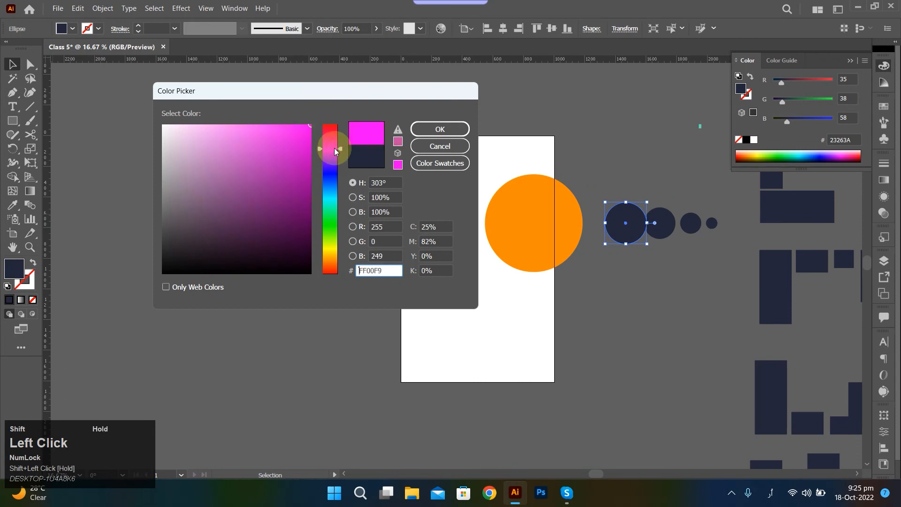
pyautogui.click(440, 129)
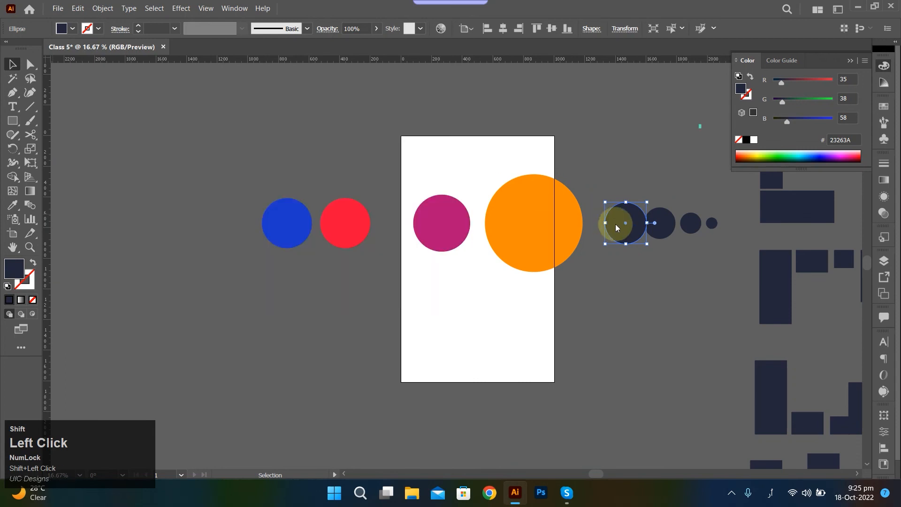
# Fill the circle touching the pink one with bright green 00FF24
pyautogui.click(665, 227)
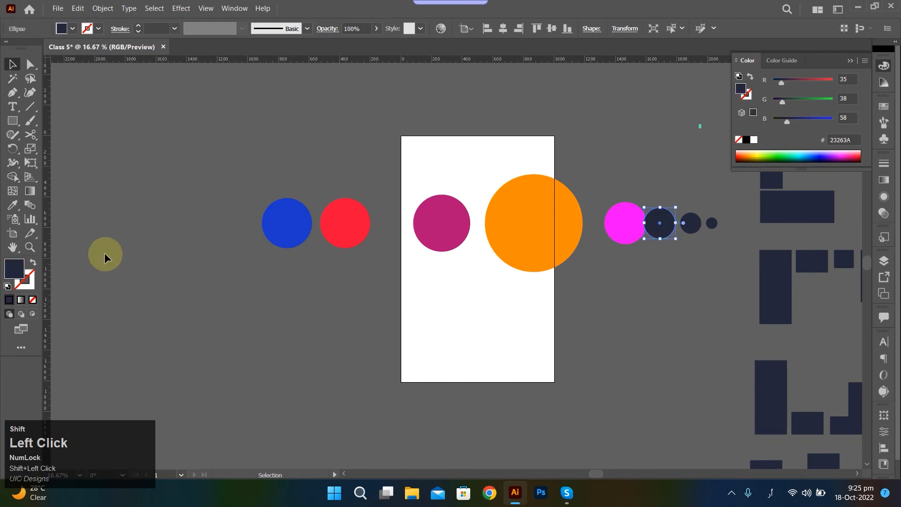
pyautogui.doubleClick(19, 274)
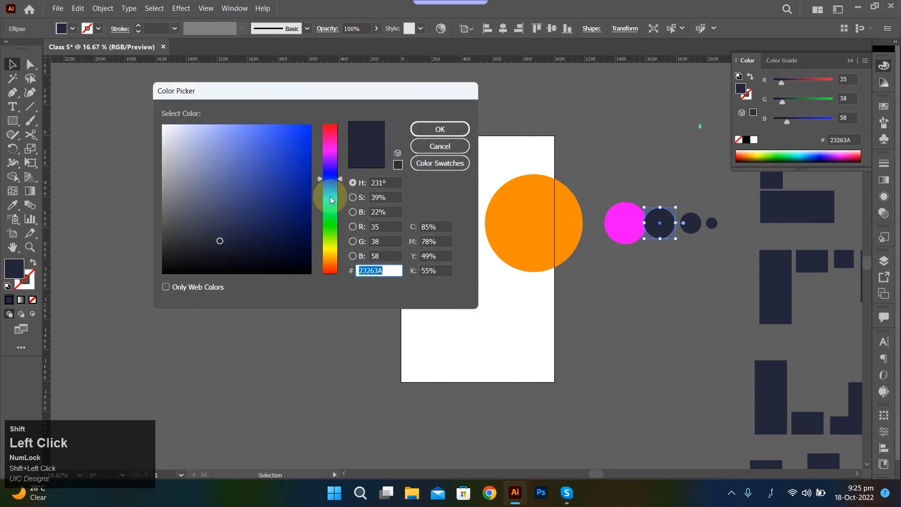
pyautogui.moveTo(331, 199); pyautogui.dragTo(331, 220)
pyautogui.moveTo(296, 155)
pyautogui.mouseDown()
pyautogui.moveTo(315, 121)
pyautogui.moveTo(457, 118)
pyautogui.mouseUp()
pyautogui.click(452, 129)
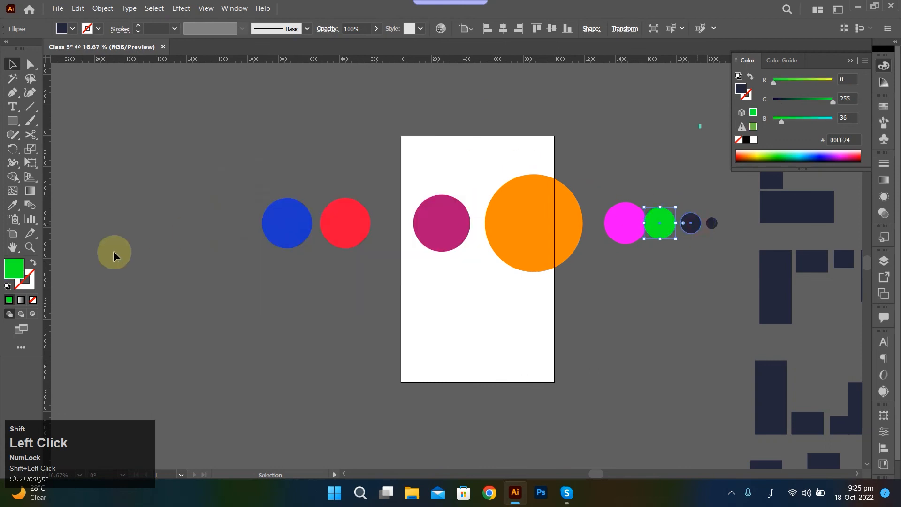
# Fill the second-smallest circle, right of the green one, with yellow FFEC00
pyautogui.doubleClick(19, 270)
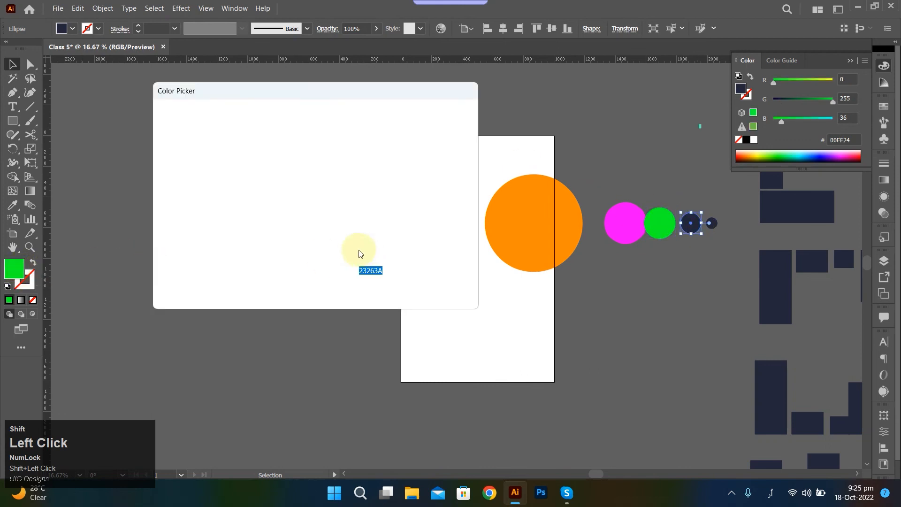
pyautogui.moveTo(329, 233); pyautogui.dragTo(333, 251)
pyautogui.moveTo(310, 194); pyautogui.dragTo(330, 114)
pyautogui.click(440, 129)
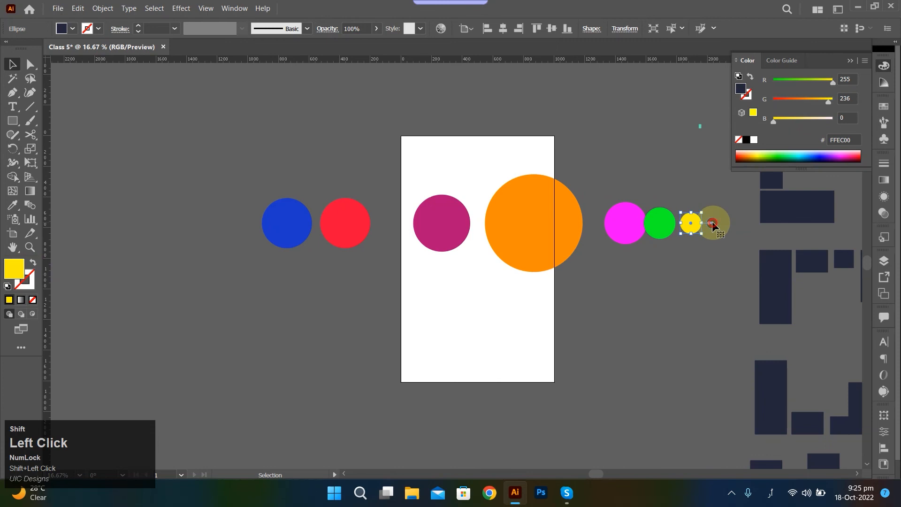
# Fill the smallest circle, at the end of the row, with dark brown 513916
pyautogui.click(712, 222)
pyautogui.doubleClick(26, 269)
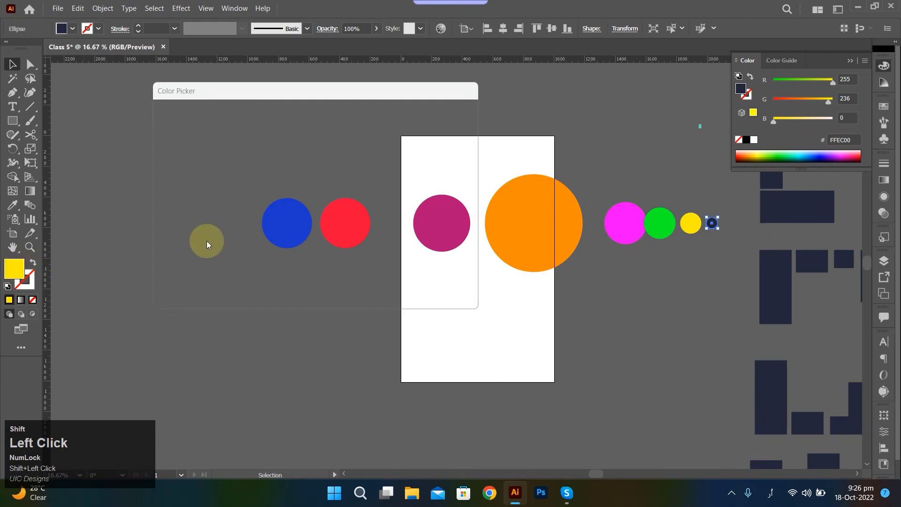
pyautogui.moveTo(331, 252)
pyautogui.mouseDown()
pyautogui.moveTo(331, 267)
pyautogui.moveTo(334, 259)
pyautogui.moveTo(297, 245)
pyautogui.moveTo(296, 225)
pyautogui.moveTo(271, 226)
pyautogui.mouseUp()
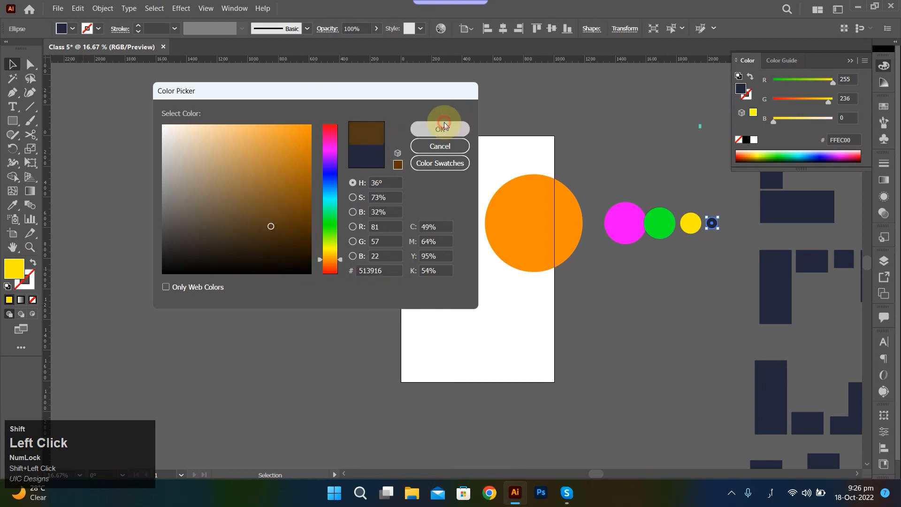
pyautogui.click(438, 128)
# Align the centers of all the coloured circles horizontally and vertically so they stack concentrically
pyautogui.moveTo(228, 139); pyautogui.dragTo(708, 274)
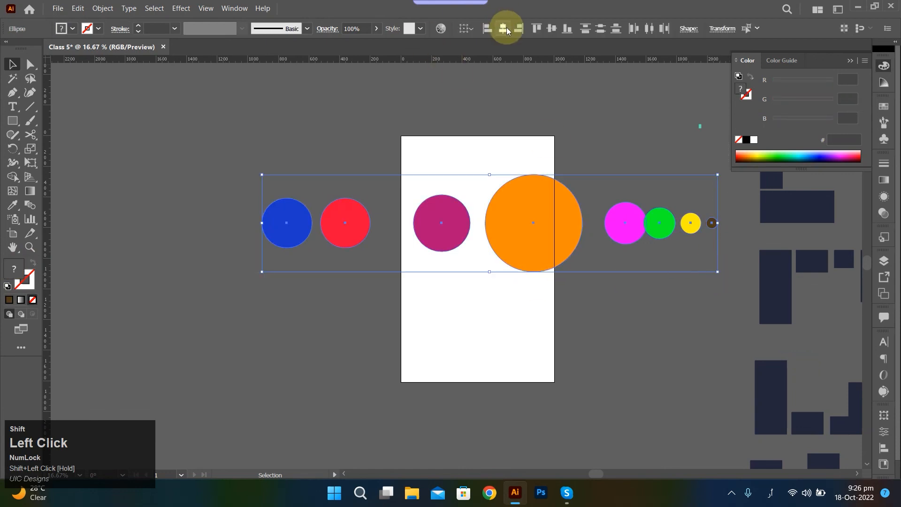
pyautogui.click(503, 29)
pyautogui.click(552, 30)
pyautogui.click(627, 193)
# Move the whole stack of circles off the artboard into the empty area on its left, and deselect it
pyautogui.moveTo(554, 158); pyautogui.dragTo(484, 267)
pyautogui.moveTo(560, 226); pyautogui.dragTo(286, 210)
pyautogui.click(262, 231)
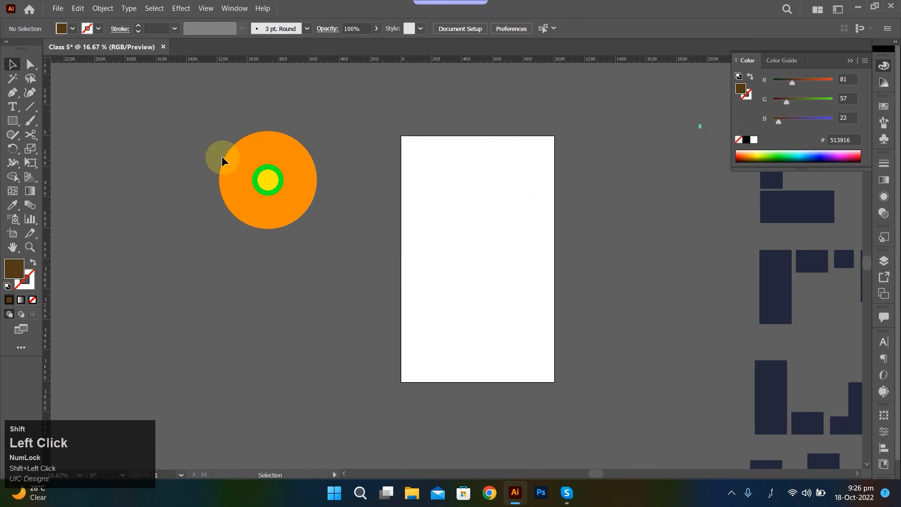
pyautogui.moveTo(283, 159); pyautogui.dragTo(335, 244)
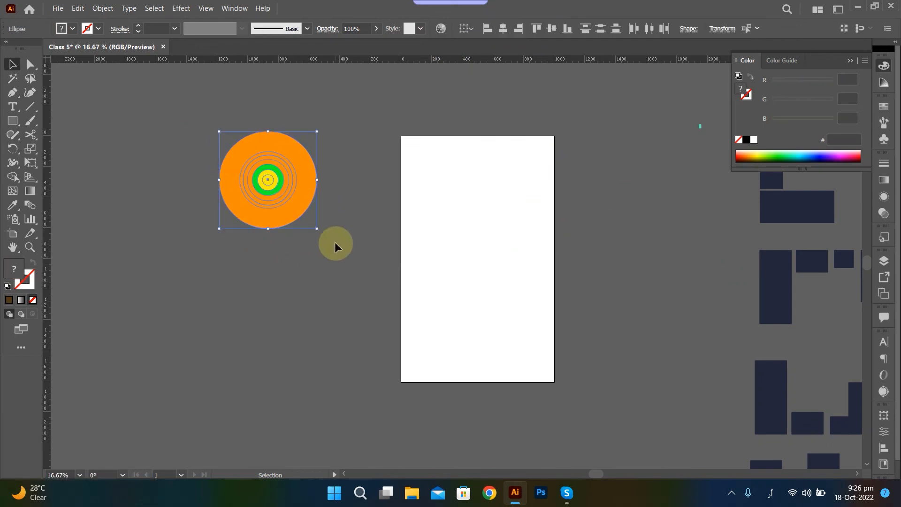
pyautogui.click(180, 103)
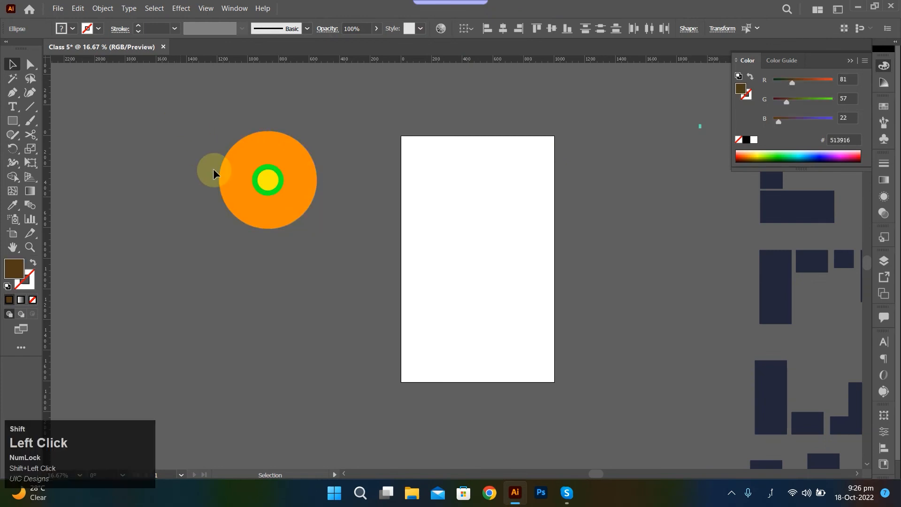
pyautogui.press('Escape')
# Send the large orange circle to the back of the stack
pyautogui.keyDown('shift'); pyautogui.click(292, 157); pyautogui.keyUp('shift')
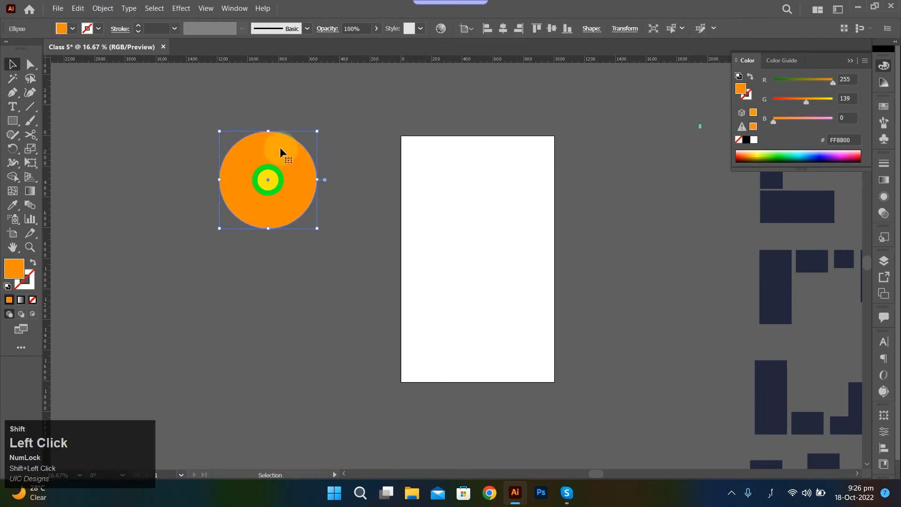
pyautogui.rightClick(282, 147)
pyautogui.click(365, 357)
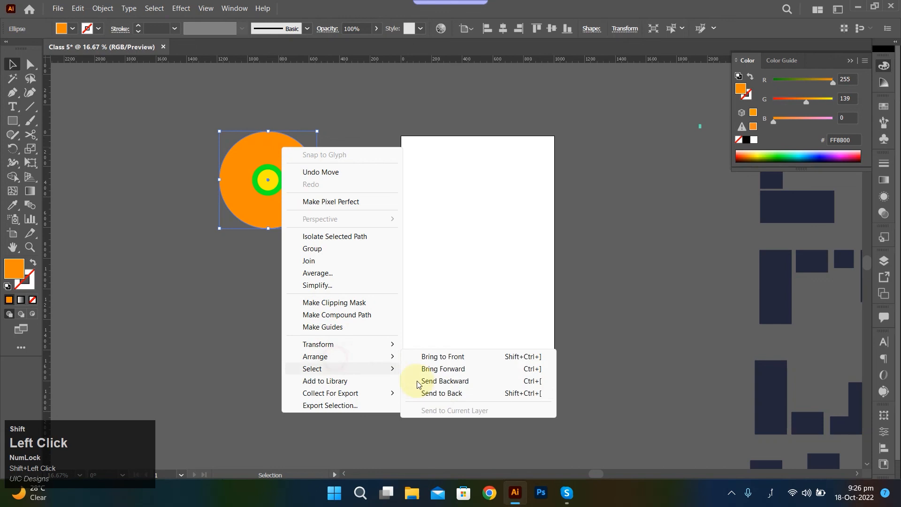
pyautogui.click(442, 395)
pyautogui.scroll(4, 298, 166)
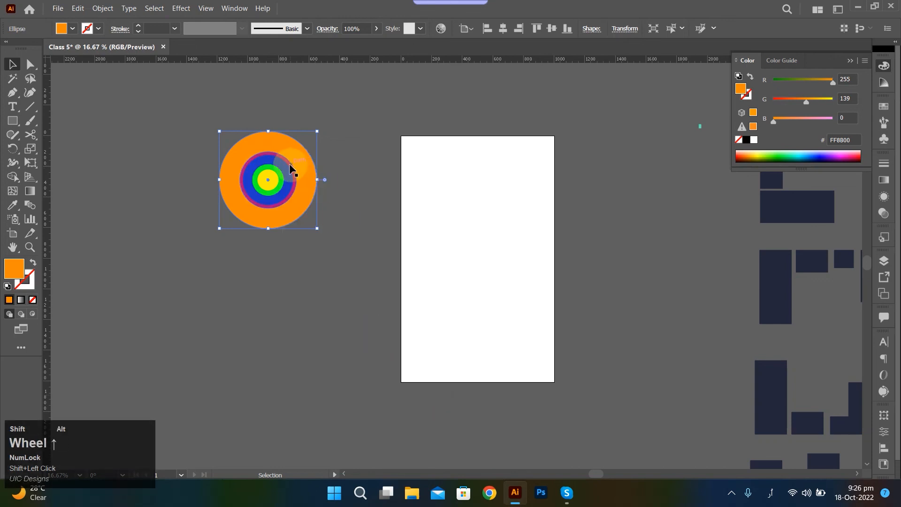
pyautogui.rightClick(329, 137)
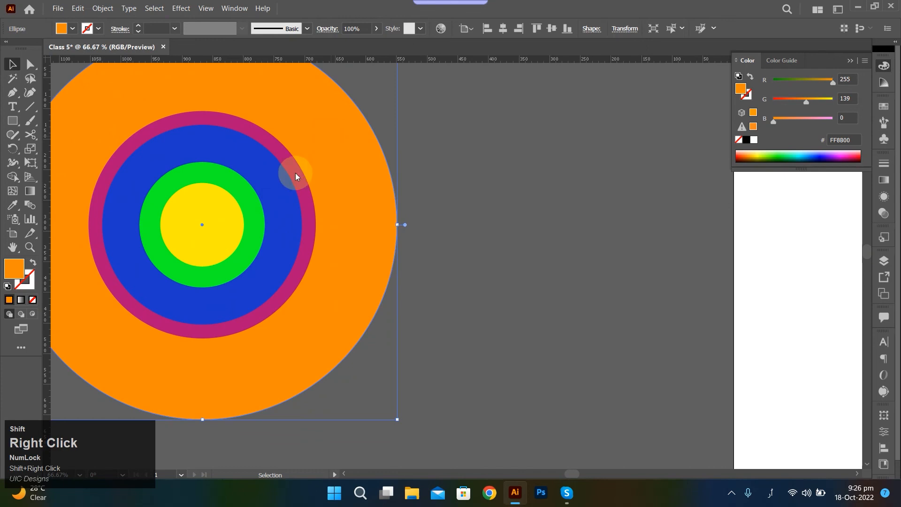
pyautogui.click(296, 174)
pyautogui.rightClick(301, 182)
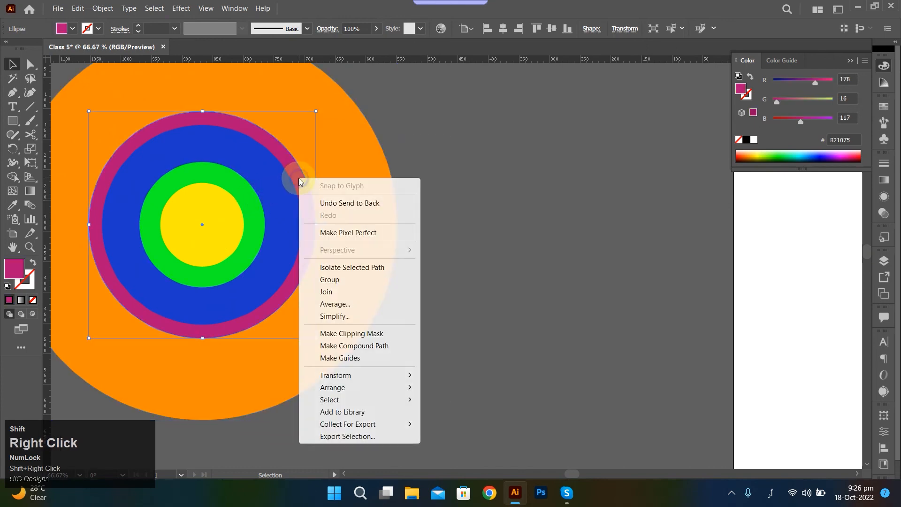
pyautogui.keyDown('shift'); pyautogui.click(486, 221); pyautogui.keyUp('shift')
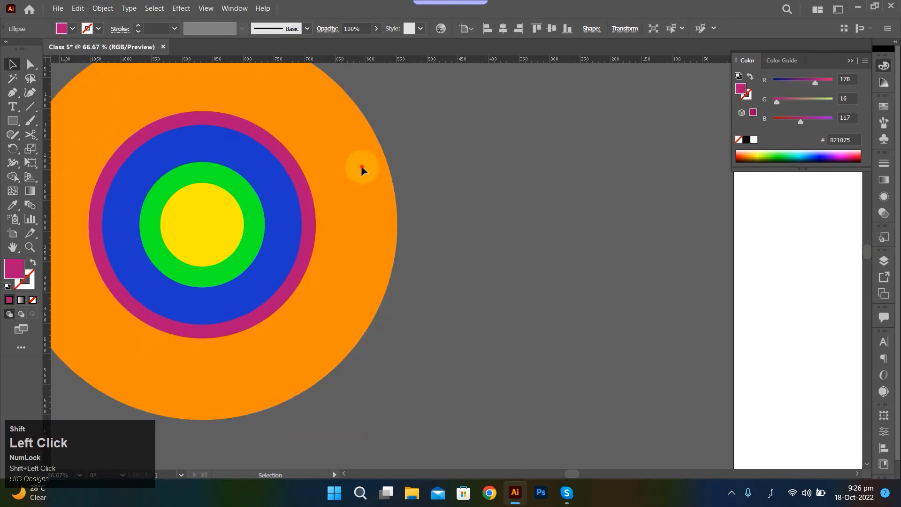
pyautogui.moveTo(362, 168); pyautogui.dragTo(429, 187)
pyautogui.hotkey('ctrl', 'z')
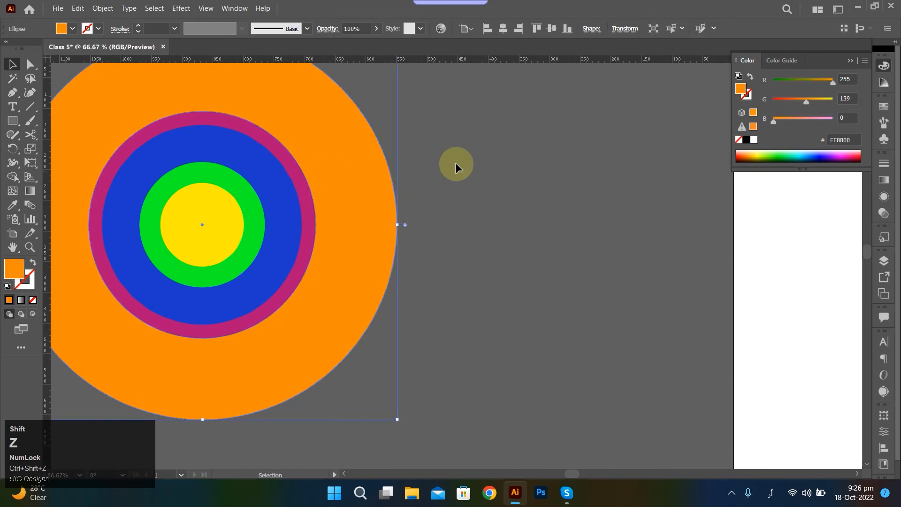
pyautogui.click(457, 197)
pyautogui.scroll(-2, 451, 225)
pyautogui.scroll(-3, 450, 237)
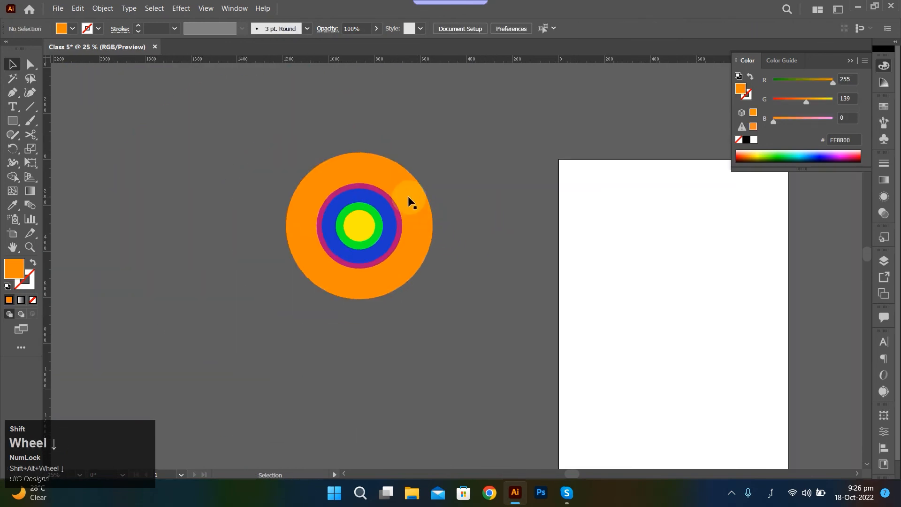
pyautogui.keyDown('shift'); pyautogui.click(256, 181); pyautogui.keyUp('shift')
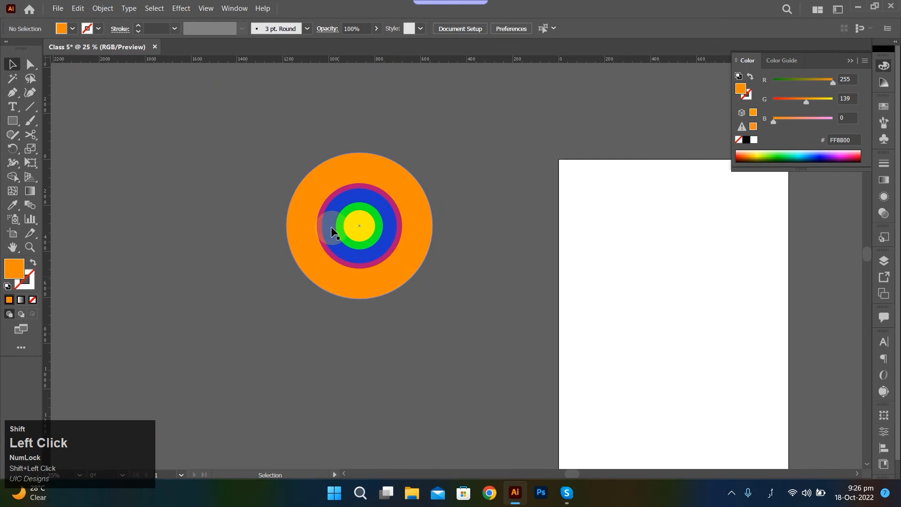
# Select the magenta circle with the Direct Selection tool and bring it forward until it covers all the inner circles
pyautogui.press('a')
pyautogui.click(328, 176)
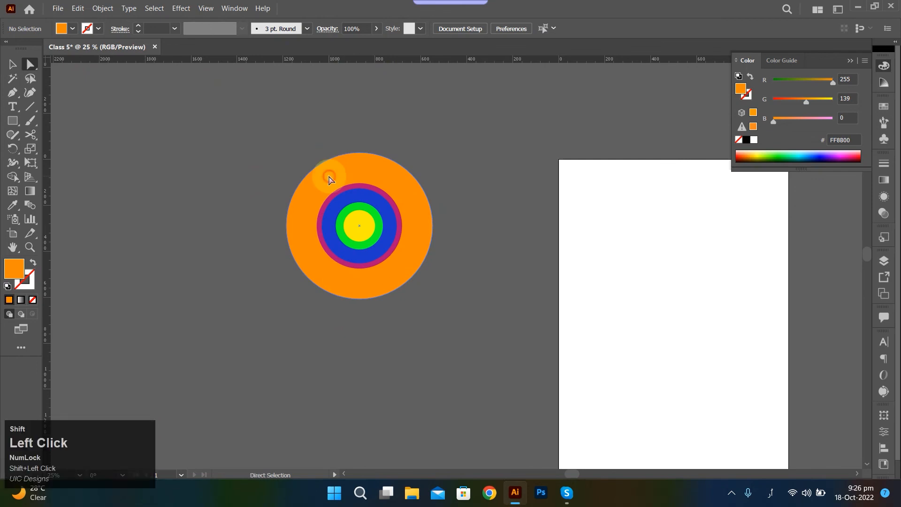
pyautogui.scroll(4, 392, 209)
pyautogui.click(402, 195)
pyautogui.click(416, 208)
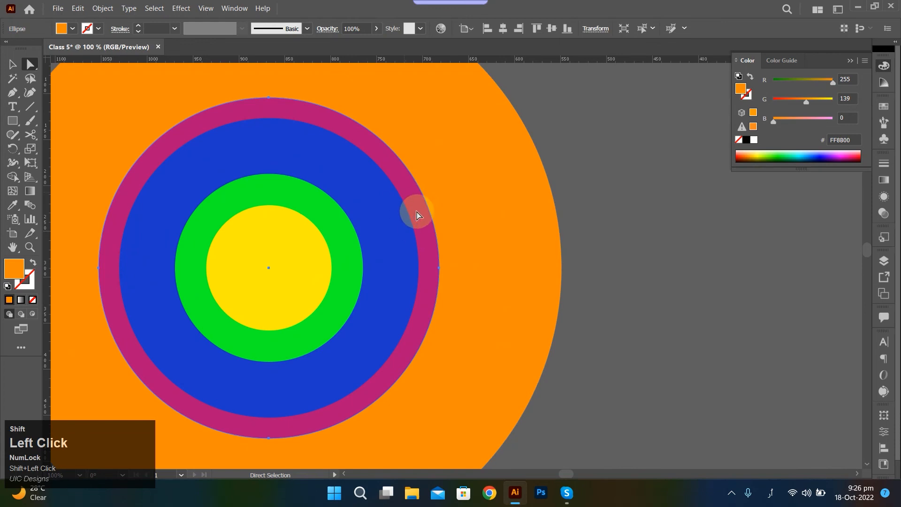
pyautogui.keyDown('shift'); pyautogui.click(415, 207); pyautogui.keyUp('shift')
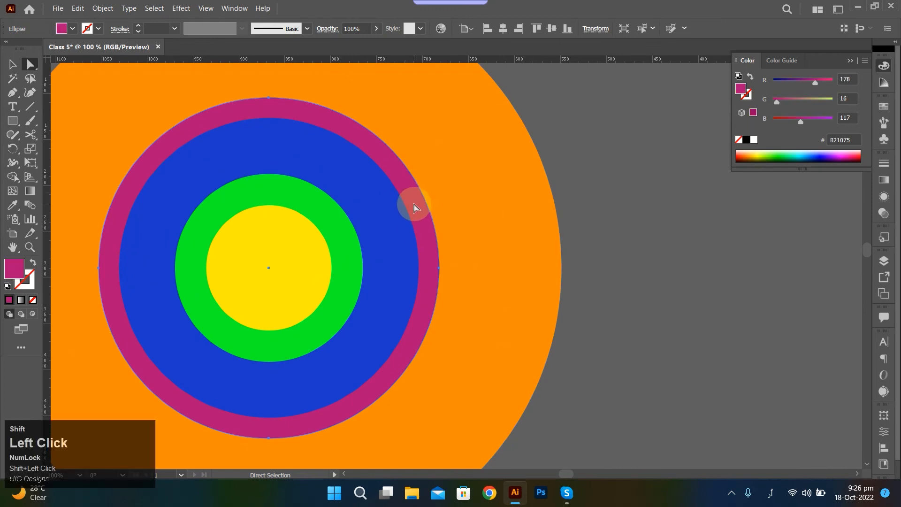
pyautogui.press('ctrl')
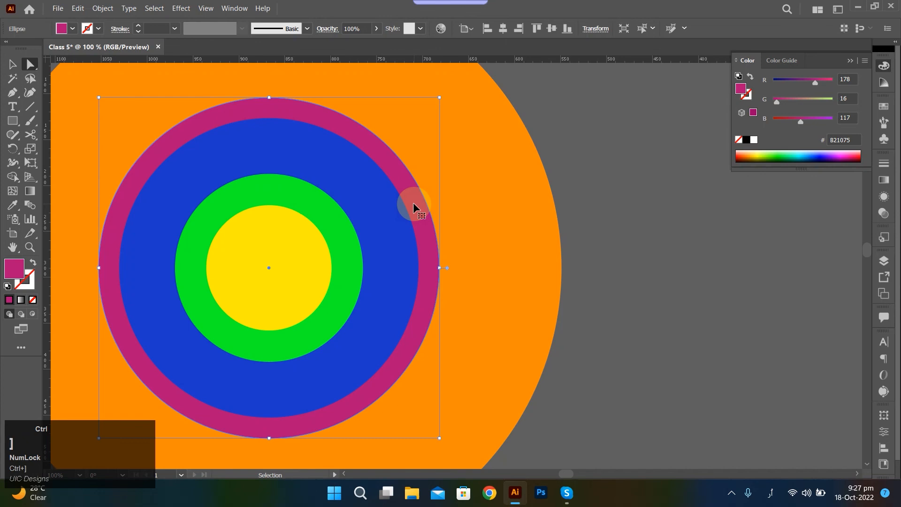
pyautogui.hotkey('ctrl', ']')
pyautogui.hotkey('ctrl', ']')
pyautogui.hotkey('ctrl', ']')
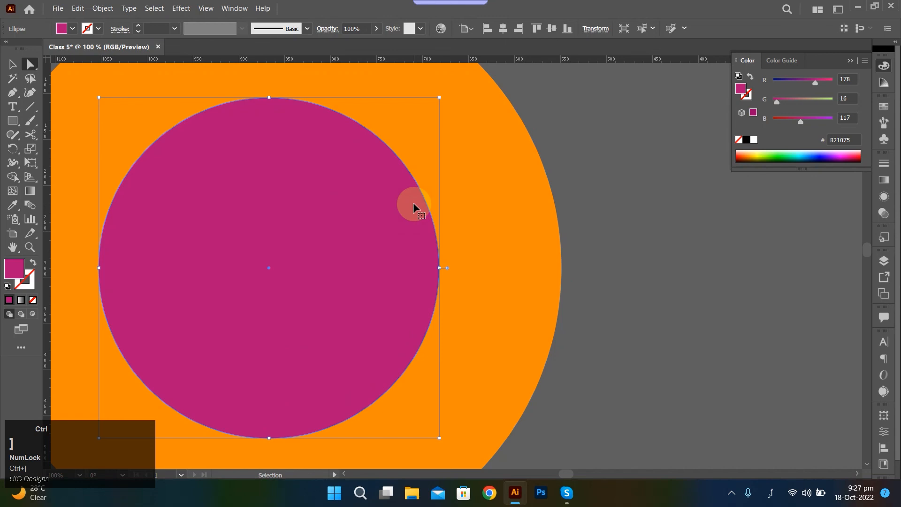
# Send the magenta circle backward until it sits directly above the orange circle and behind the inner circles
pyautogui.hotkey('ctrl', '[')
pyautogui.hotkey('ctrl', '[')
pyautogui.hotkey('ctrl', '[')
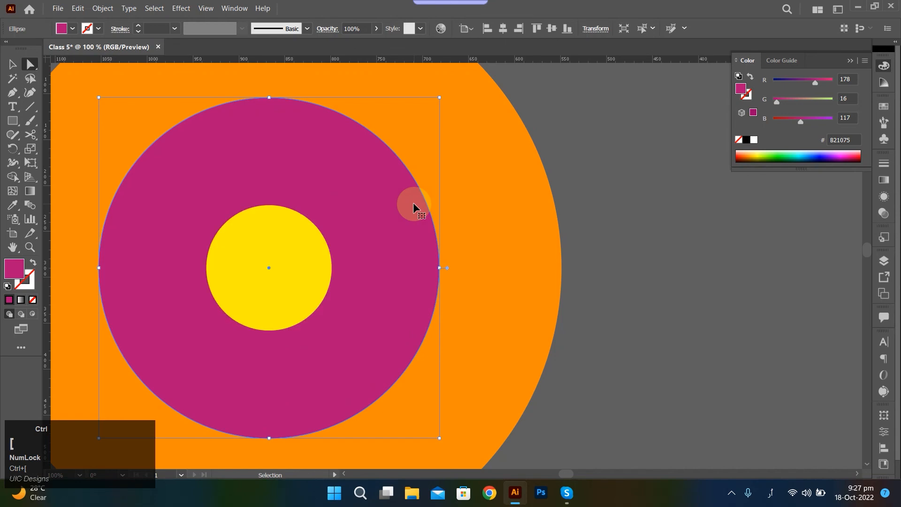
pyautogui.hotkey('ctrl', '[')
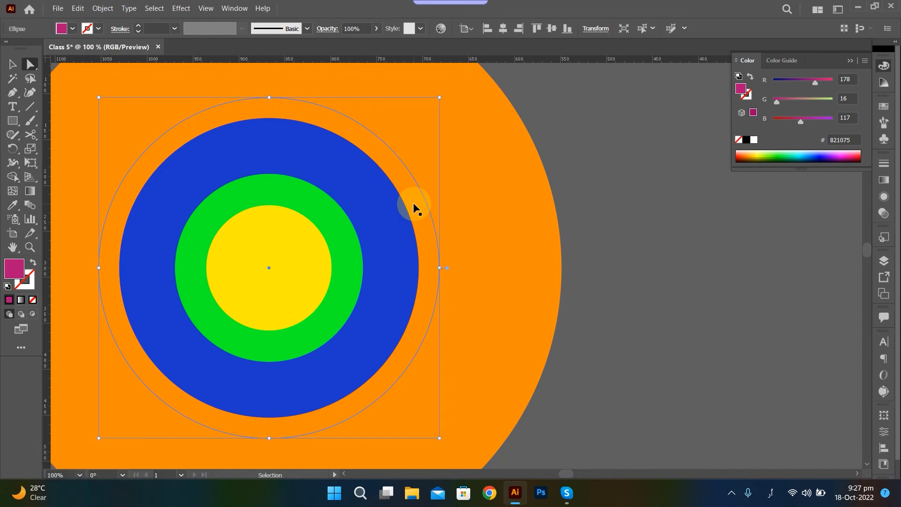
pyautogui.hotkey('ctrl', ']')
# Bring the blue circle forward in front of the green circle
pyautogui.click(391, 252)
pyautogui.press('shift')
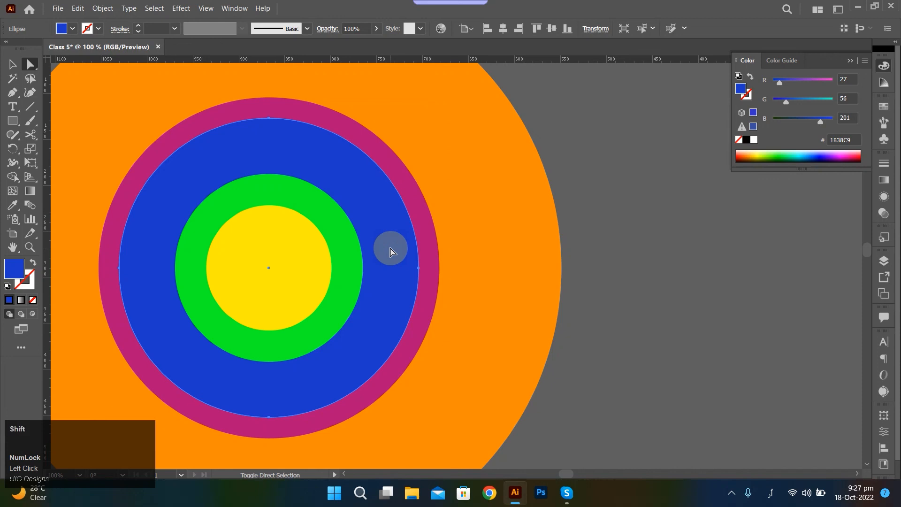
pyautogui.hotkey('shift', ']')
pyautogui.hotkey('ctrl', ']')
pyautogui.hotkey('ctrl', ']')
# Send the blue circle backward until it lies behind the red circle of the same size
pyautogui.hotkey('ctrl', '[')
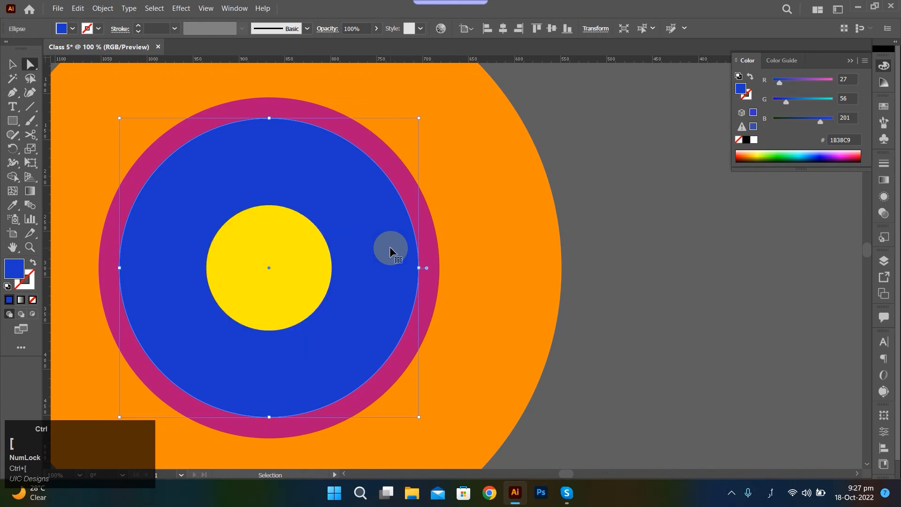
pyautogui.hotkey('ctrl', '[')
pyautogui.hotkey('ctrl', '[')
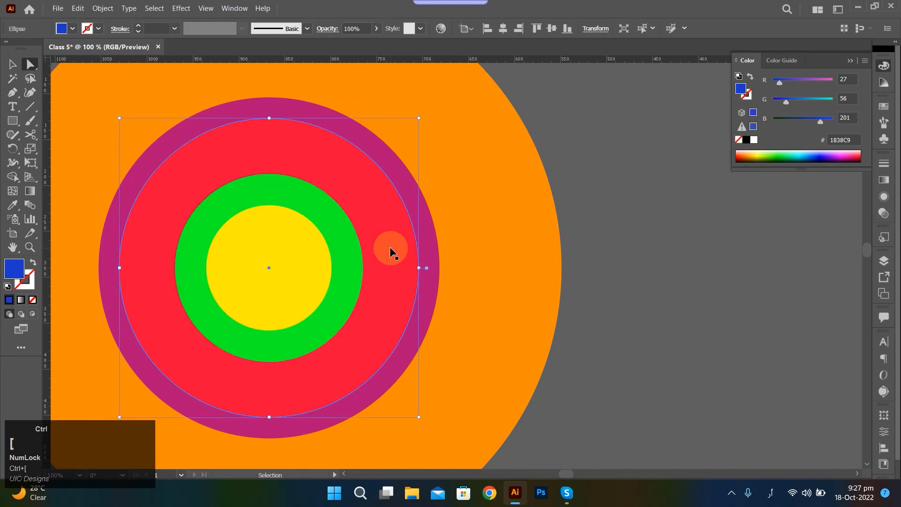
pyautogui.hotkey('ctrl', '[')
pyautogui.hotkey('ctrl', ']')
pyautogui.hotkey('ctrl', '[')
pyautogui.hotkey('ctrl', ']')
pyautogui.hotkey('ctrl', '[')
# Shrink the blue circle proportionally about its center and bring it forward in front of the red circle as a ring around the green
pyautogui.press('v')
pyautogui.moveTo(418, 411); pyautogui.dragTo(375, 409)
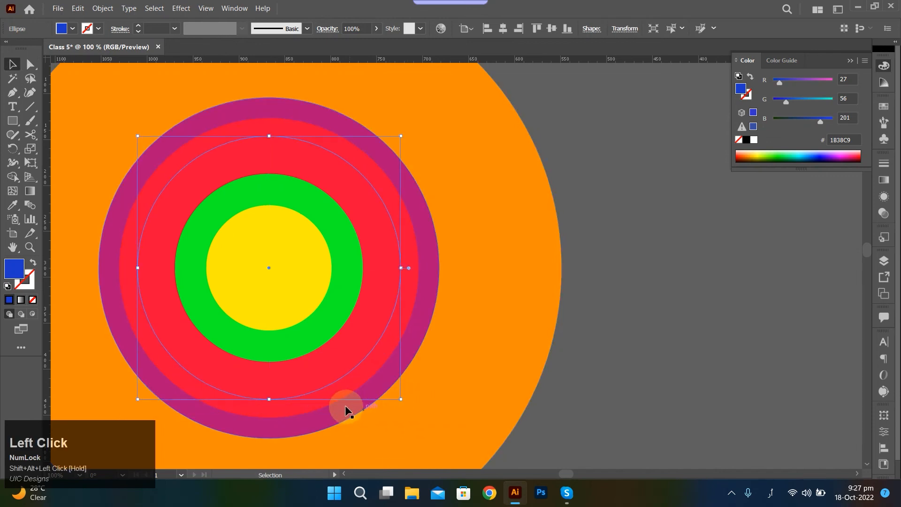
pyautogui.press('ctrl')
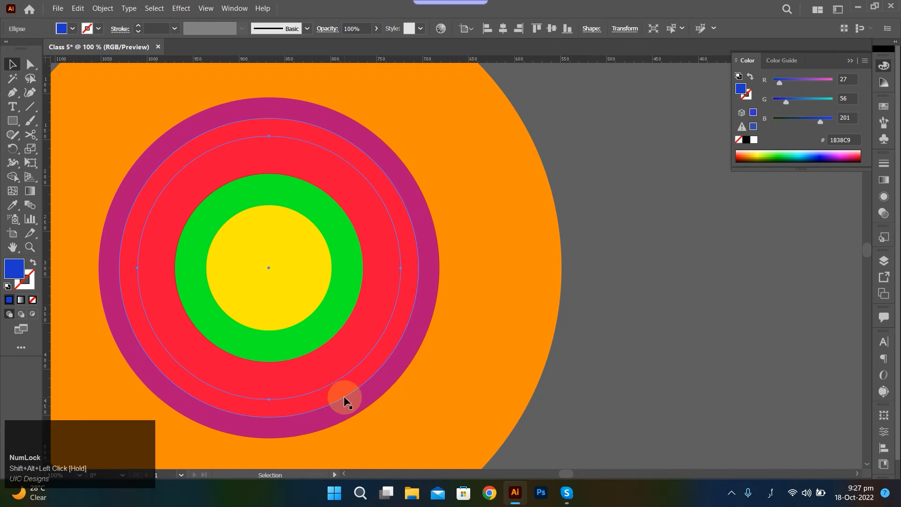
pyautogui.moveTo(402, 399); pyautogui.dragTo(390, 393)
pyautogui.press('ctrl')
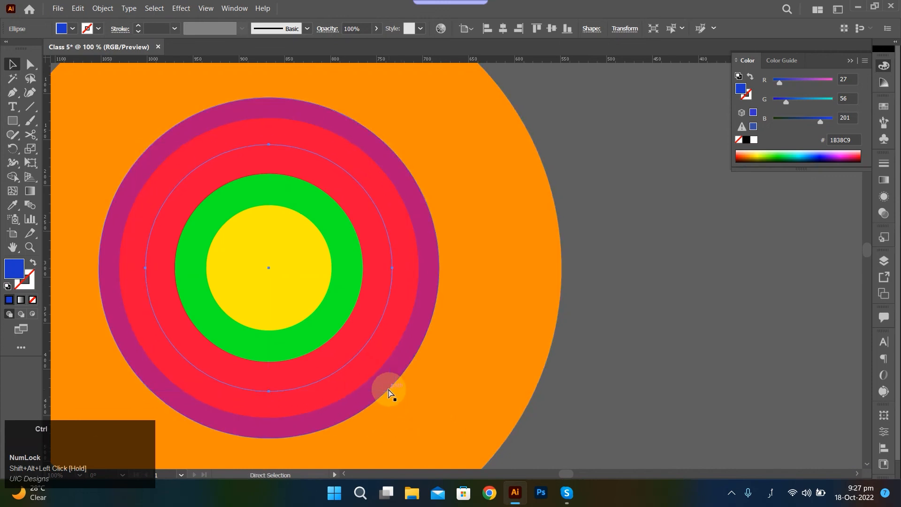
pyautogui.hotkey('ctrl', ']')
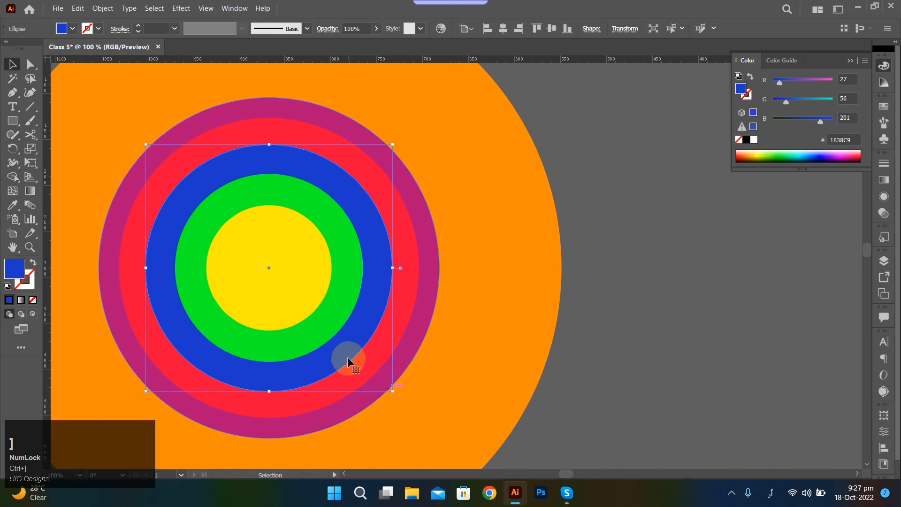
# Enlarge the magenta circle slightly and proportionally about its center to widen its ring around the red circle
pyautogui.click(370, 409)
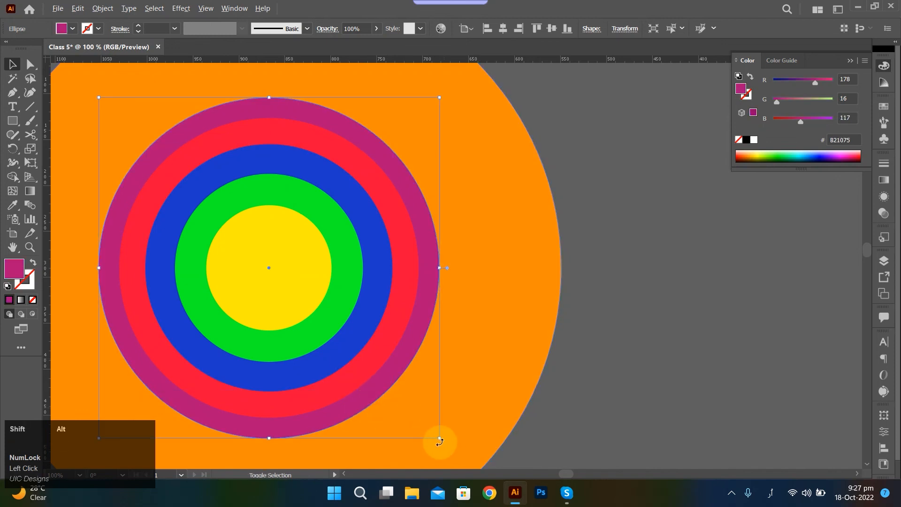
pyautogui.moveTo(440, 439); pyautogui.dragTo(456, 454)
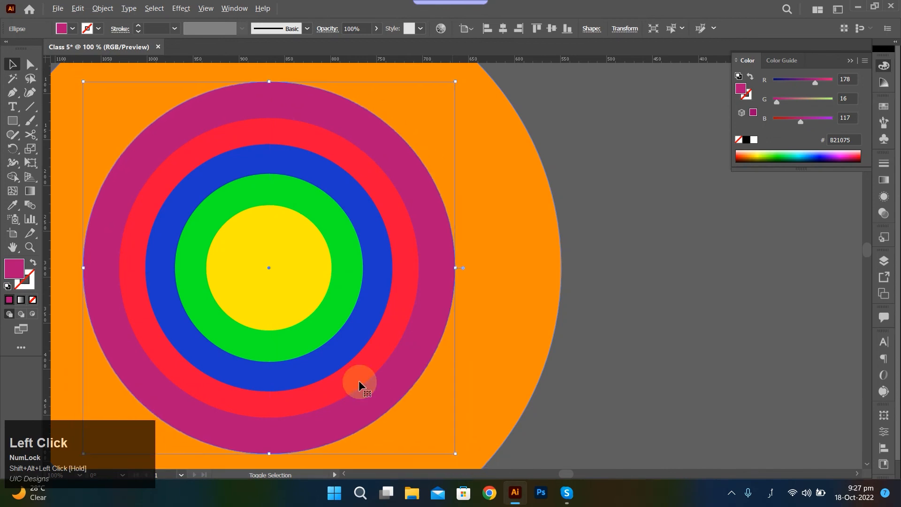
# Try sending the green circle one level backward, and bring it forward again
pyautogui.click(328, 348)
pyautogui.click(318, 331)
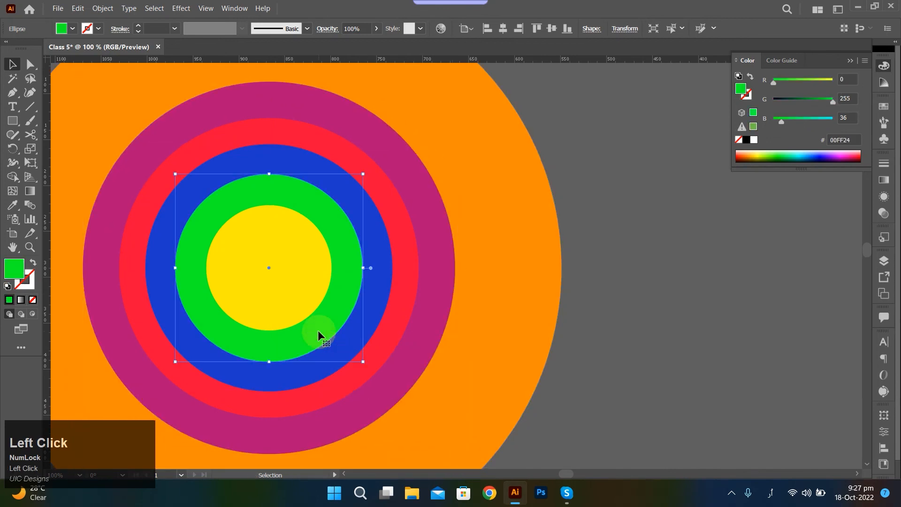
pyautogui.hotkey('shift', '[')
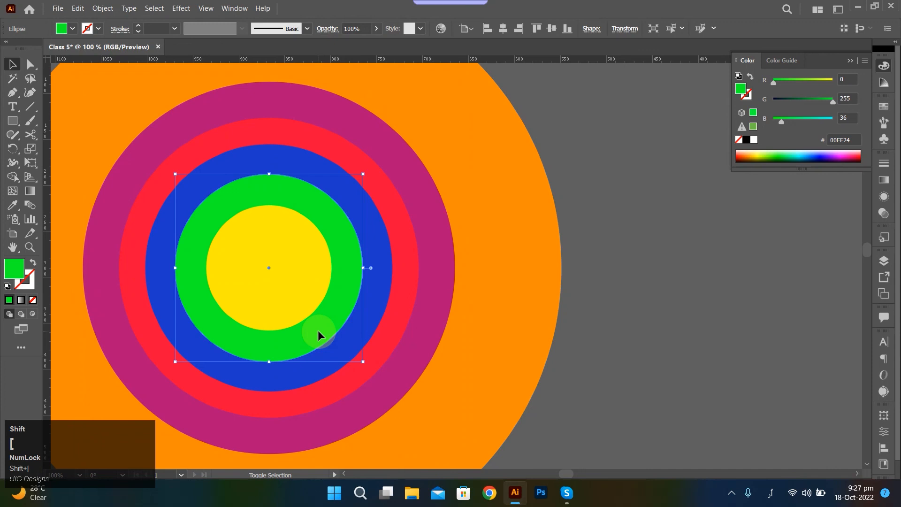
pyautogui.hotkey('ctrl', '[')
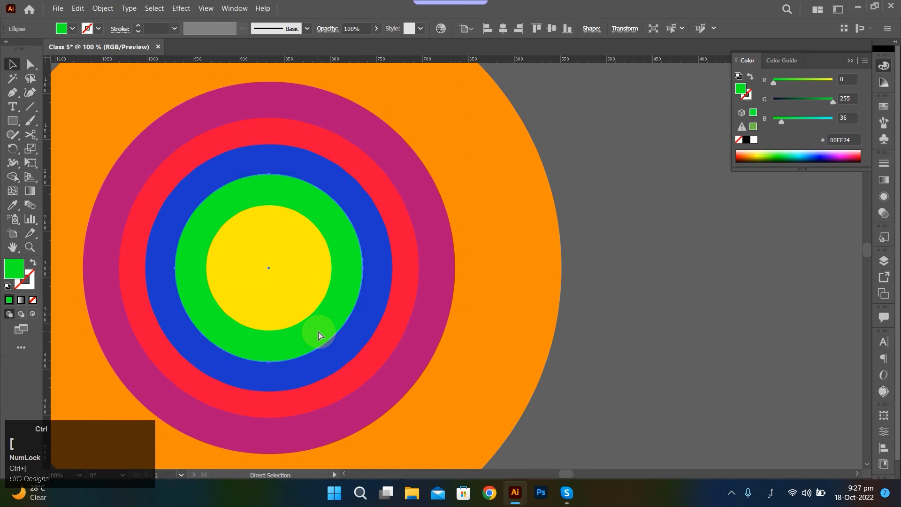
pyautogui.hotkey('ctrl', ']')
# Send the yellow circle backward behind the small brown circle, keeping it in front of the green one
pyautogui.click(295, 300)
pyautogui.hotkey('ctrl', '[')
pyautogui.hotkey('ctrl', '[')
pyautogui.hotkey('ctrl', ']')
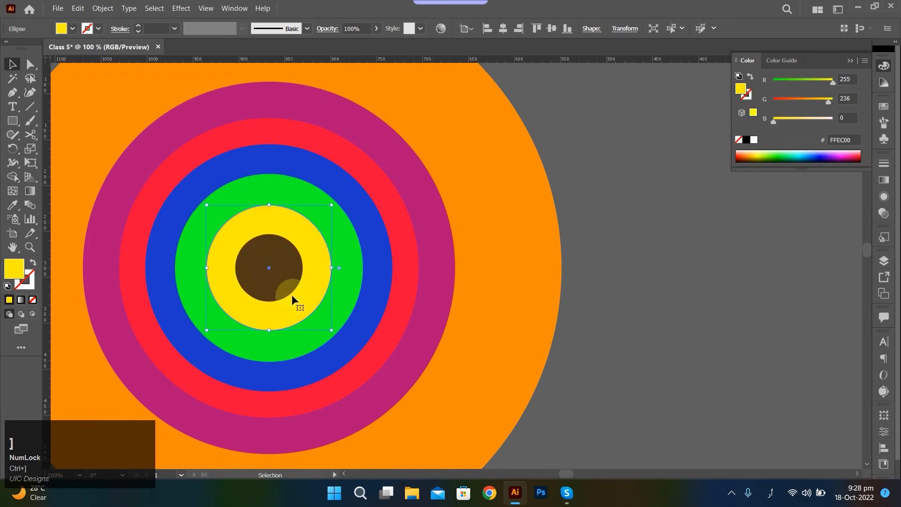
# Shrink the outer orange circle proportionally about its center to leave a narrower ring around the dark magenta circle
pyautogui.scroll(-2, 291, 294)
pyautogui.click(385, 308)
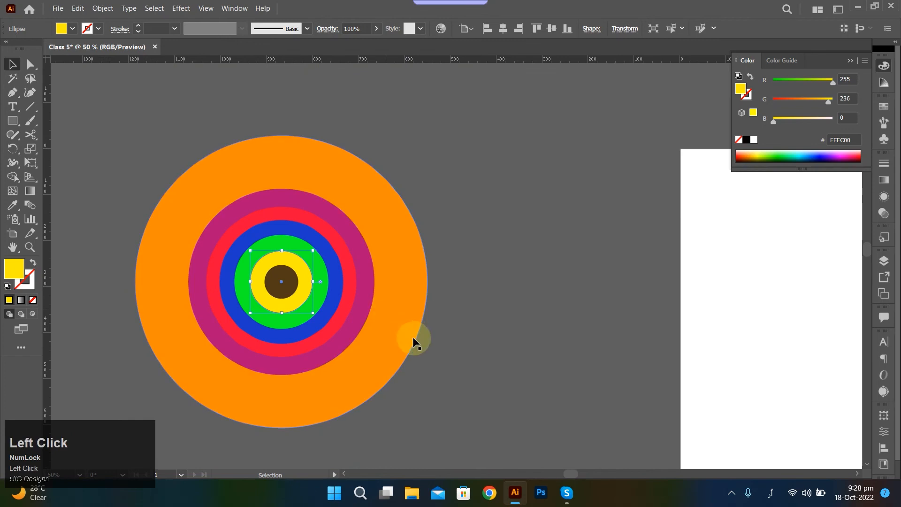
pyautogui.click(395, 352)
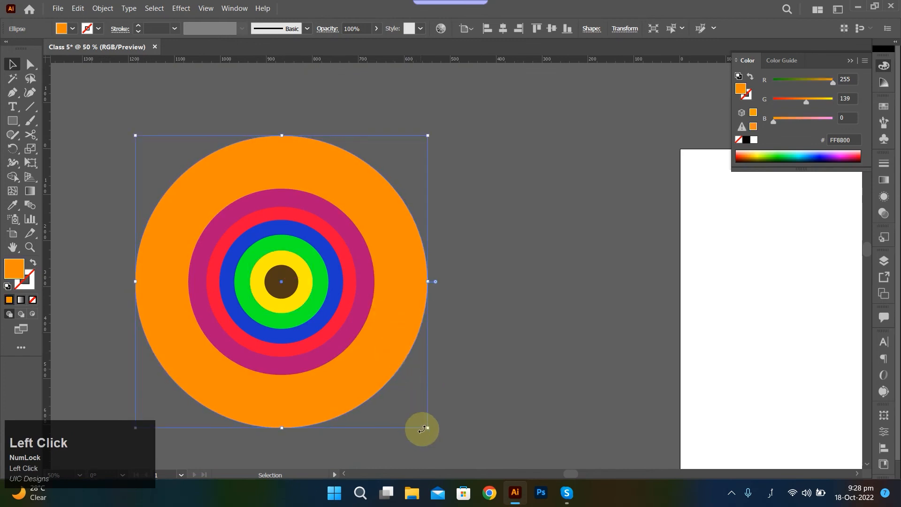
pyautogui.moveTo(423, 429); pyautogui.dragTo(394, 398)
pyautogui.click(471, 331)
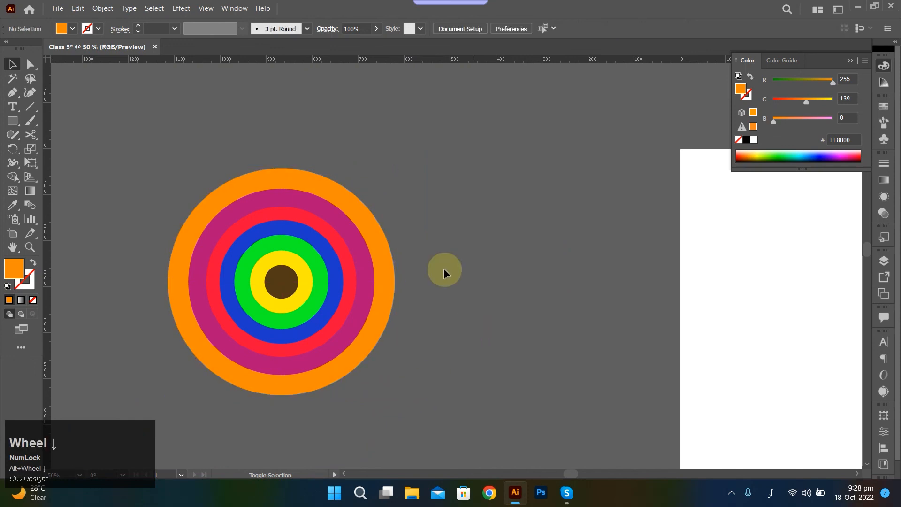
# Select all the concentric circles together and examine the finished ring pattern up close and zoomed out
pyautogui.scroll(-4, 444, 268)
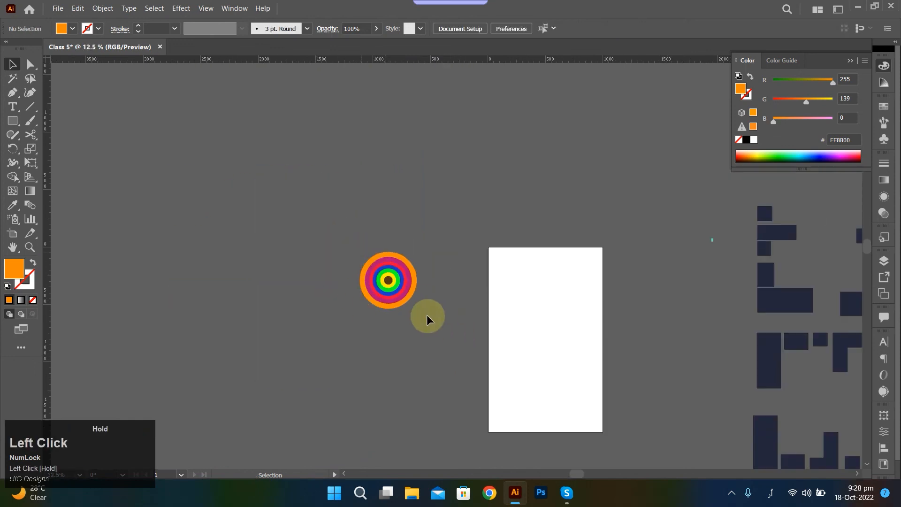
pyautogui.moveTo(341, 228); pyautogui.dragTo(457, 337)
pyautogui.scroll(2, 400, 288)
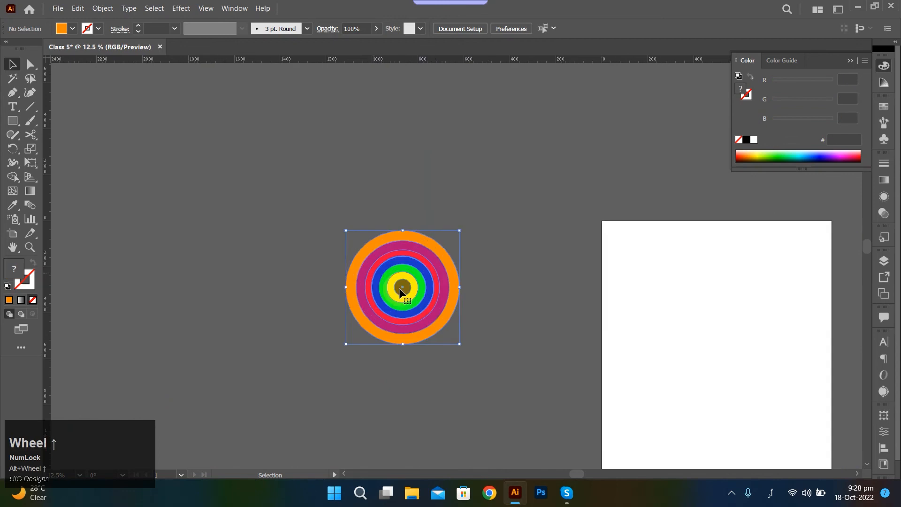
pyautogui.scroll(5, 400, 288)
pyautogui.moveTo(411, 126); pyautogui.dragTo(411, 127)
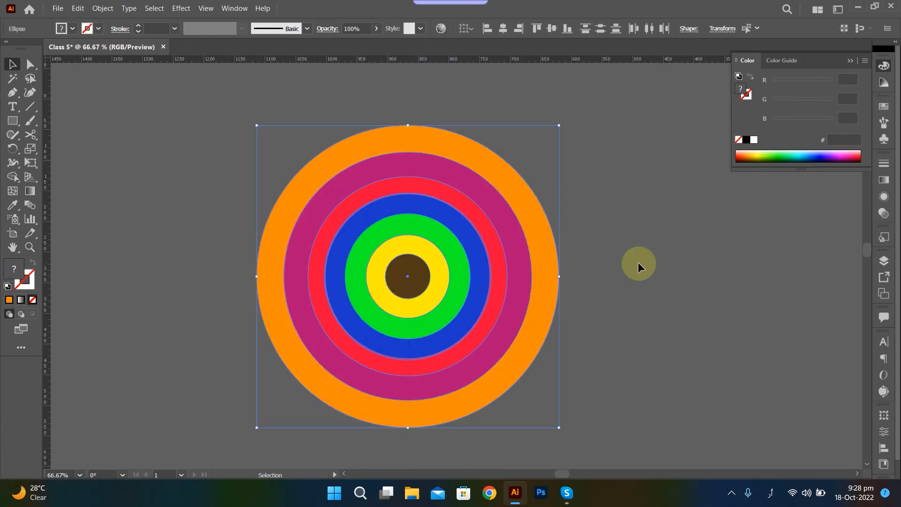
pyautogui.scroll(-3, 577, 228)
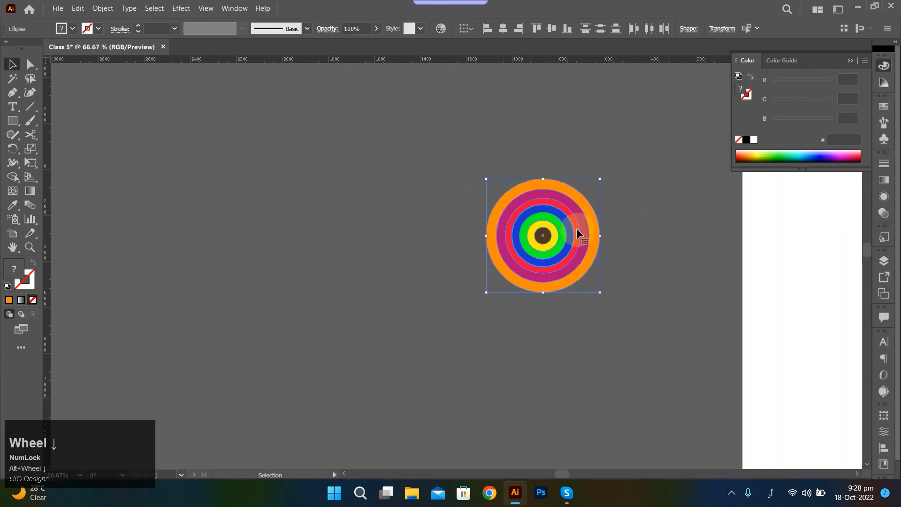
pyautogui.scroll(-2, 554, 241)
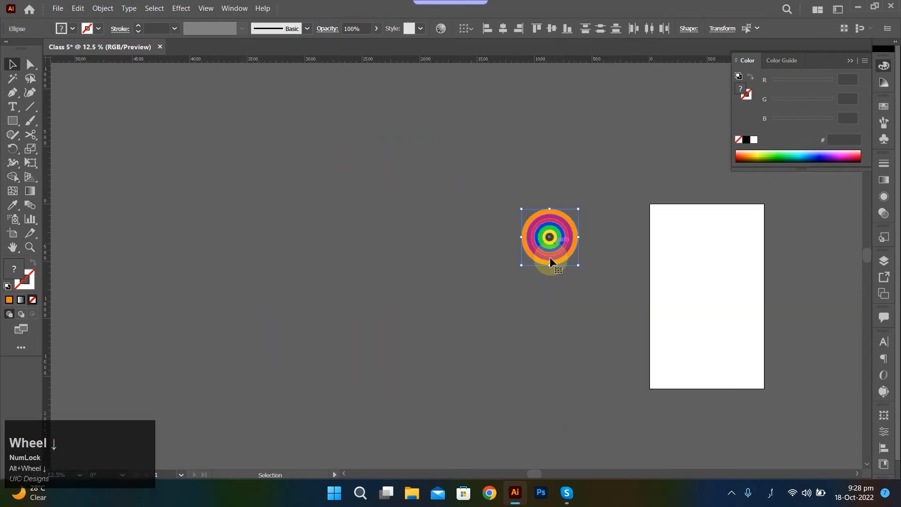
# Pull the stacked circles apart around the orange one, placing the dark magenta circle across the artboard's edge
pyautogui.click(463, 218)
pyautogui.moveTo(550, 239); pyautogui.dragTo(595, 202)
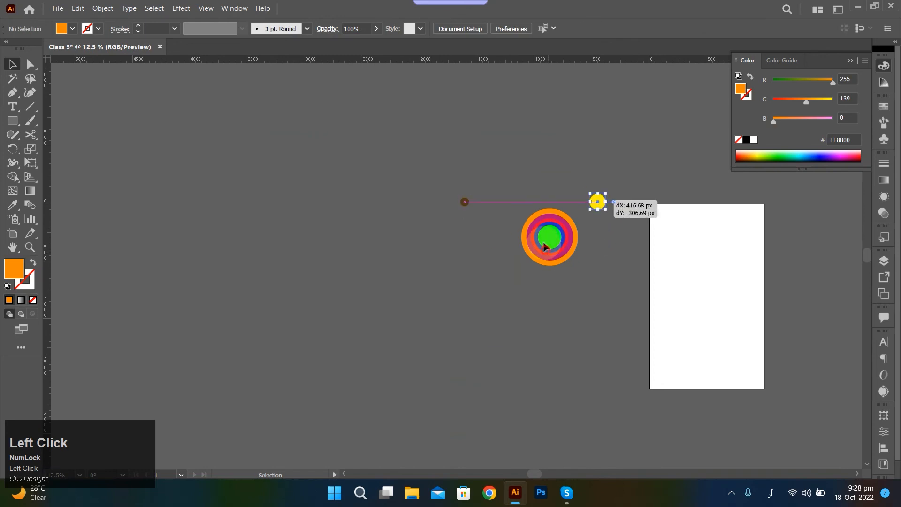
pyautogui.moveTo(544, 249); pyautogui.dragTo(491, 257)
pyautogui.moveTo(549, 237); pyautogui.dragTo(540, 190)
pyautogui.moveTo(550, 237); pyautogui.dragTo(644, 231)
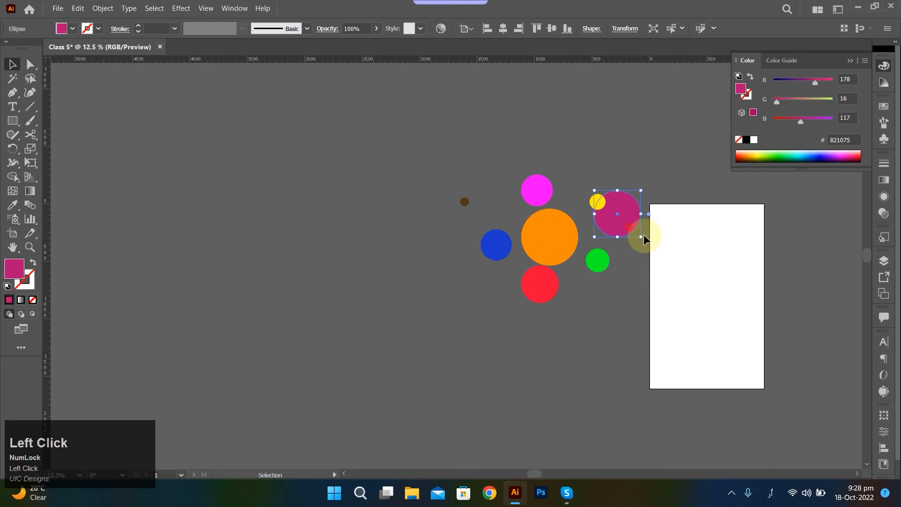
pyautogui.scroll(2, 575, 259)
pyautogui.hscroll(13, 563, 256)
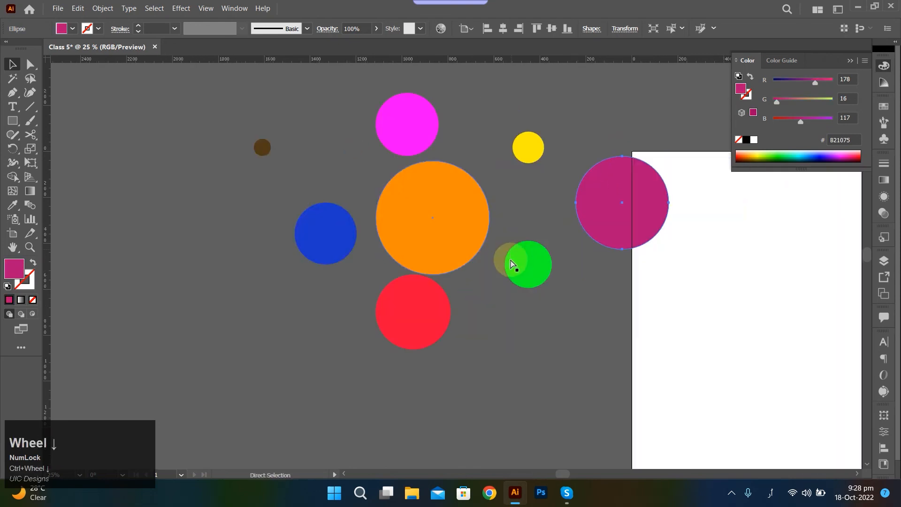
pyautogui.scroll(5, 425, 238)
# Select all the scattered circles and align their horizontal and vertical centers relative to the selection
pyautogui.moveTo(169, 147); pyautogui.dragTo(676, 375)
pyautogui.scroll(-2, 610, 337)
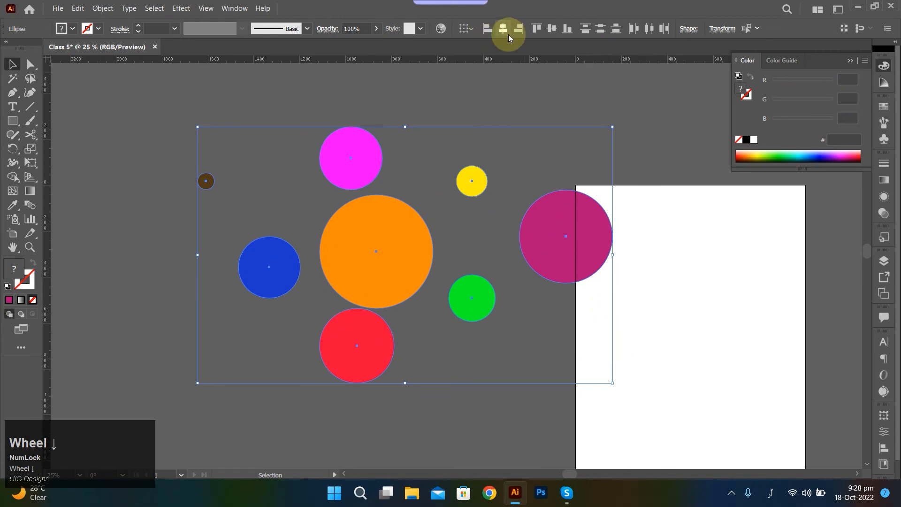
pyautogui.click(554, 30)
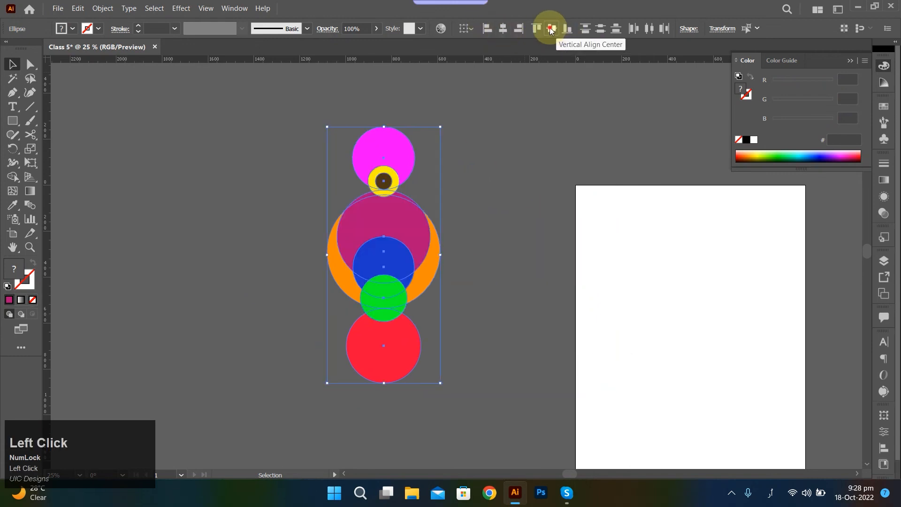
pyautogui.click(550, 28)
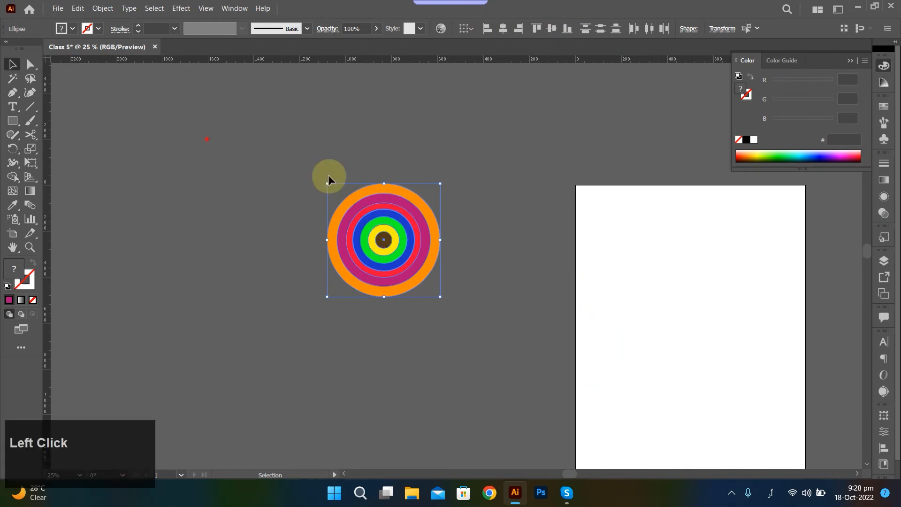
# Undo both center alignments, keeping the dark magenta circle at its place across the artboard's edge
pyautogui.hotkey('ctrl', 'z')
pyautogui.hotkey('ctrl', 'z')
pyautogui.hotkey('ctrl', 'z')
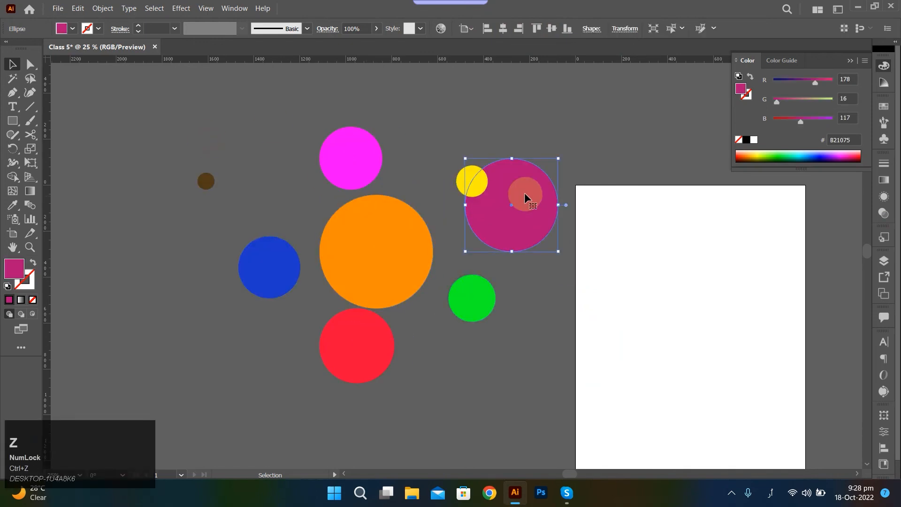
pyautogui.hotkey('ctrl', 'shift', 'z')
pyautogui.click(528, 337)
pyautogui.click(561, 258)
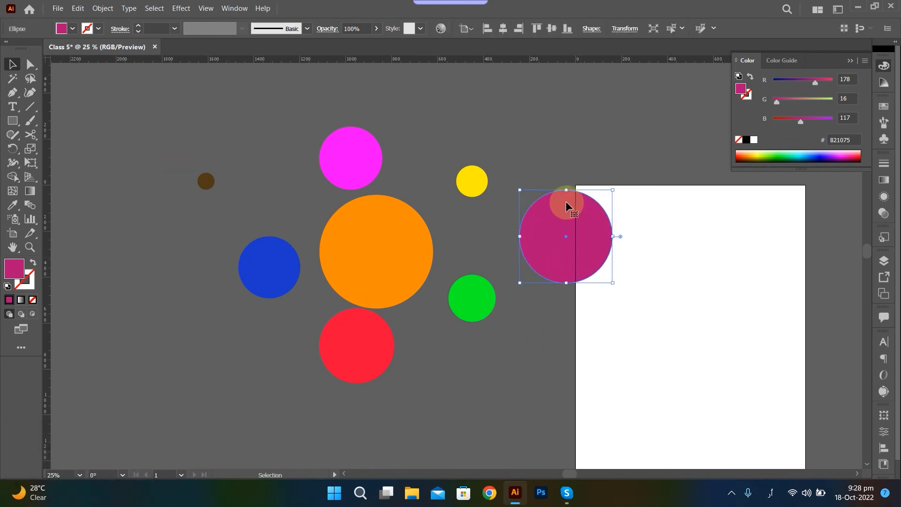
# Select all the circles, move them slightly upward together, and set the dark magenta circle as the key object
pyautogui.moveTo(177, 121); pyautogui.dragTo(609, 371)
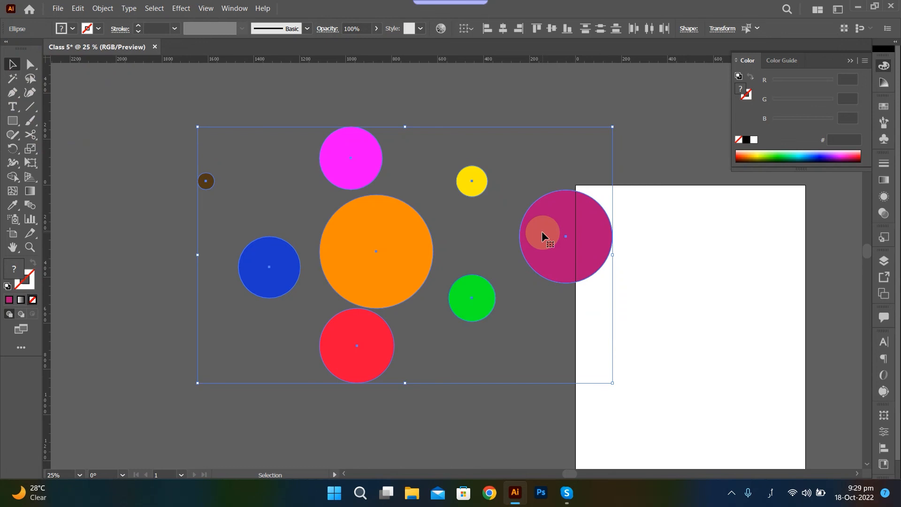
pyautogui.moveTo(541, 231); pyautogui.dragTo(530, 196)
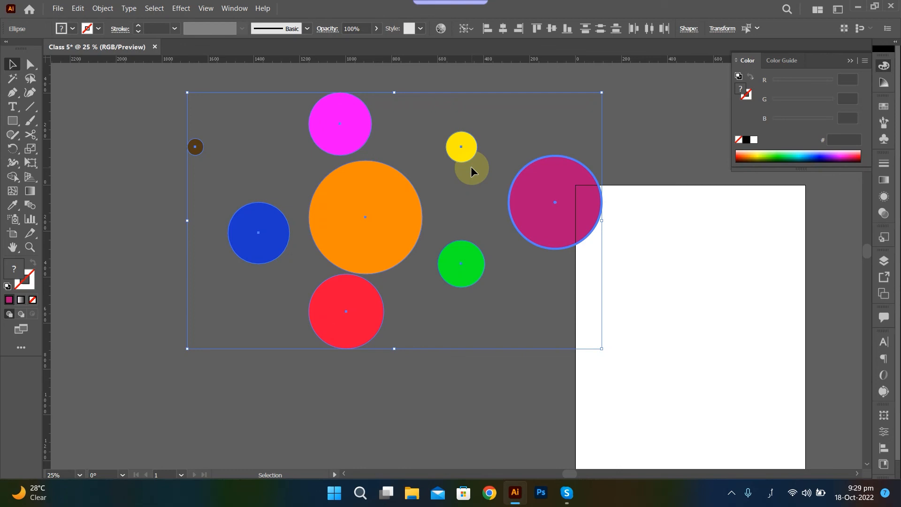
pyautogui.press('super+space')
pyautogui.press('Num_Lock')
pyautogui.press('space')
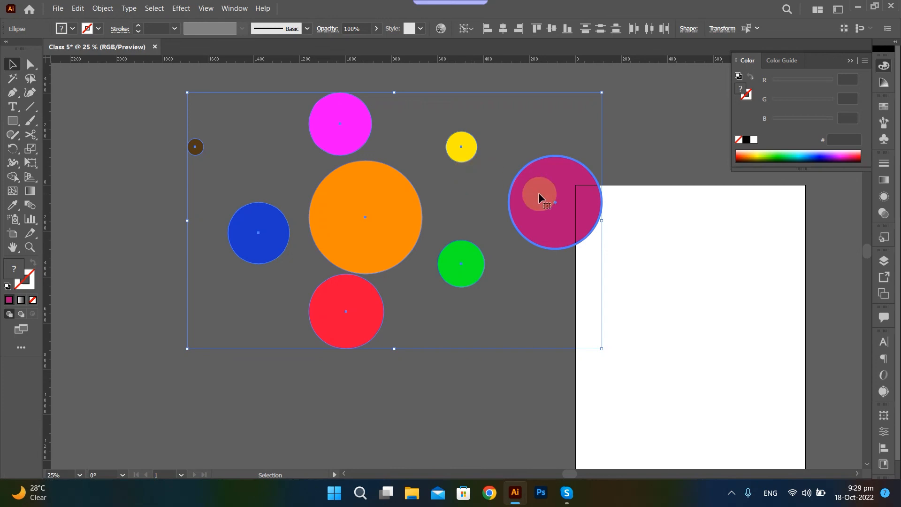
pyautogui.scroll(1, 540, 194)
pyautogui.scroll(1, 593, 203)
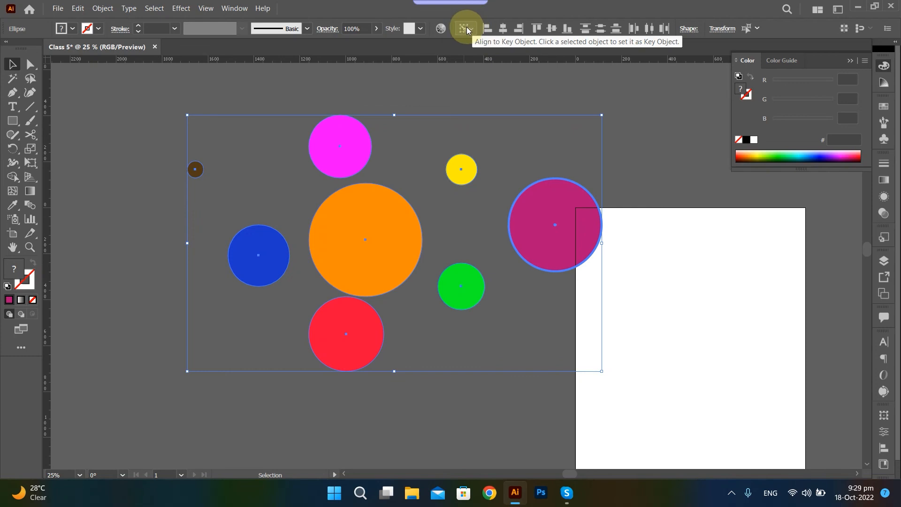
# Try aligning all circles to the horizontal and vertical center of the dark magenta key object, and undo the alignments
pyautogui.click(581, 229)
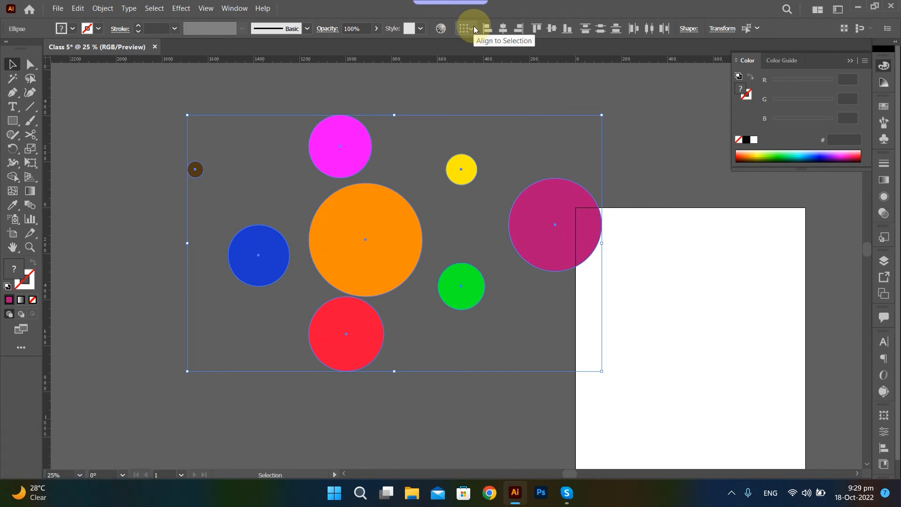
pyautogui.click(558, 211)
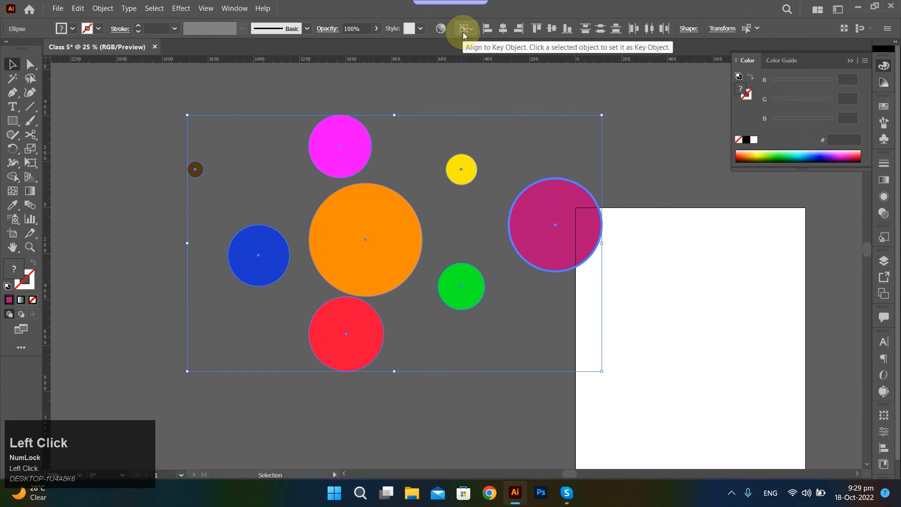
pyautogui.click(547, 224)
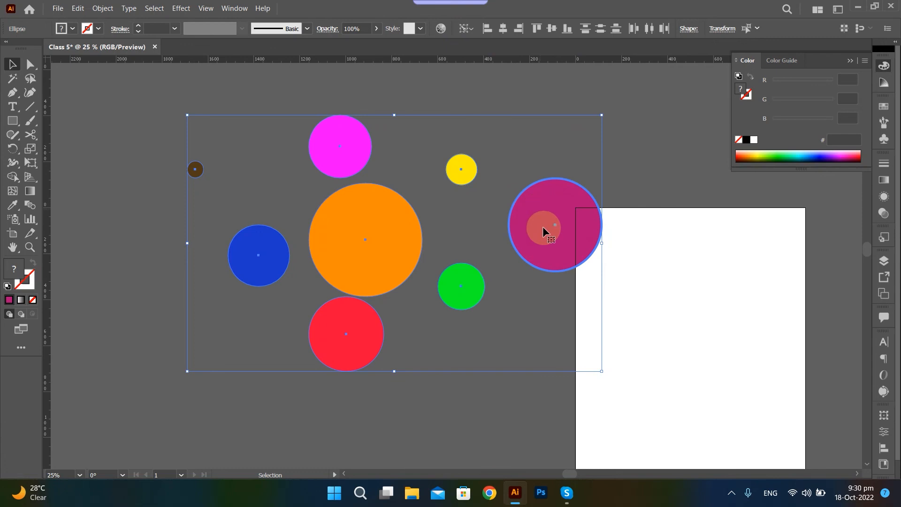
pyautogui.click(507, 27)
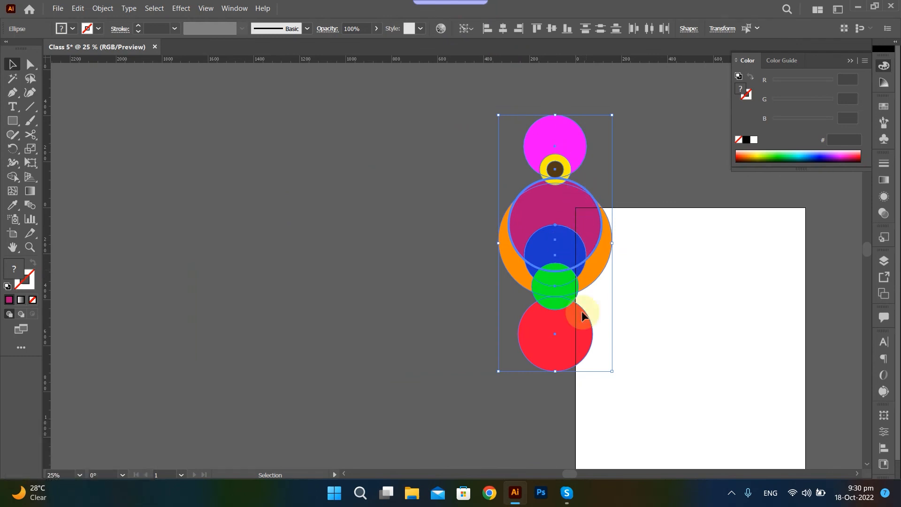
pyautogui.click(553, 30)
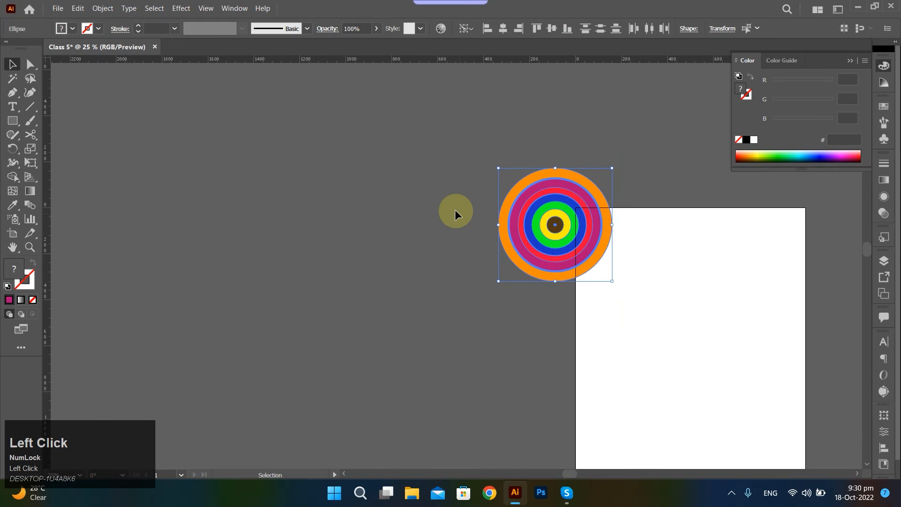
pyautogui.click(438, 155)
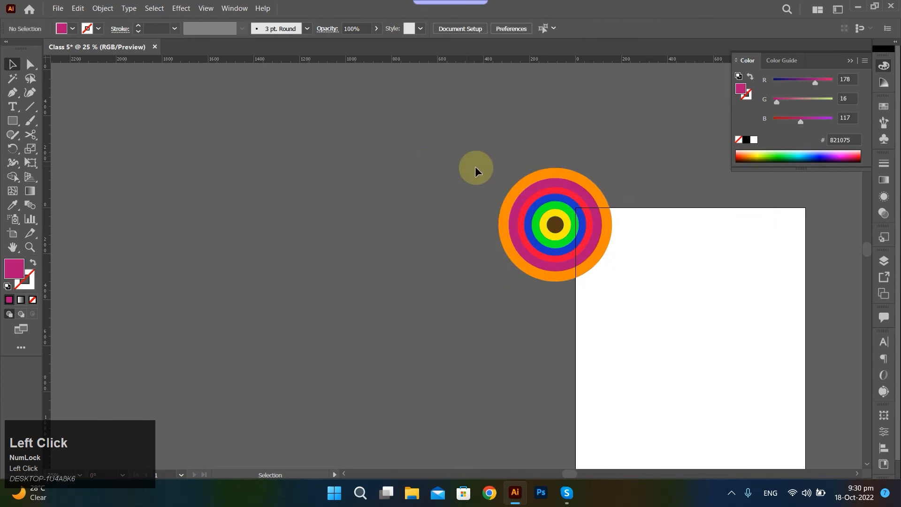
pyautogui.hotkey('ctrl', 'z')
pyautogui.hotkey('ctrl', 'z')
# Try the orange circle as key object for horizontal and vertical center alignment, and undo both alignments
pyautogui.click(374, 240)
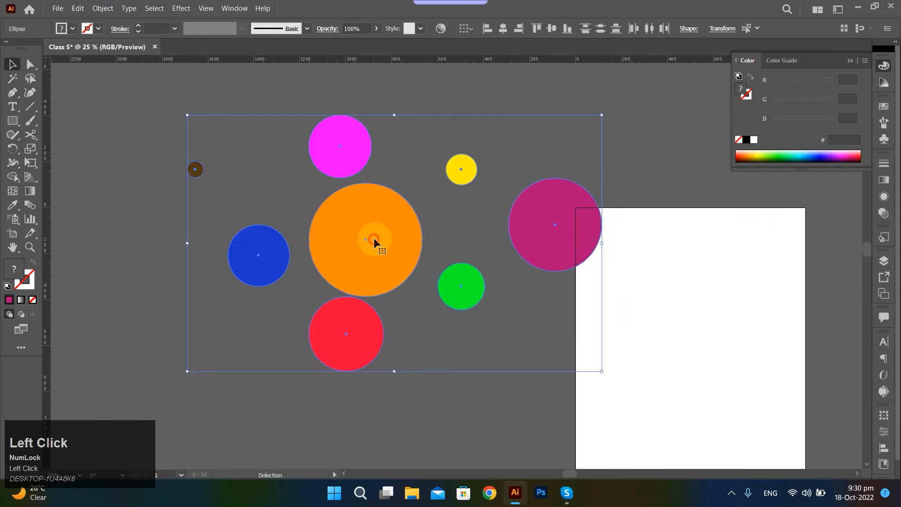
pyautogui.click(504, 28)
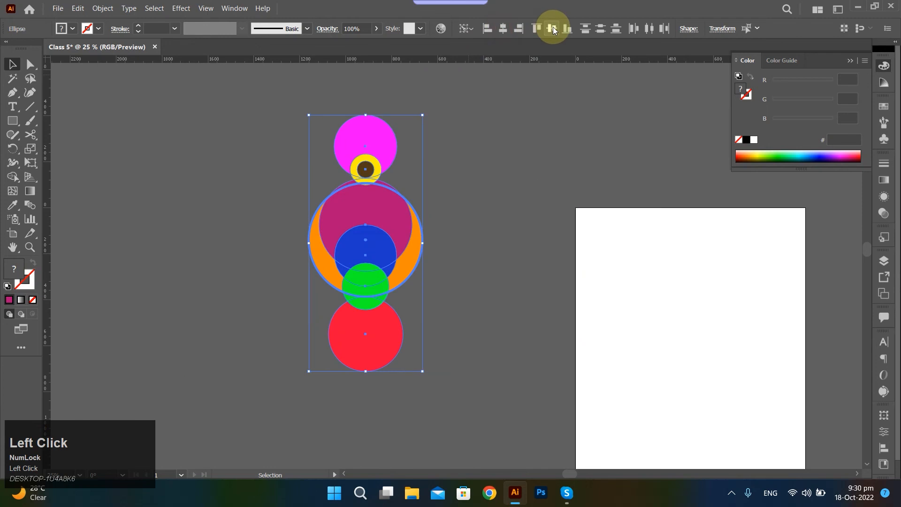
pyautogui.click(552, 28)
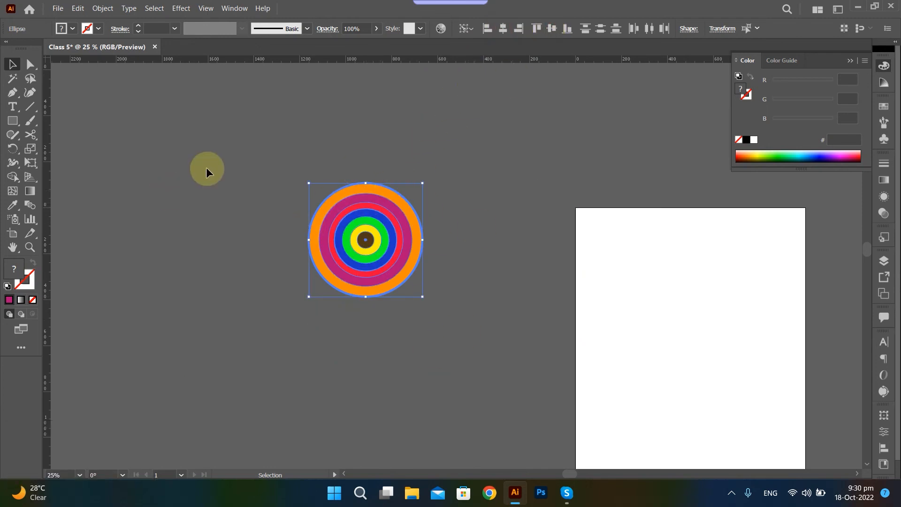
pyautogui.hotkey('ctrl', 'z')
pyautogui.hotkey('ctrl', 'z')
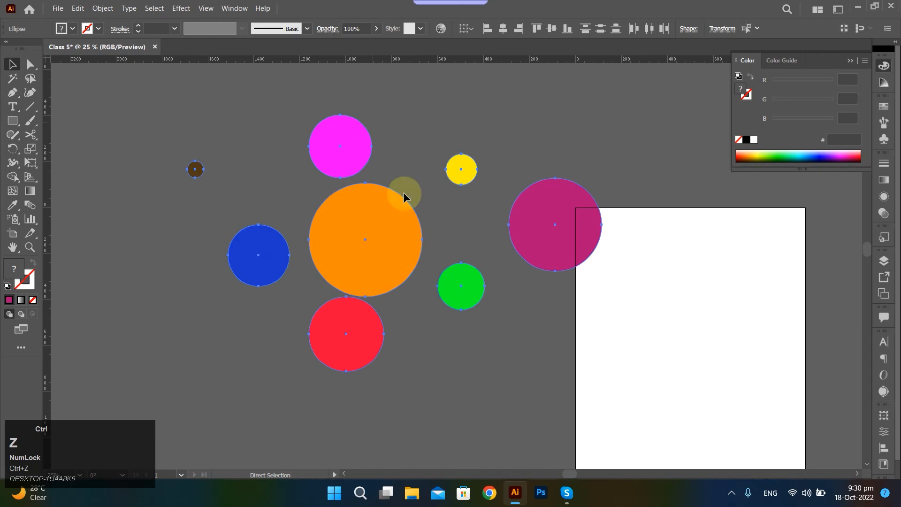
# Try centering all circles horizontally and vertically on the red circle as key object, and undo both alignments
pyautogui.click(354, 340)
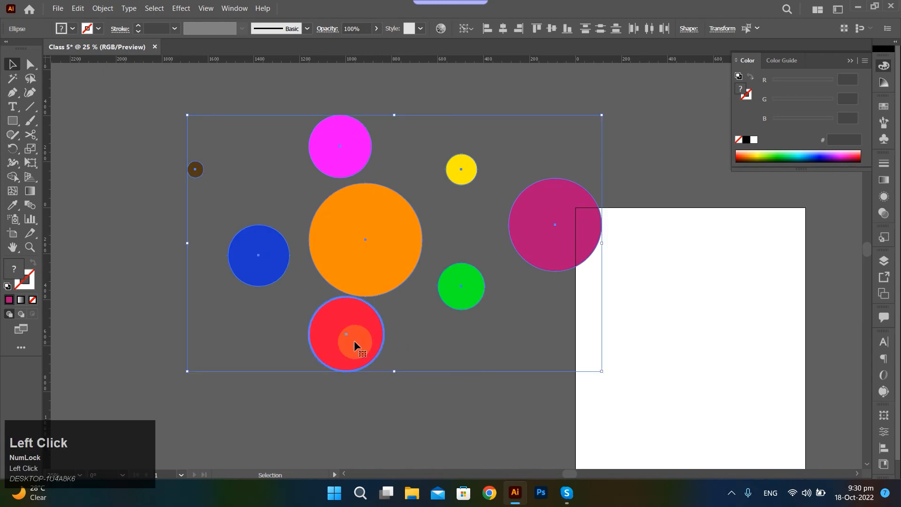
pyautogui.click(503, 29)
pyautogui.click(552, 29)
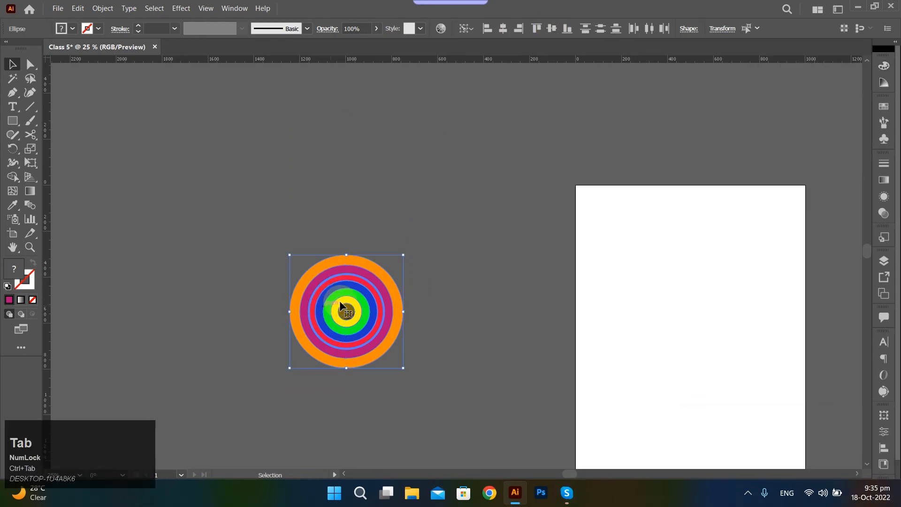
pyautogui.hotkey('ctrl', 'z')
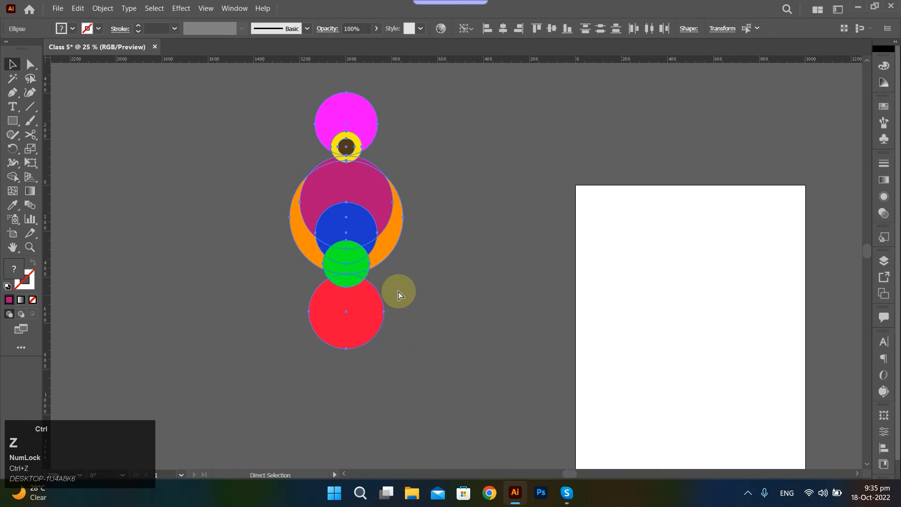
pyautogui.hotkey('ctrl', 'z')
# Set the blue circle as key object and align all circles to its horizontal and vertical center, undoing any stray move
pyautogui.click(266, 227)
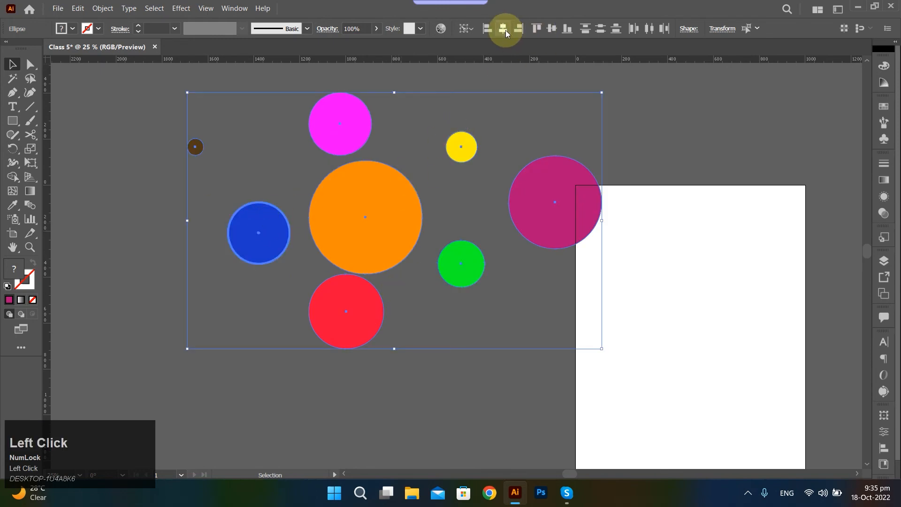
pyautogui.click(505, 30)
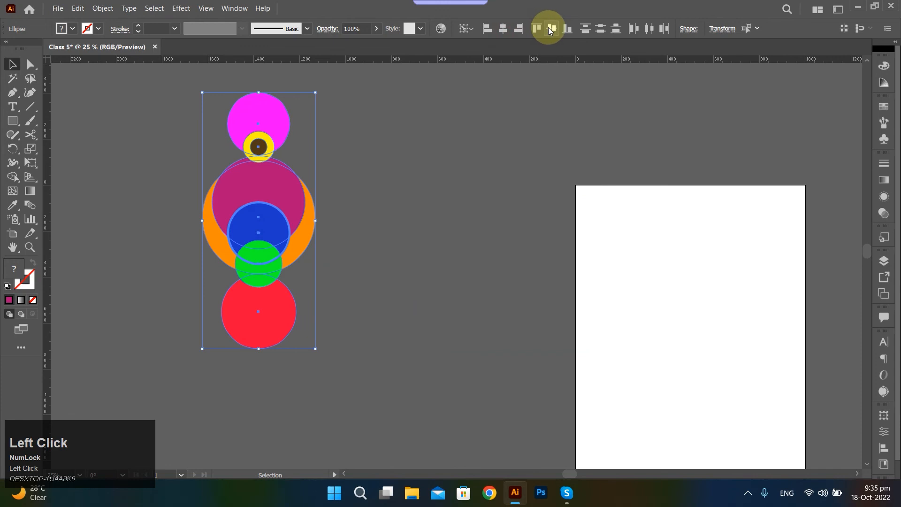
pyautogui.click(551, 29)
pyautogui.moveTo(239, 266); pyautogui.dragTo(627, 312)
pyautogui.hotkey('ctrl', 'z')
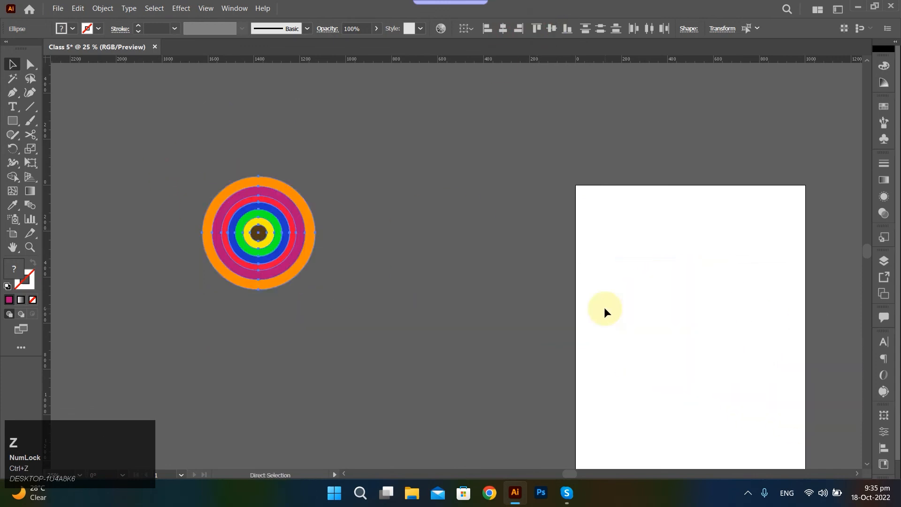
pyautogui.press('Delete')
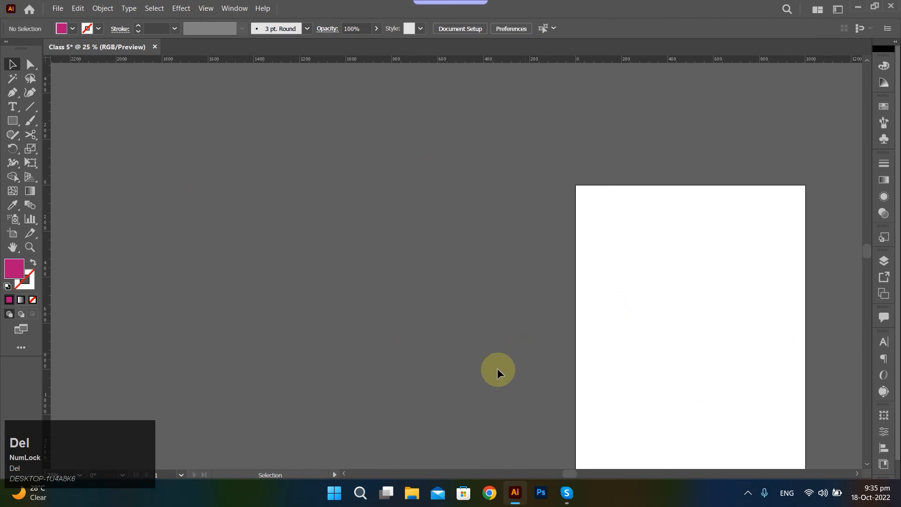
pyautogui.scroll(-3, 400, 379)
pyautogui.hotkey('ctrl', 'z')
# Move the concentric rings above the dark rectangle groups and delete the stray object beside the rectangles
pyautogui.moveTo(354, 287); pyautogui.dragTo(640, 181)
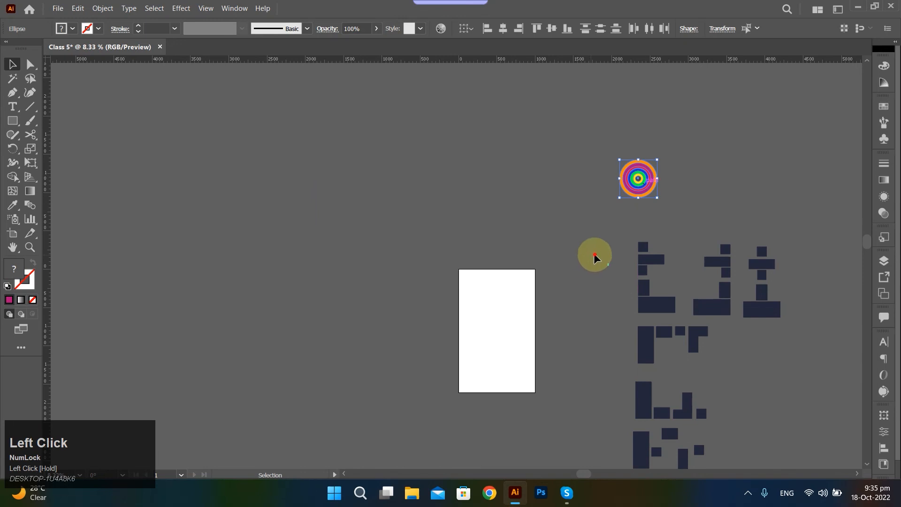
pyautogui.click(621, 276)
pyautogui.press('Delete')
# Select the concentric rings and all dark rectangle groups and move them together to the left of the artboard
pyautogui.scroll(-1, 581, 287)
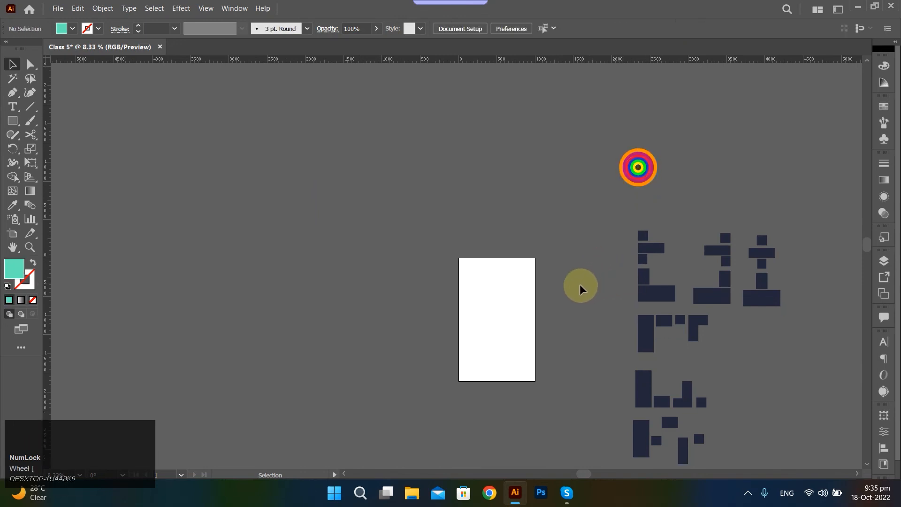
pyautogui.scroll(-3, 581, 287)
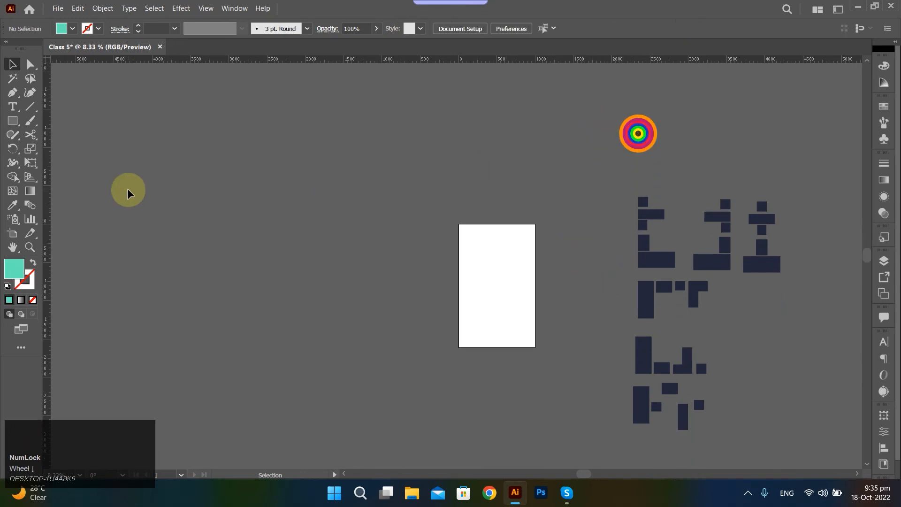
pyautogui.scroll(-1, 503, 253)
pyautogui.click(629, 374)
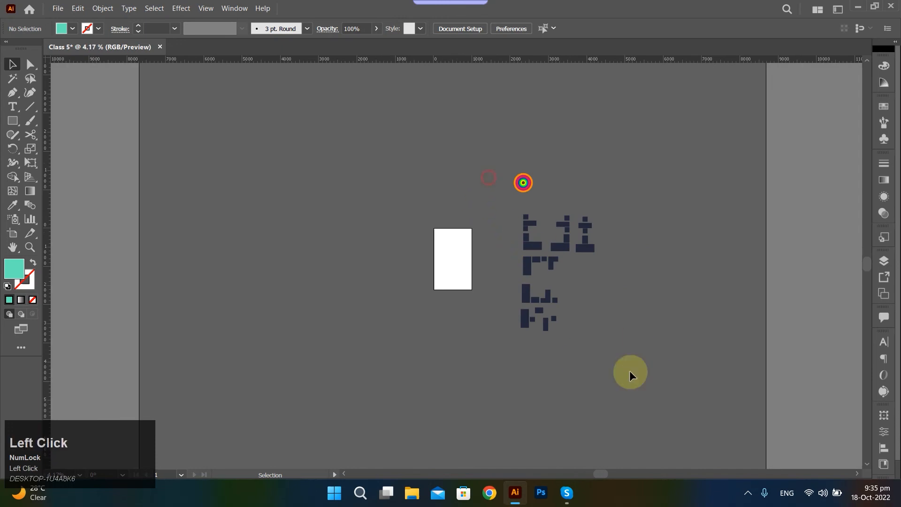
pyautogui.moveTo(500, 153); pyautogui.dragTo(569, 320)
pyautogui.moveTo(533, 241); pyautogui.dragTo(336, 235)
pyautogui.scroll(1, 378, 215)
pyautogui.scroll(2, 418, 258)
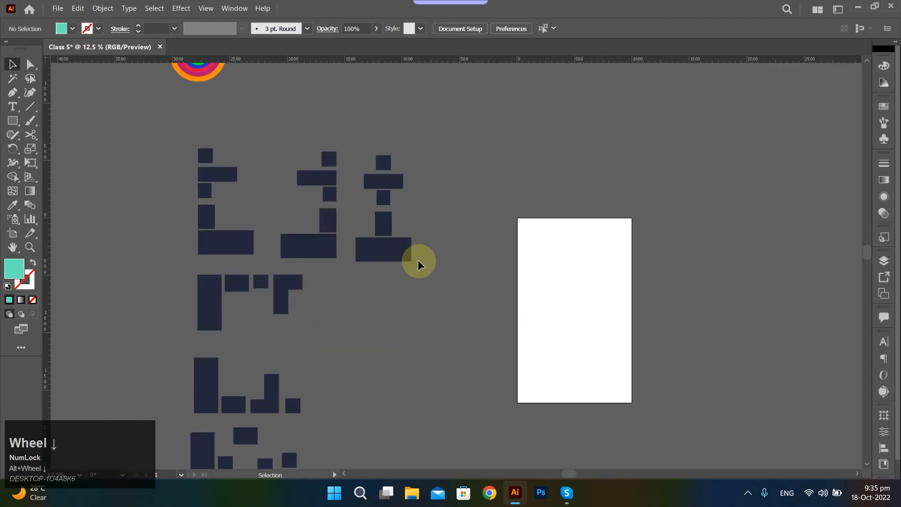
pyautogui.scroll(-1, 420, 259)
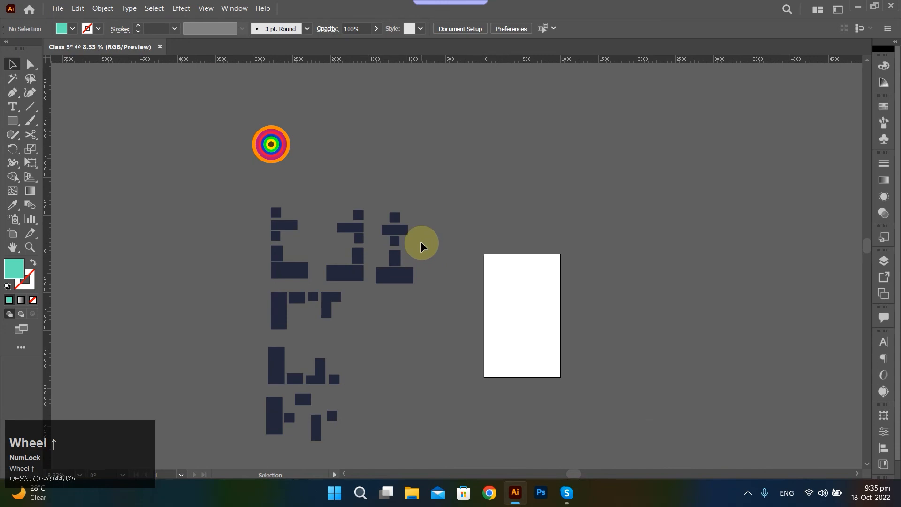
pyautogui.press('z')
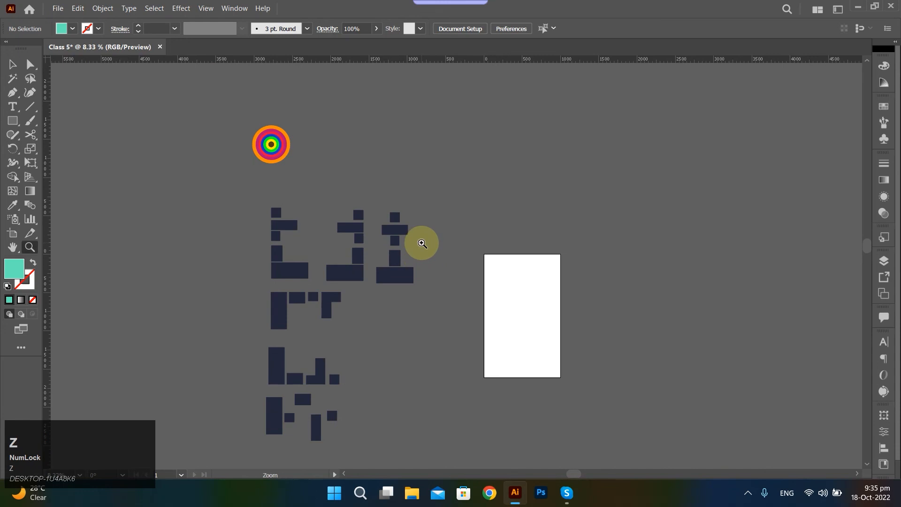